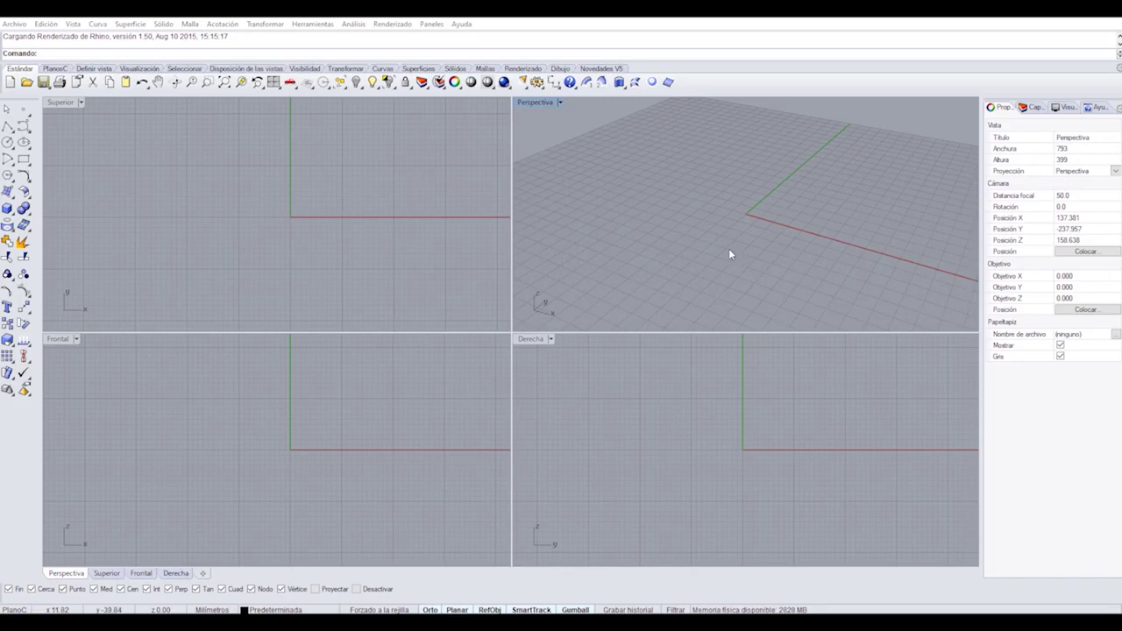
Enlarge the Perspectiva viewport, restore the four-viewport layout, and look over the viewport's display options.
double_click(535, 103)
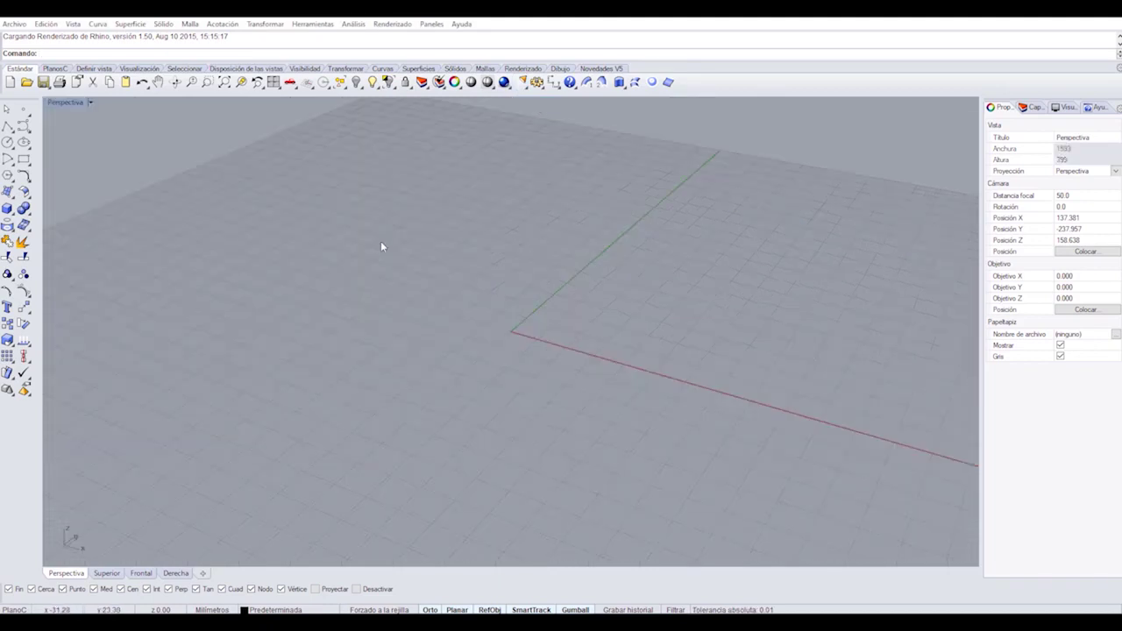
scroll(529, 345, "down", 2)
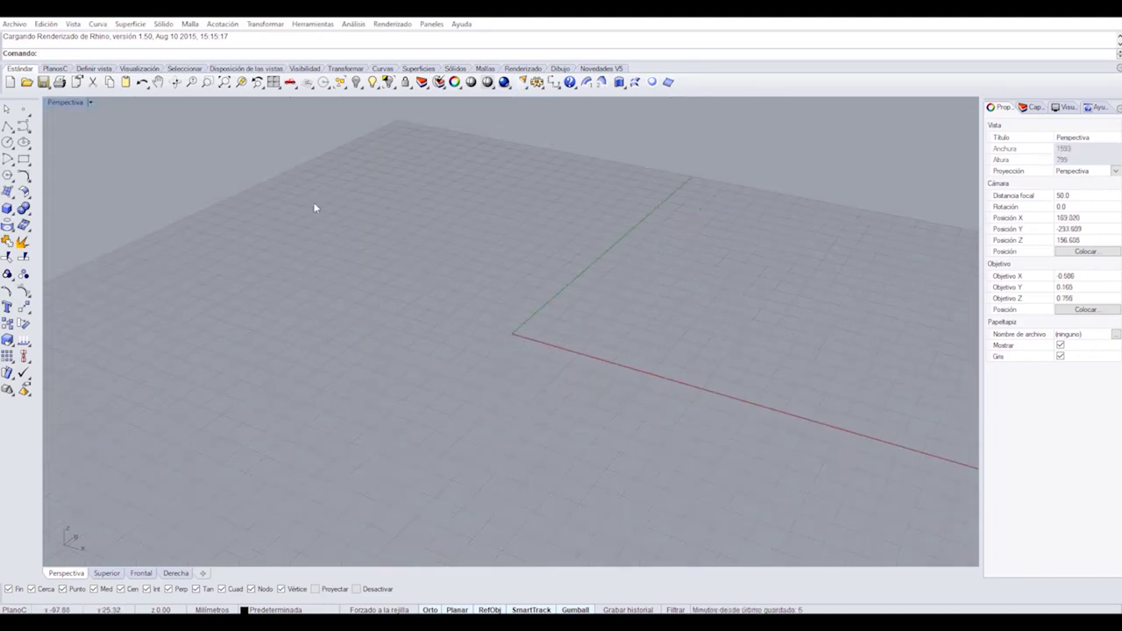
double_click(64, 106)
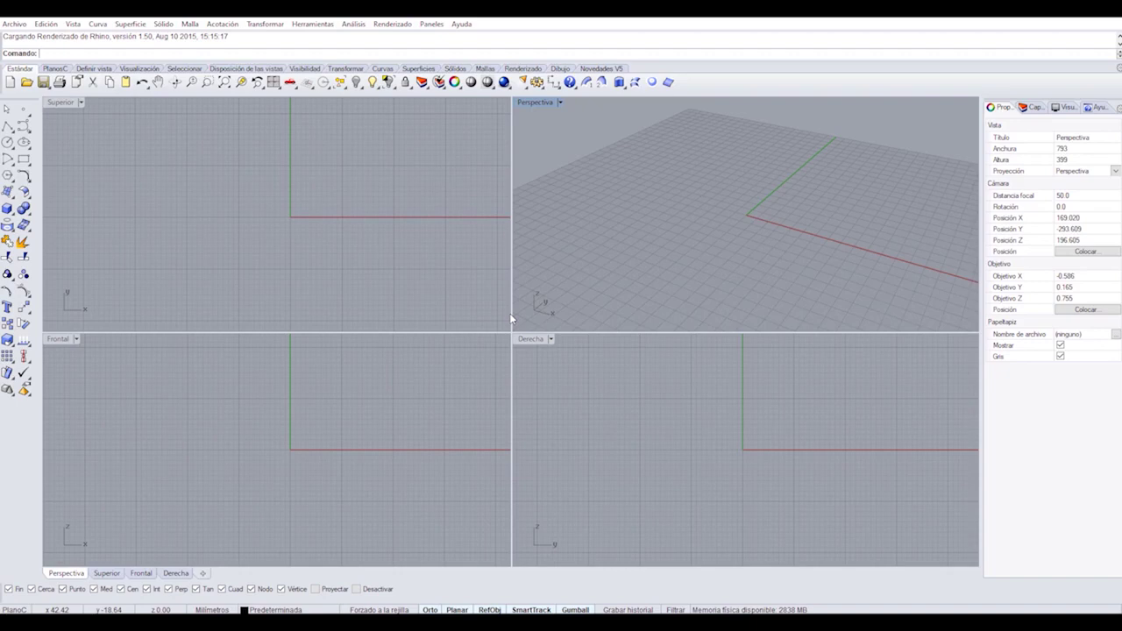
left_click(560, 102)
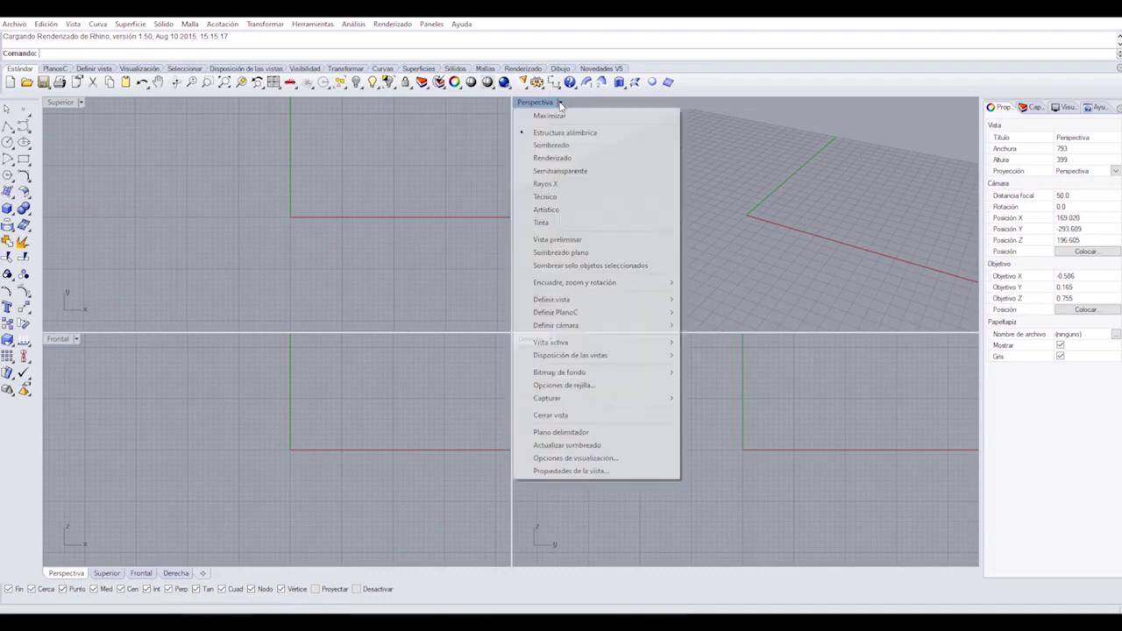
key("Escape")
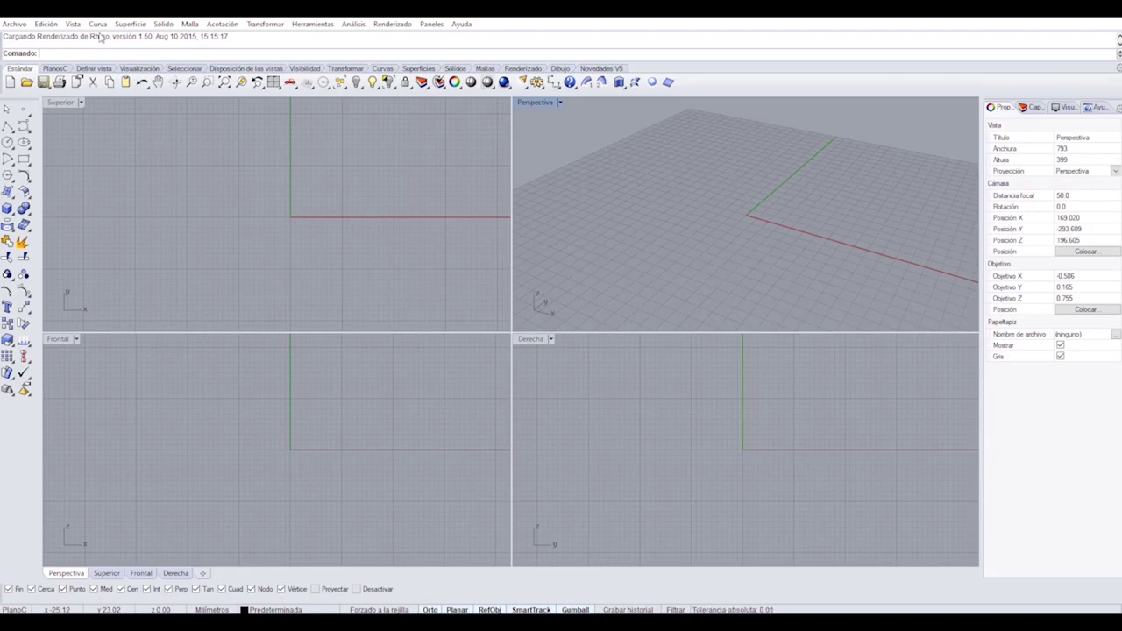
Look up the available commands beginning with "Mov" and clear the command entry.
type("Mov")
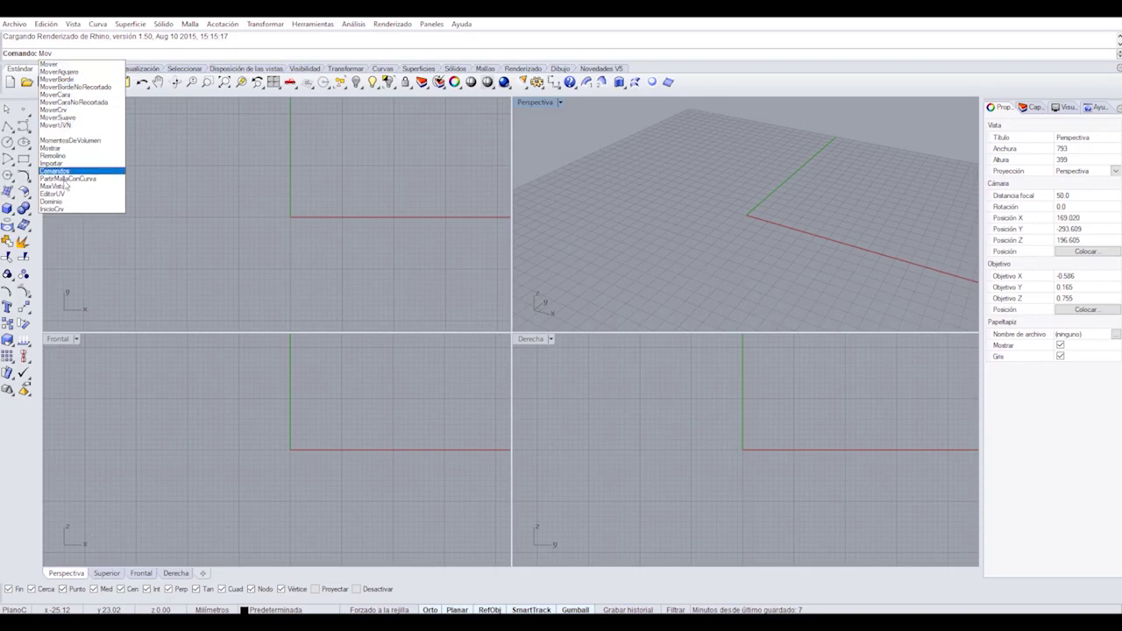
left_click(69, 56)
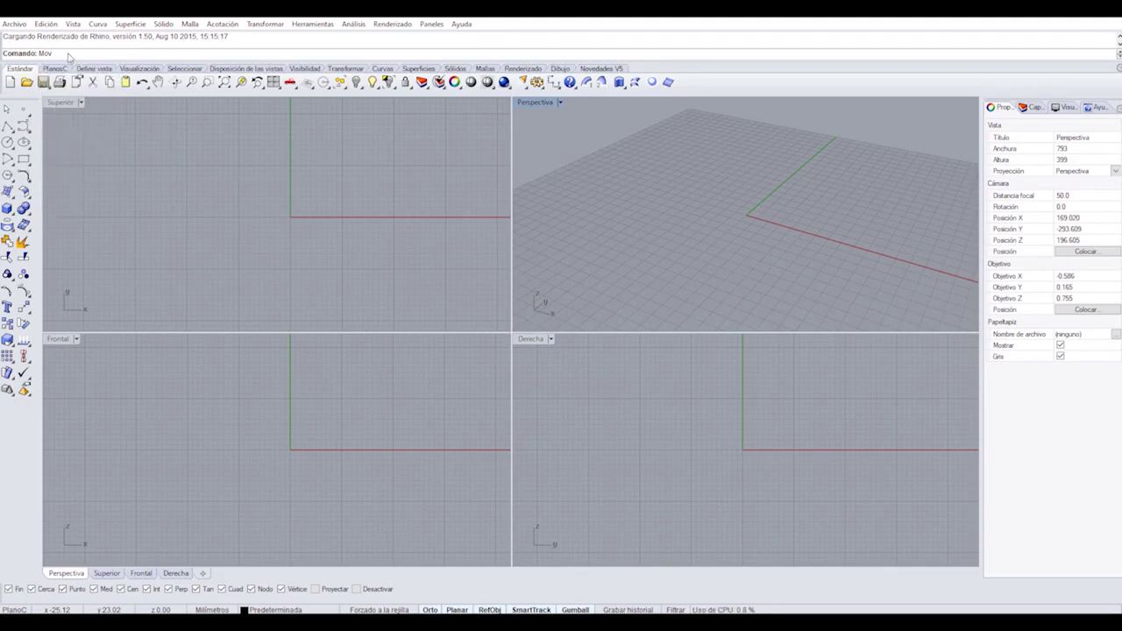
key("BackSpace")
key("BackSpace")
key("BackSpace")
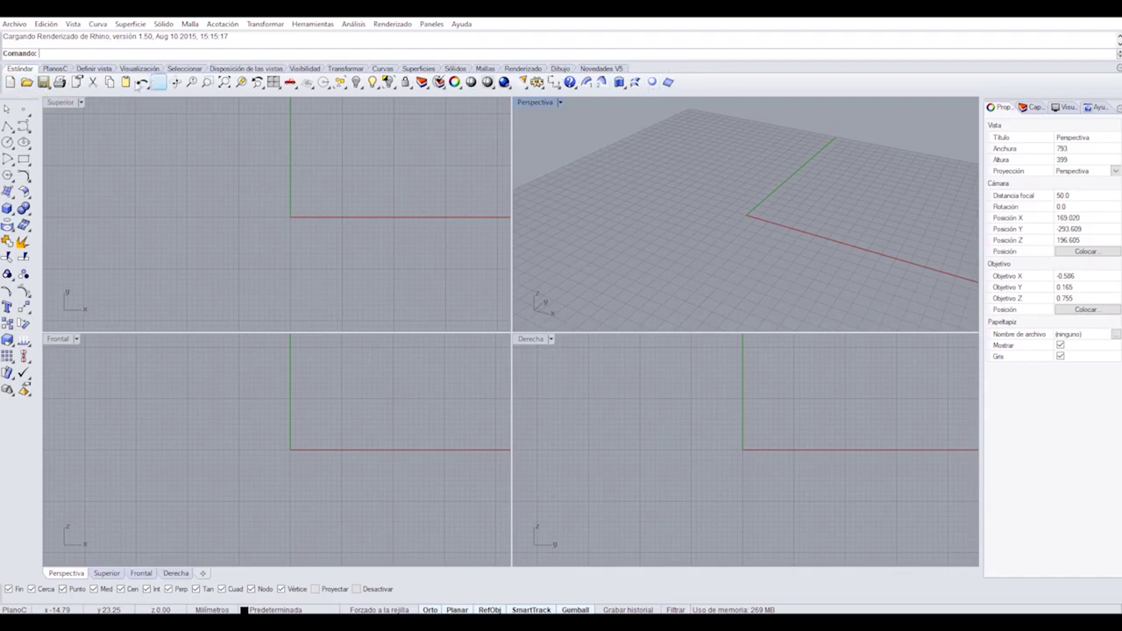
Switch the active viewport through Superior and Frontal, ending on Perspectiva.
middle_click(677, 191)
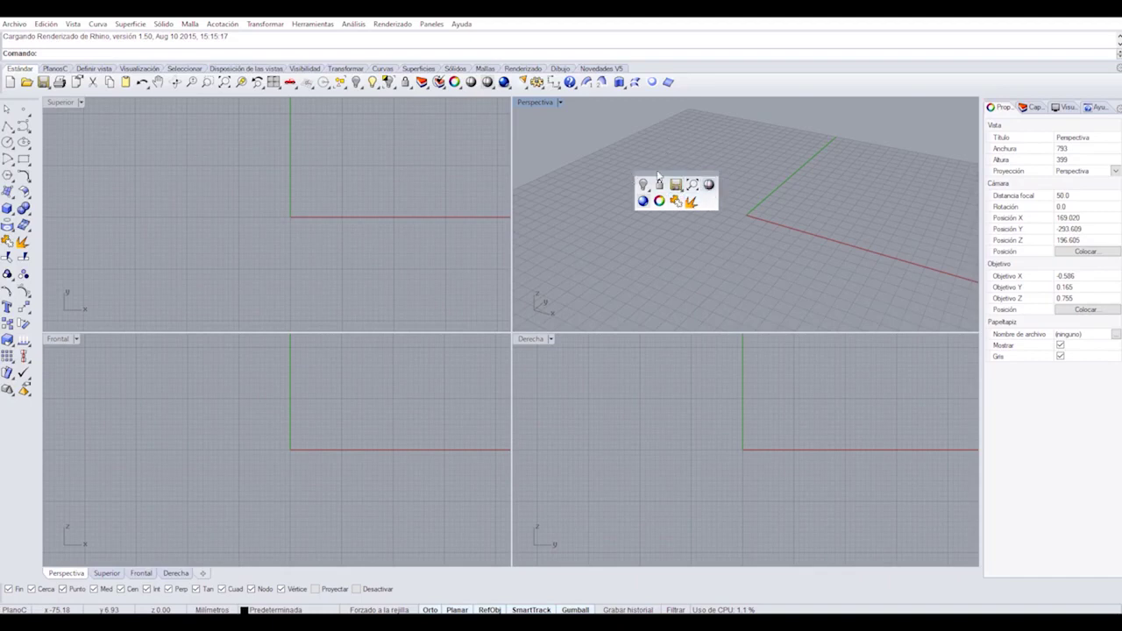
left_click(642, 147)
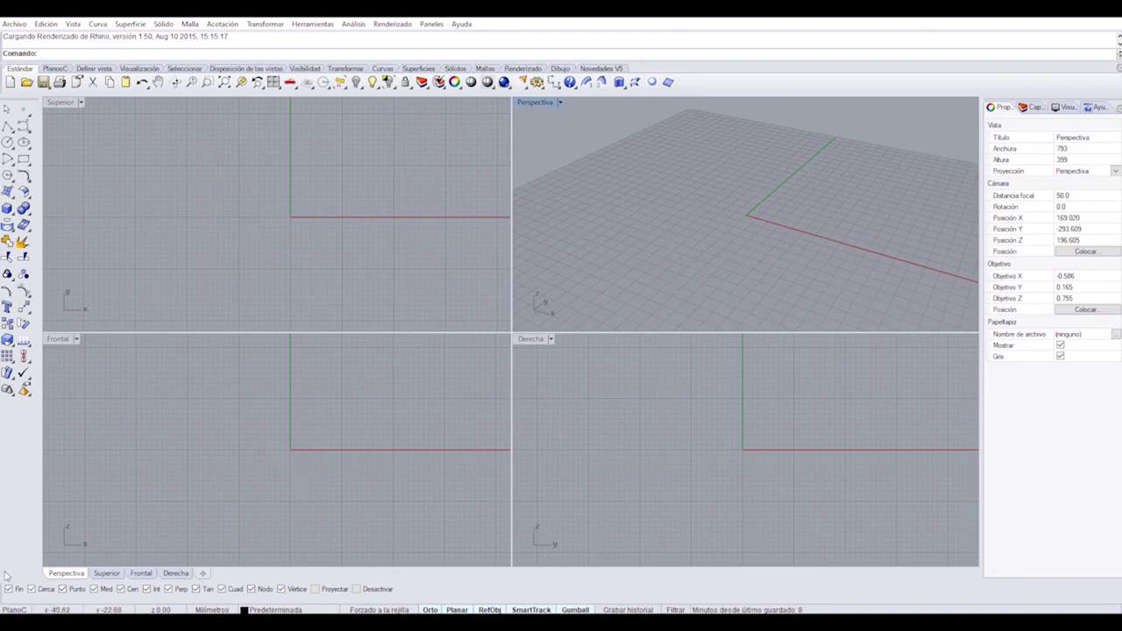
left_click(100, 571)
left_click(141, 573)
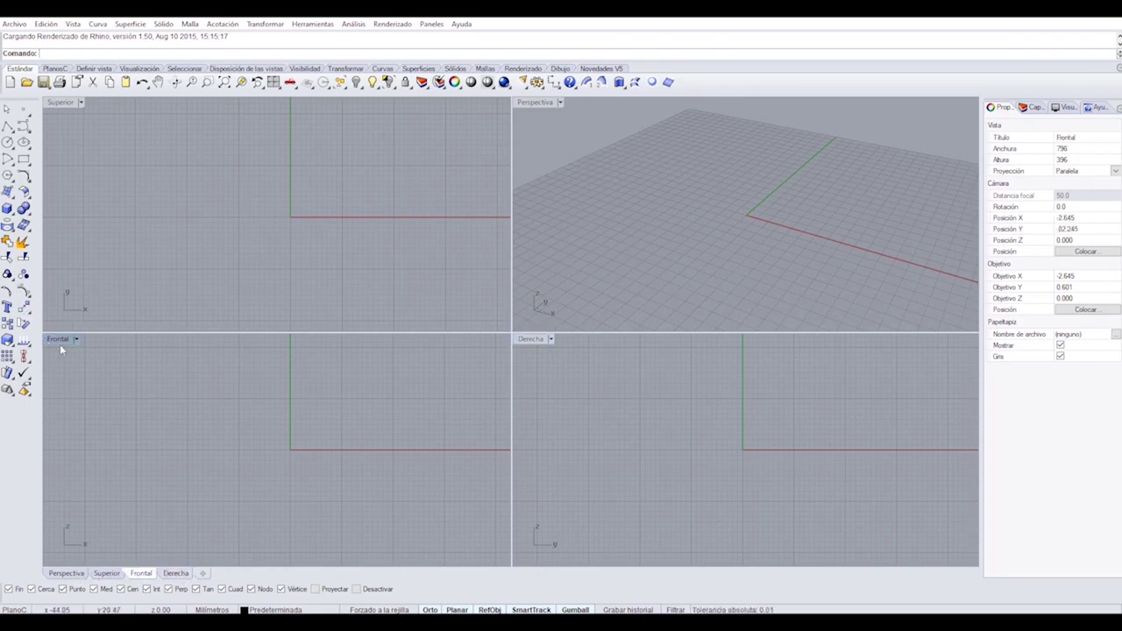
left_click(63, 107)
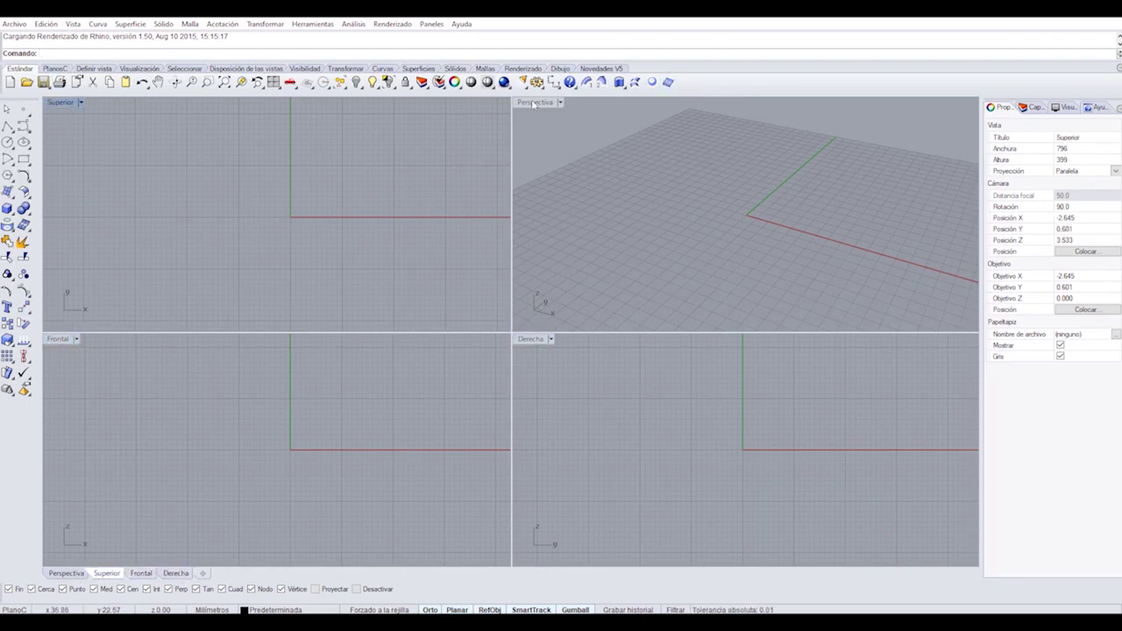
left_click(534, 104)
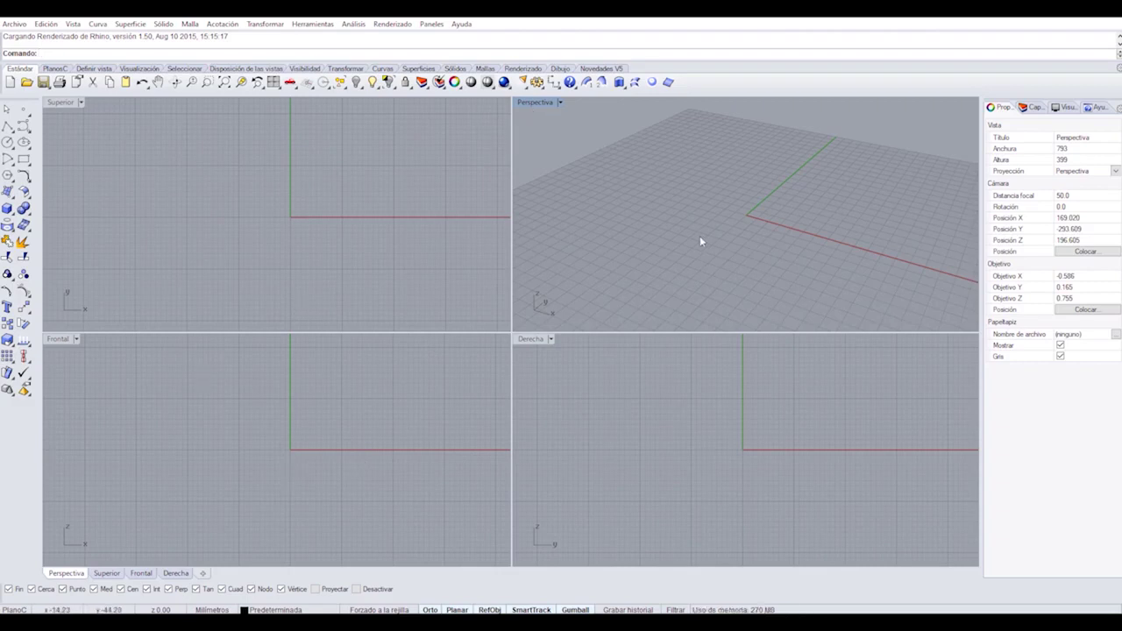
Examine the empty construction grid and its axes in the Perspectiva viewport from different distances and angles.
scroll(709, 211, "down", 5)
scroll(708, 211, "up", 4)
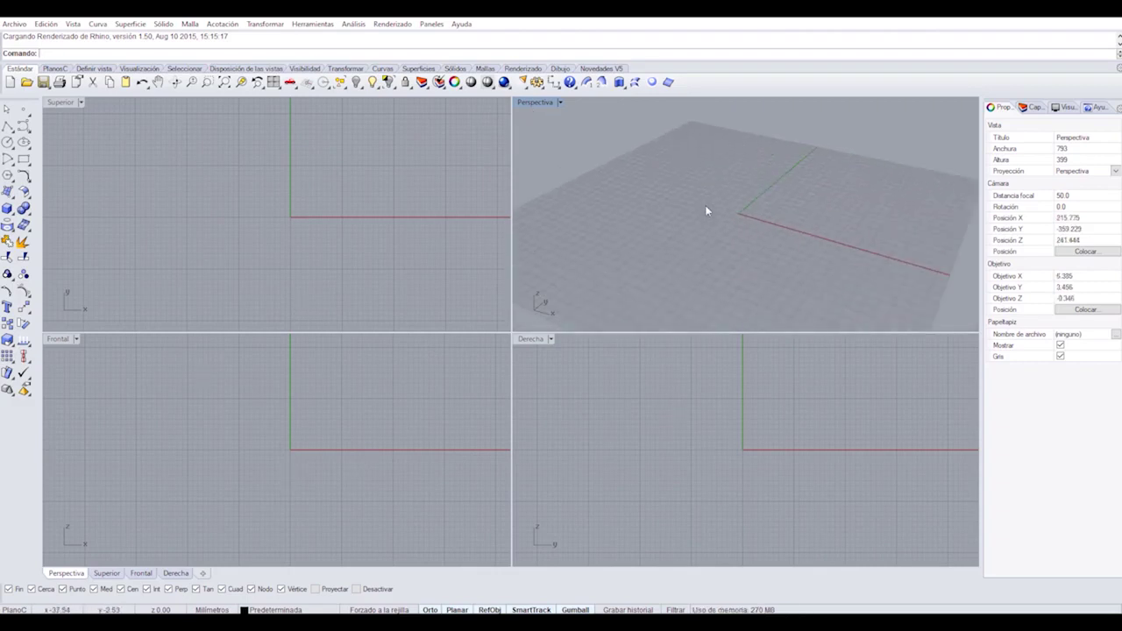
scroll(707, 210, "down", 4)
scroll(707, 210, "up", 5)
scroll(707, 211, "down", 5)
scroll(707, 211, "up", 4)
right_click_drag(764, 210, 727, 220)
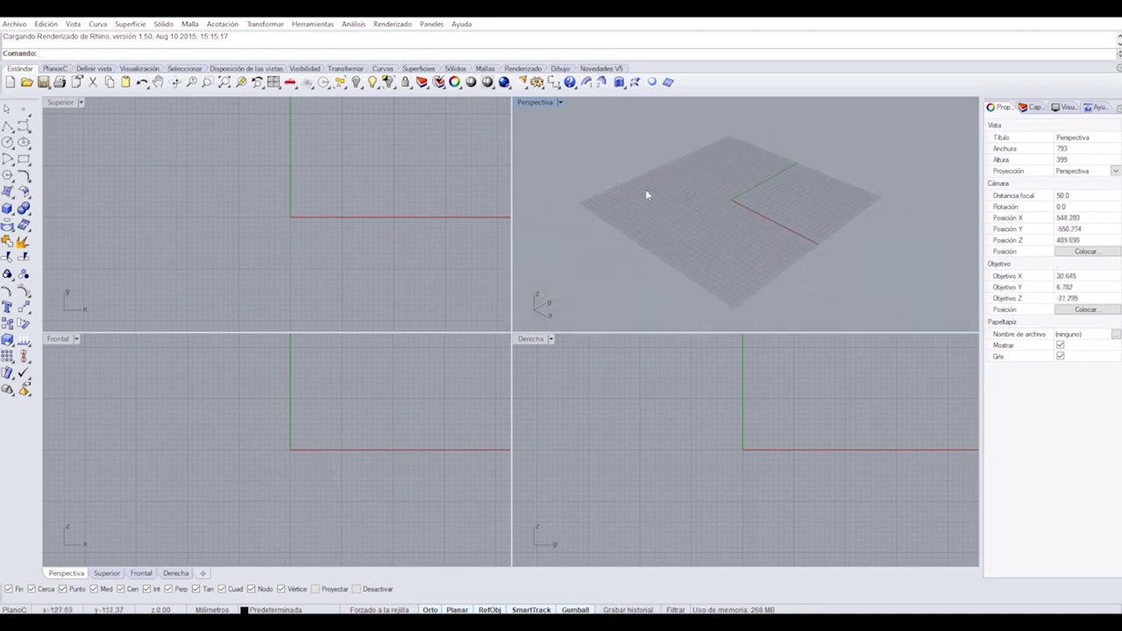
right_click_drag(684, 233, 712, 201, "ctrl")
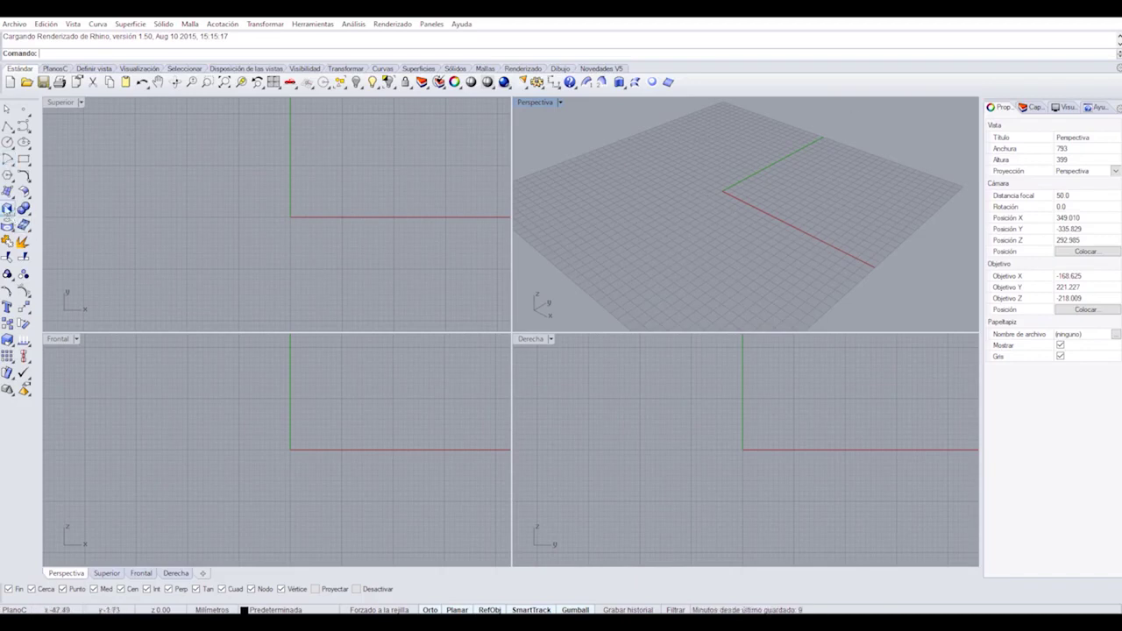
Create a corner-to-corner box in the Perspectiva viewport with one base corner at about 45, -50 and a height of about 17 mm.
left_click(8, 209)
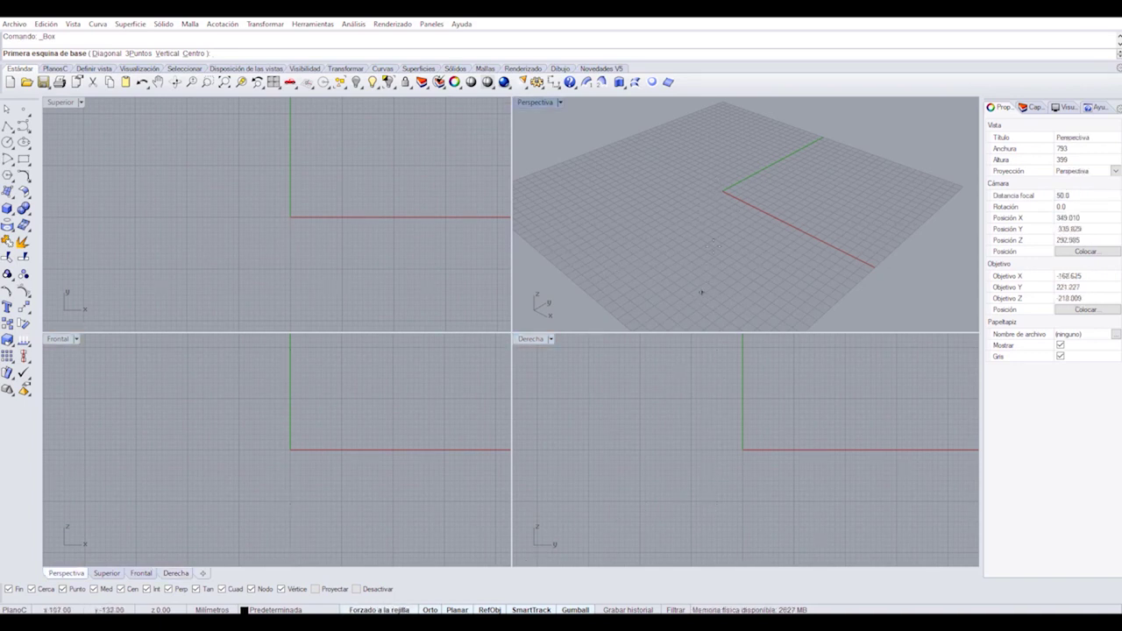
scroll(706, 281, "up", 5)
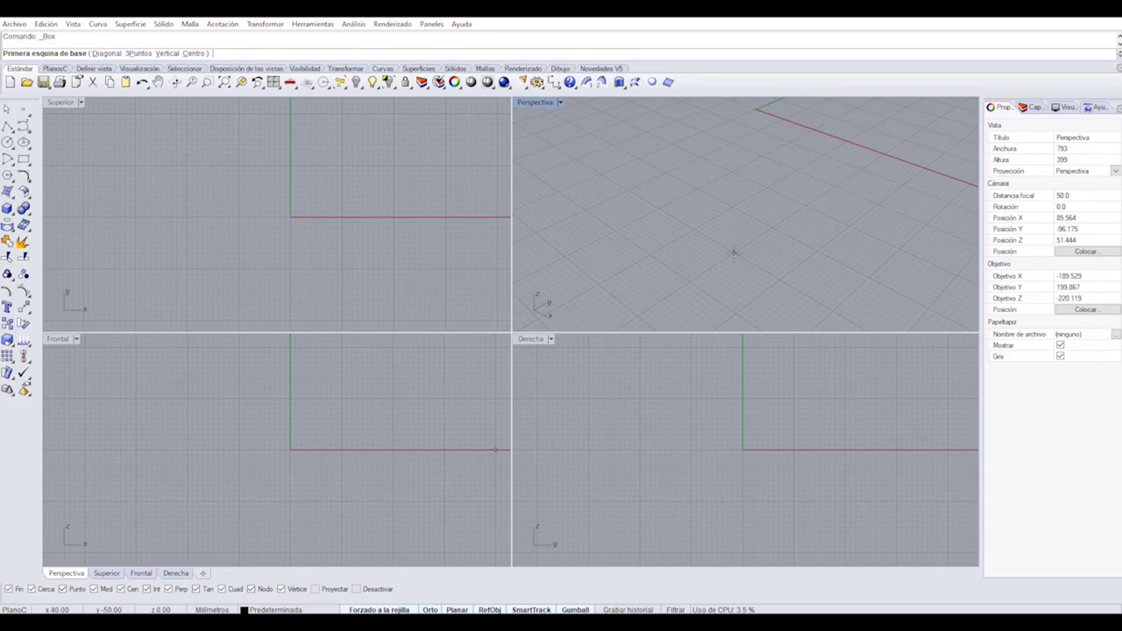
scroll(734, 253, "up", 2)
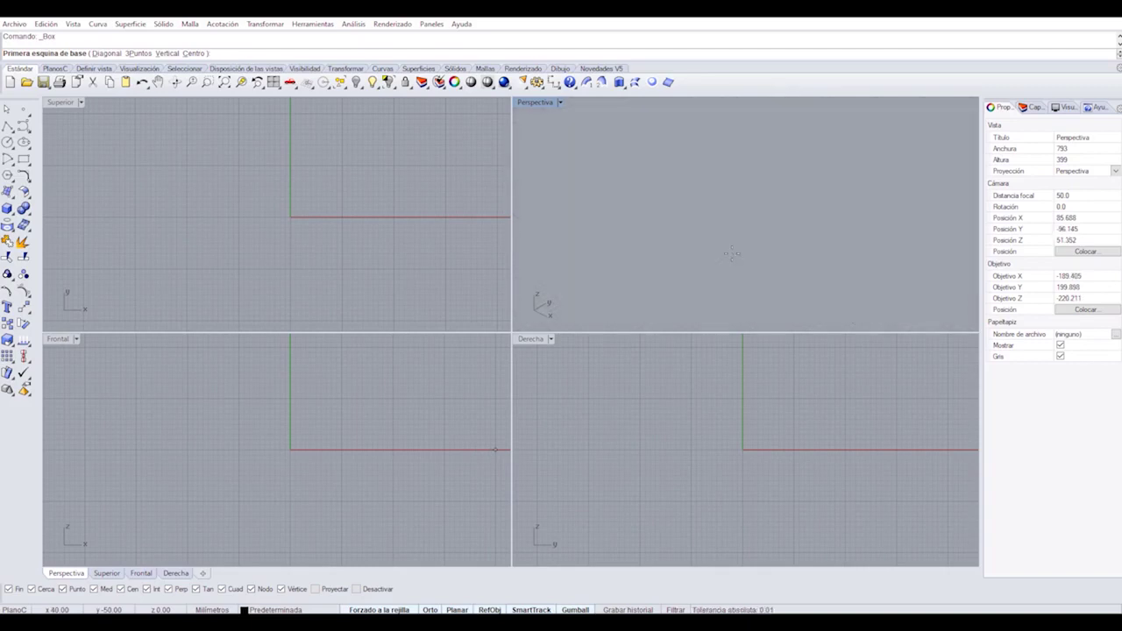
scroll(733, 254, "down", 1)
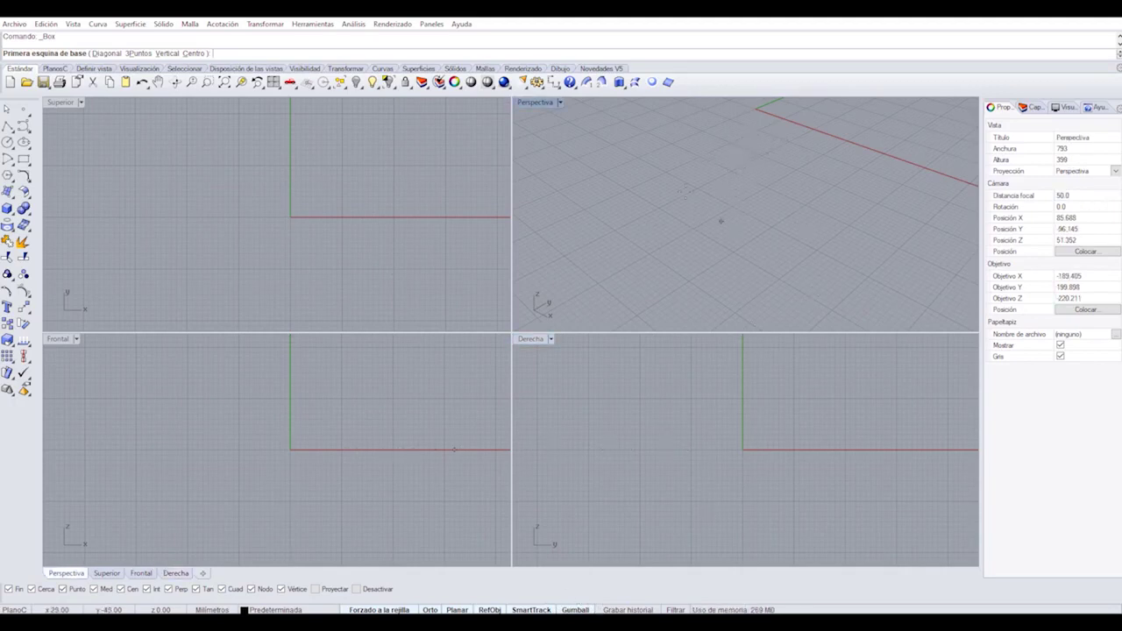
left_click(746, 156)
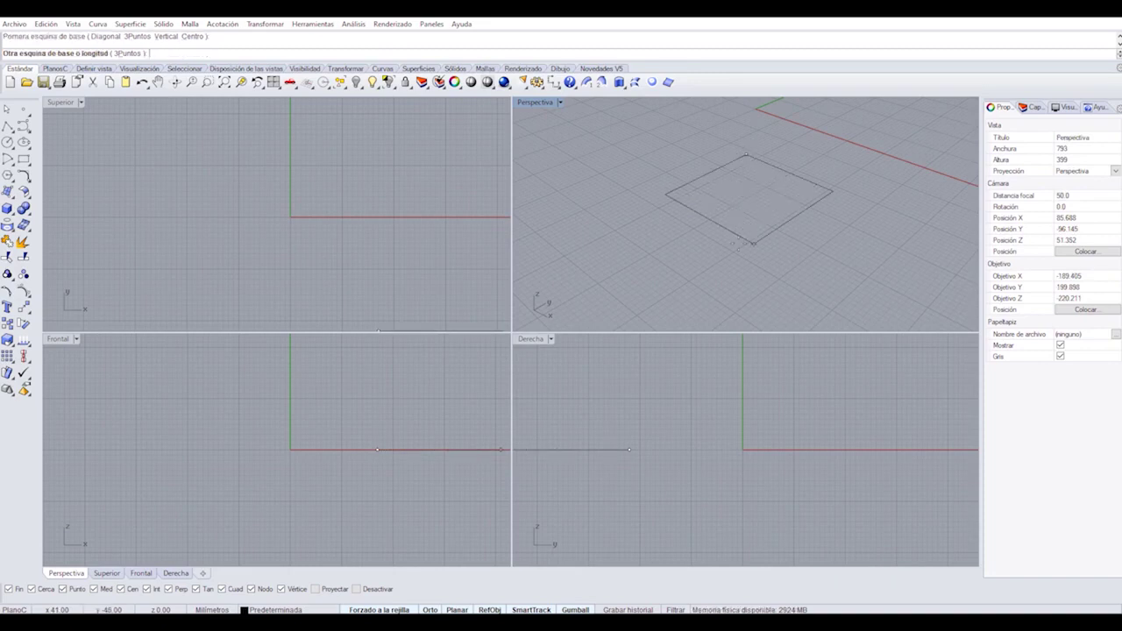
left_click(755, 261)
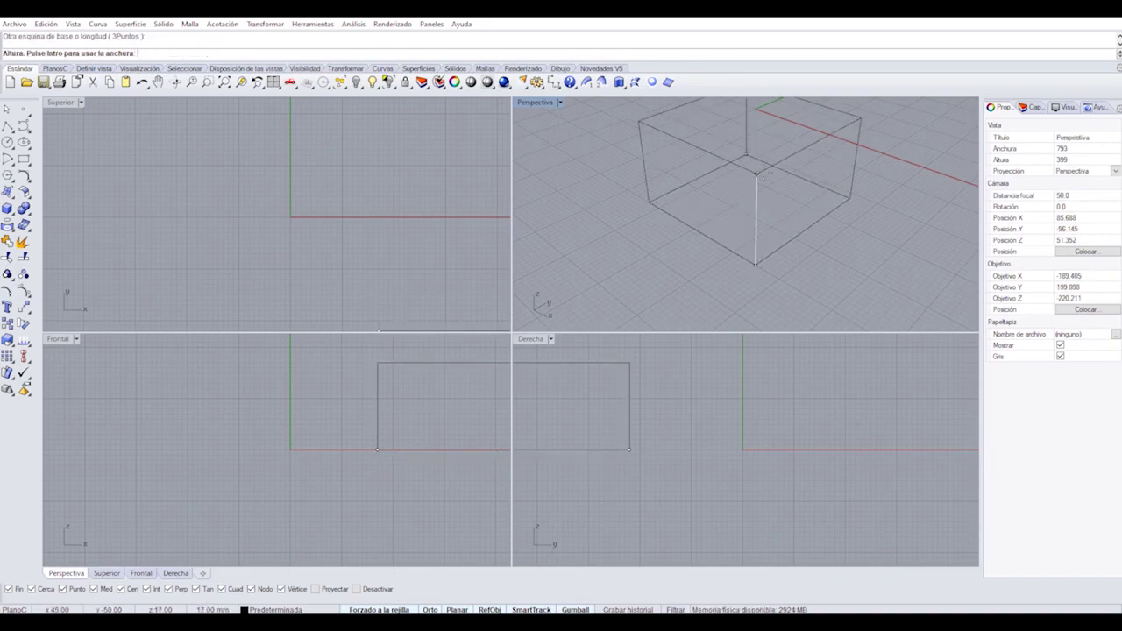
left_click(762, 172)
Set the Perspectiva viewport's display mode to Sombreado with the whole box in view.
middle_click(724, 234)
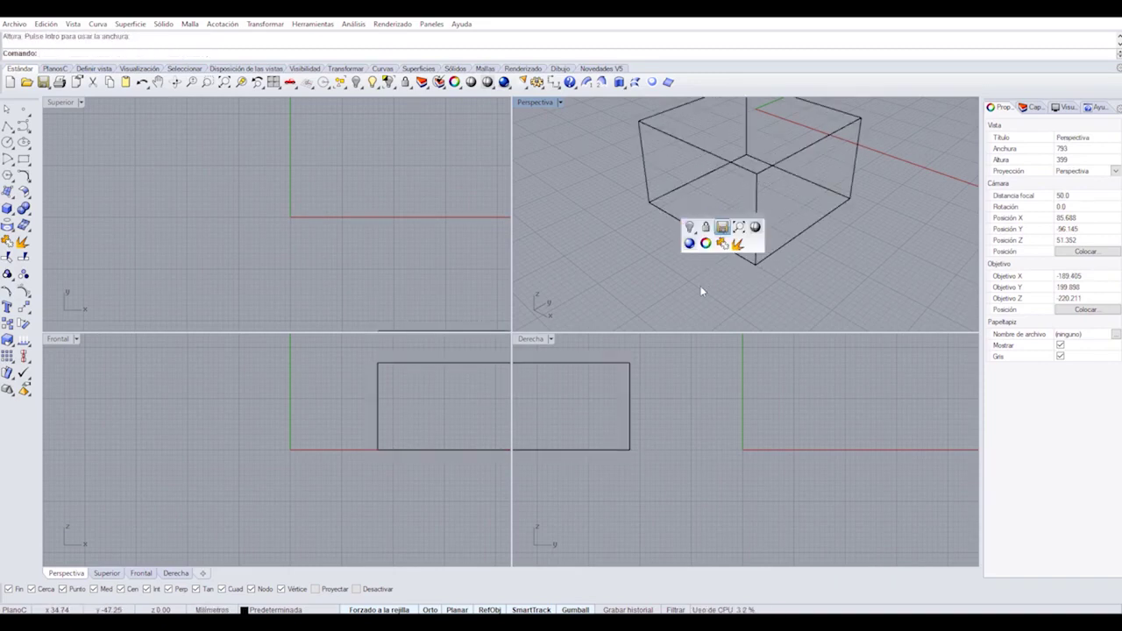
scroll(607, 292, "down", 8)
scroll(617, 253, "up", 8)
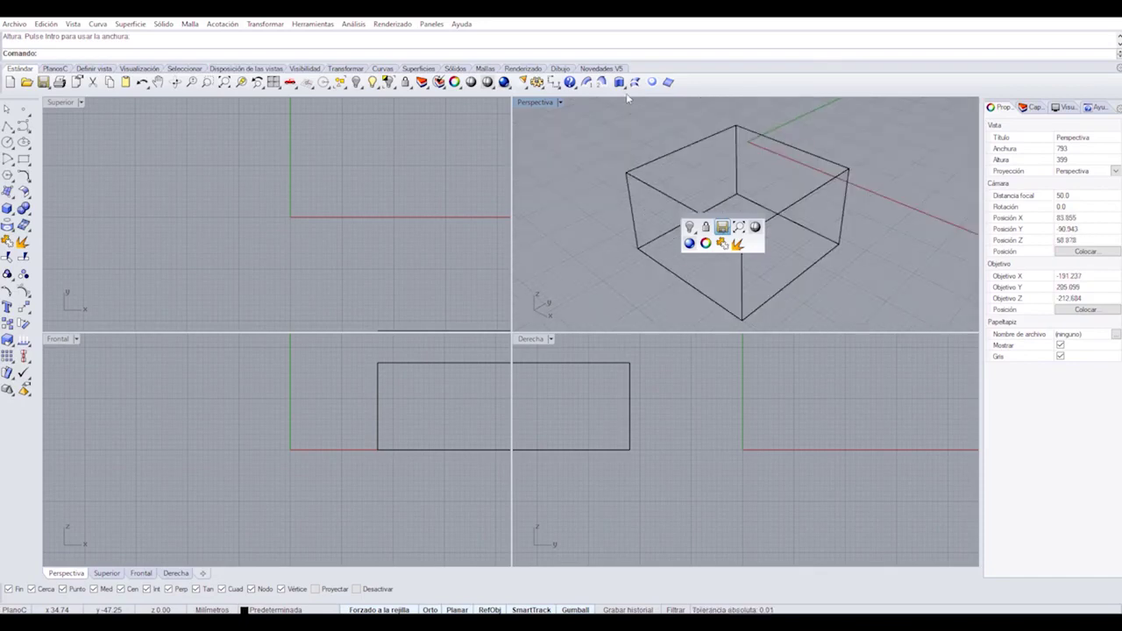
left_click(592, 119)
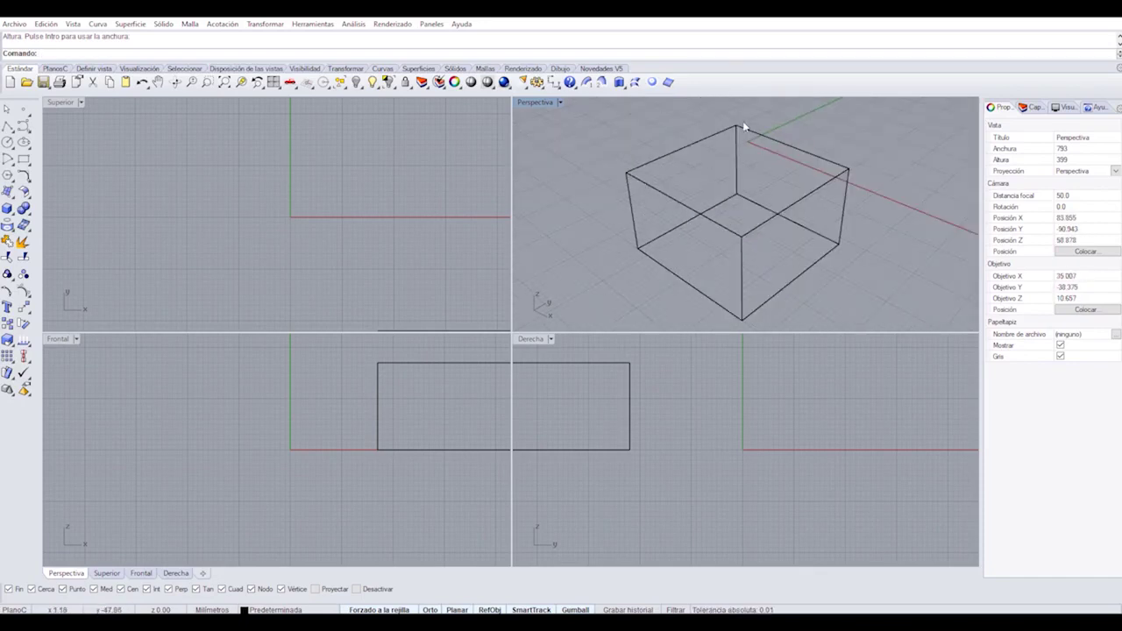
left_click(561, 103)
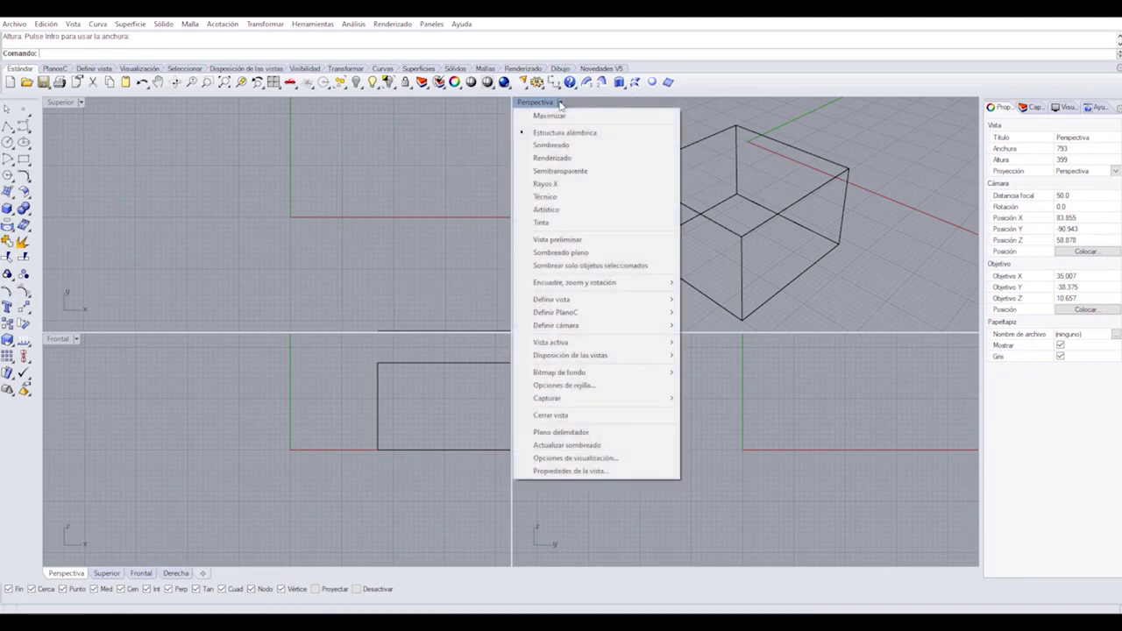
left_click(591, 146)
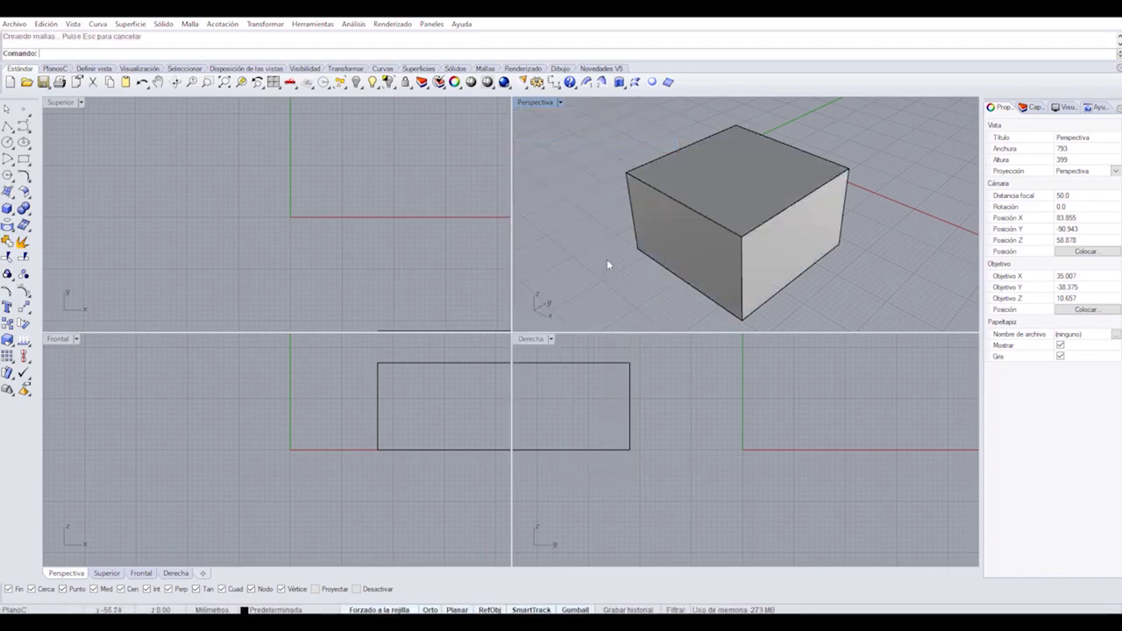
Examine the shaded box in the Perspectiva viewport from different distances and from its other side.
scroll(713, 249, "down", 2)
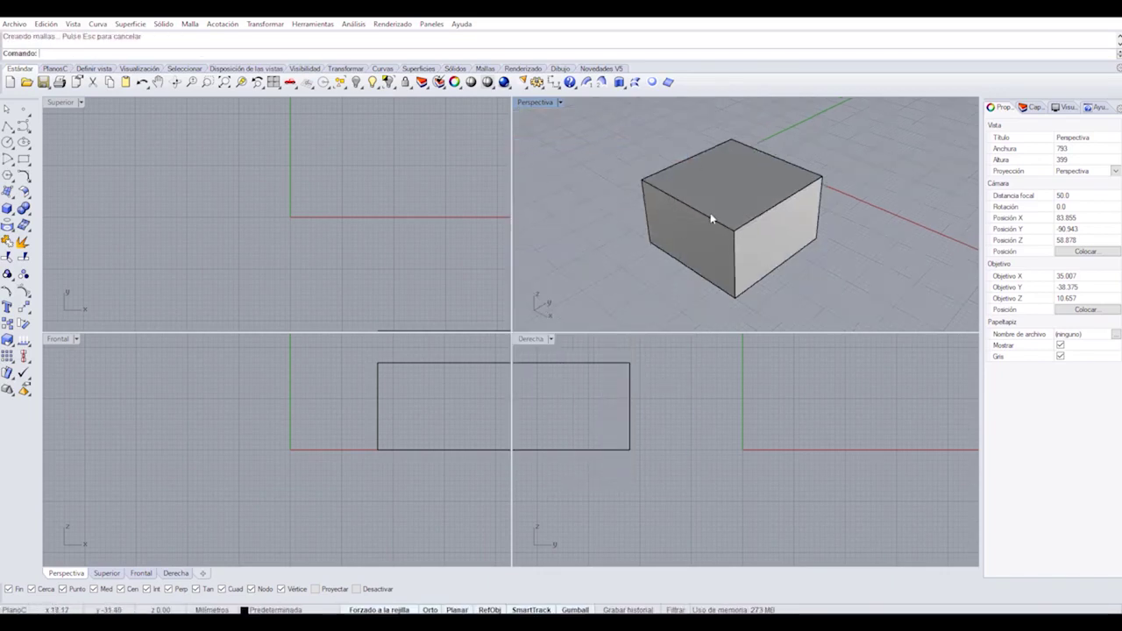
scroll(705, 220, "up", 3)
scroll(706, 218, "down", 5)
scroll(706, 220, "down", 2)
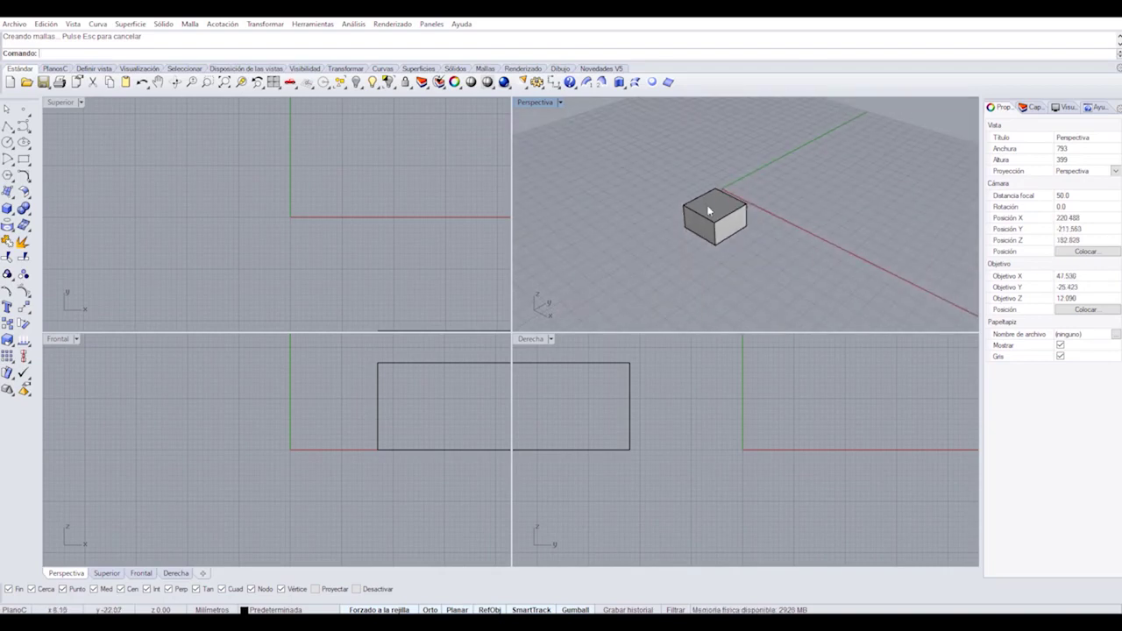
right_click_drag(710, 208, 784, 218)
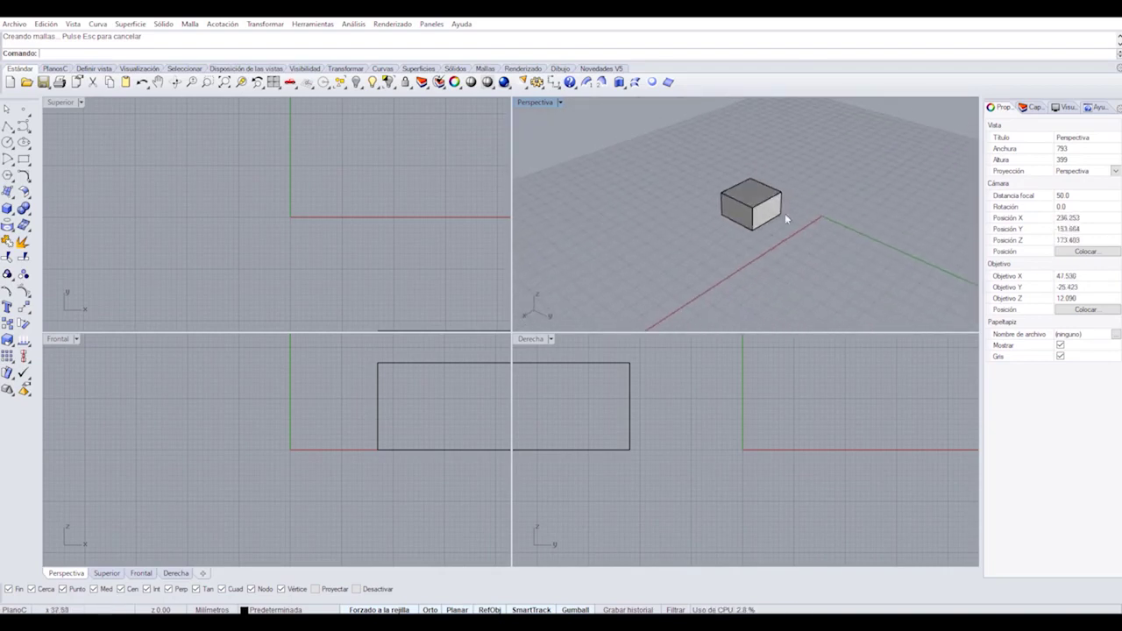
scroll(816, 197, "up", 4)
scroll(849, 181, "down", 5)
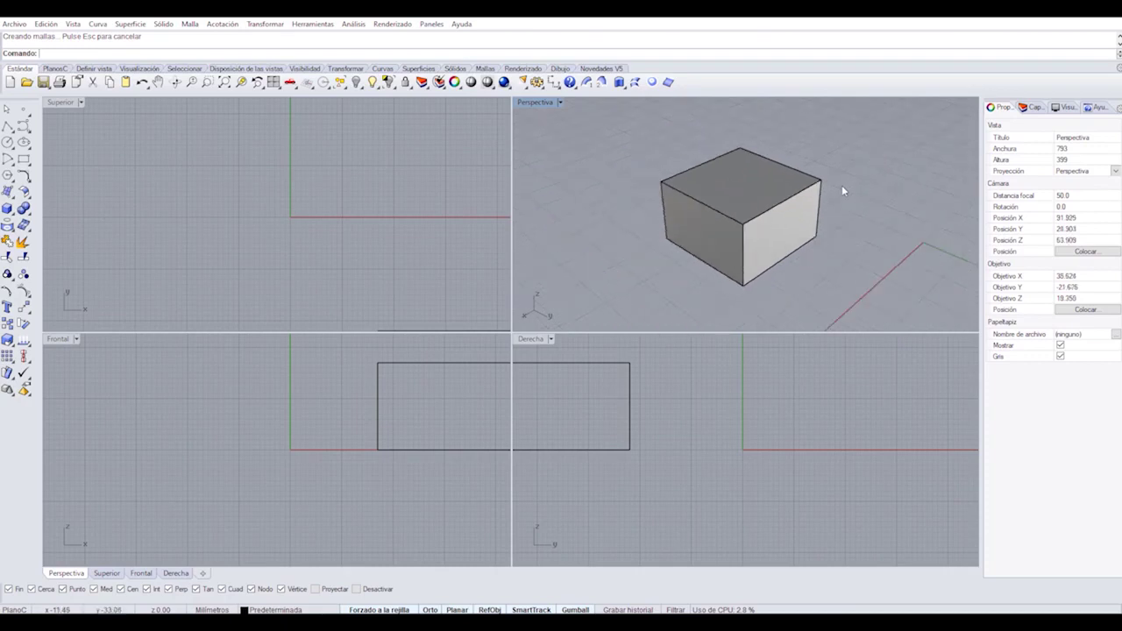
scroll(679, 169, "up", 1)
scroll(626, 175, "up", 3)
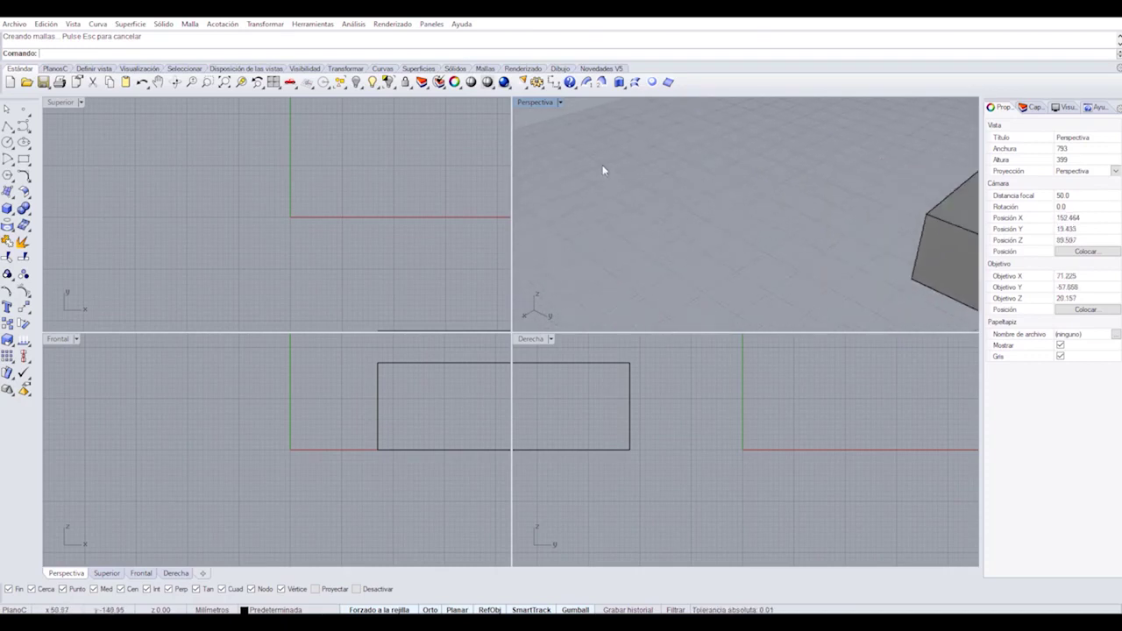
scroll(602, 170, "down", 5)
scroll(904, 189, "up", 6)
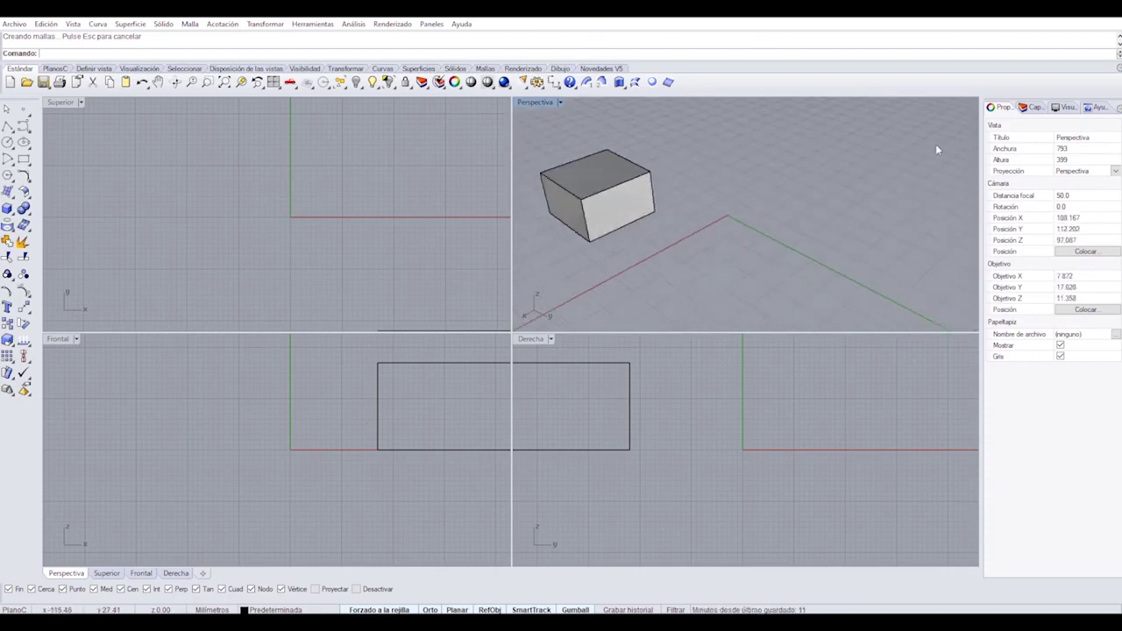
scroll(936, 144, "down", 10)
scroll(816, 138, "up", 6)
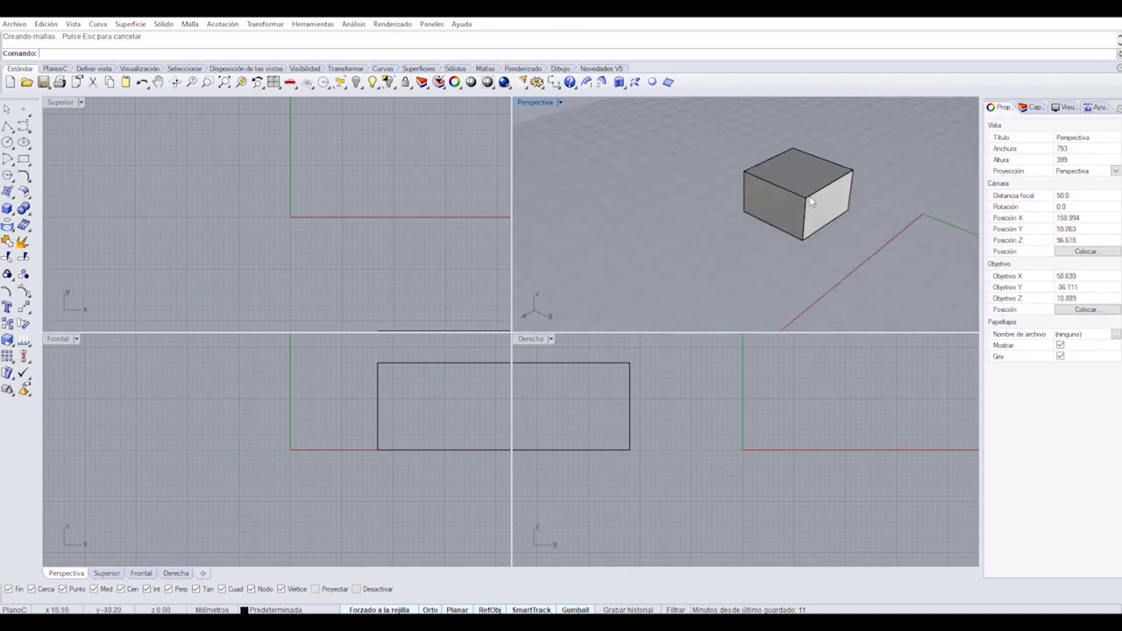
scroll(582, 220, "down", 4)
scroll(609, 199, "up", 4)
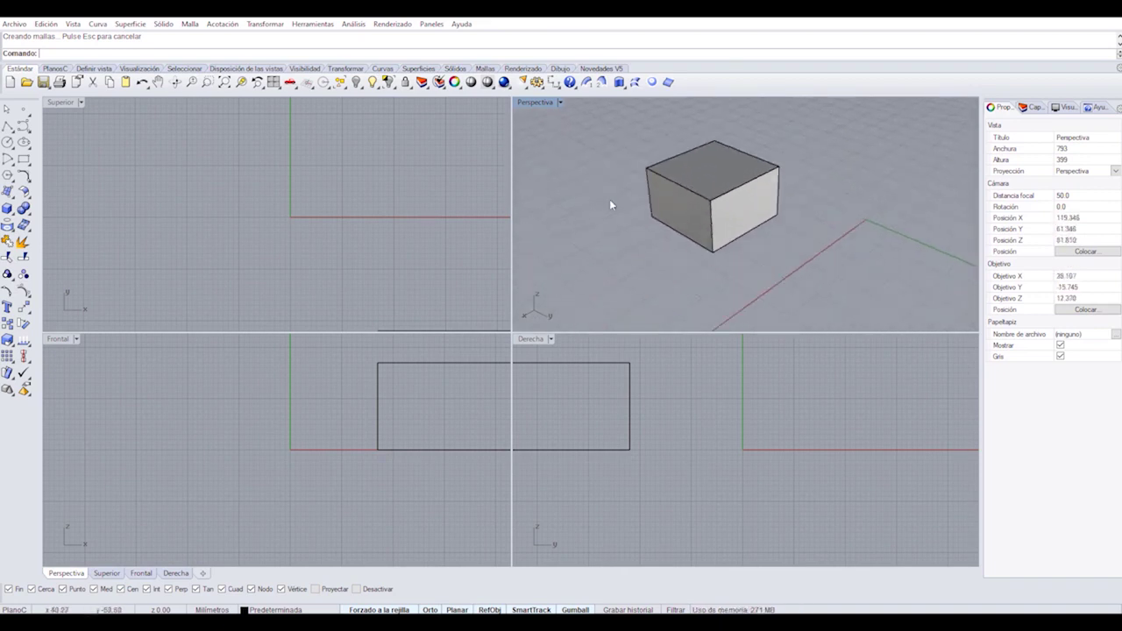
Examine the box in the Perspectiva, Derecha and Superior viewports, comparing its position relative to the construction axes.
scroll(617, 206, "down", 2)
scroll(620, 210, "up", 2)
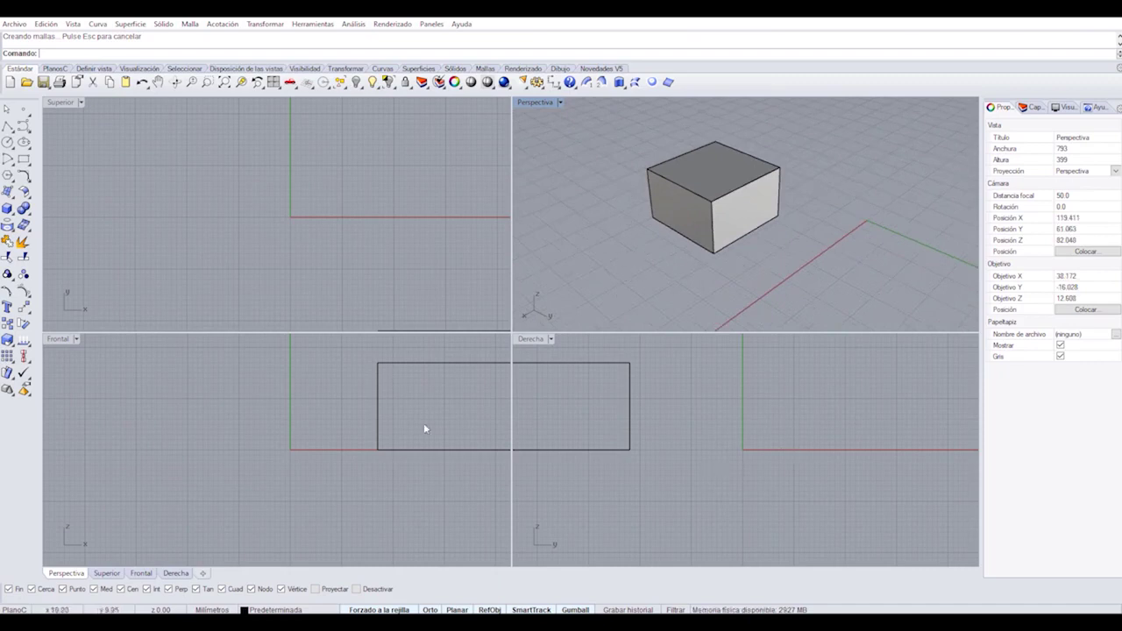
scroll(762, 450, "down", 3)
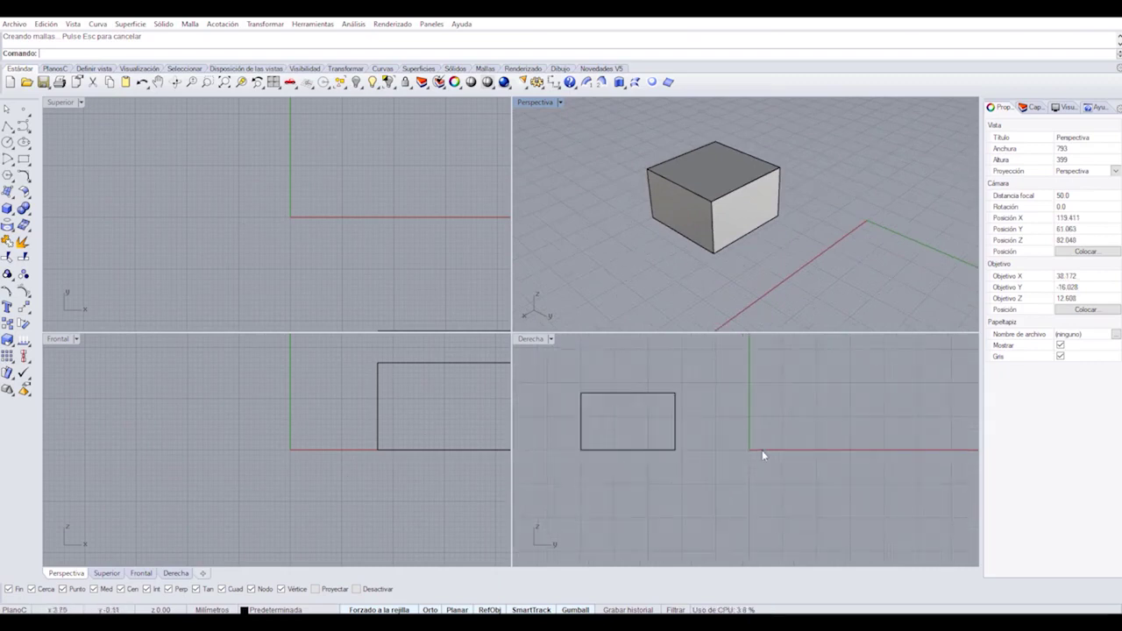
scroll(282, 247, "down", 3)
scroll(276, 205, "down", 3)
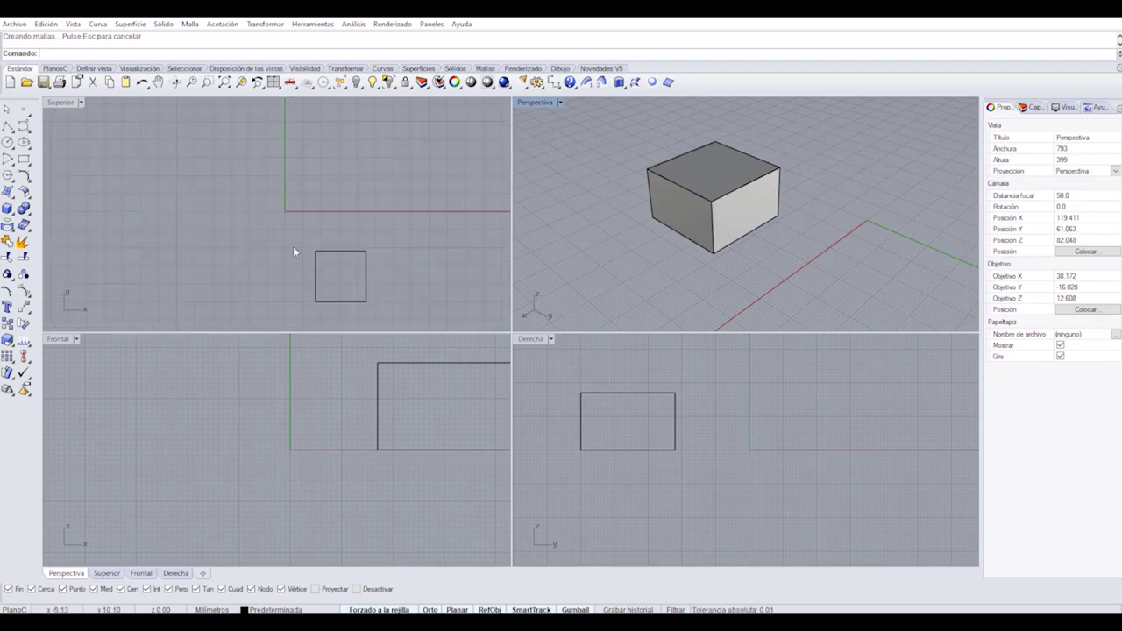
scroll(355, 318, "up", 2)
scroll(357, 317, "up", 2)
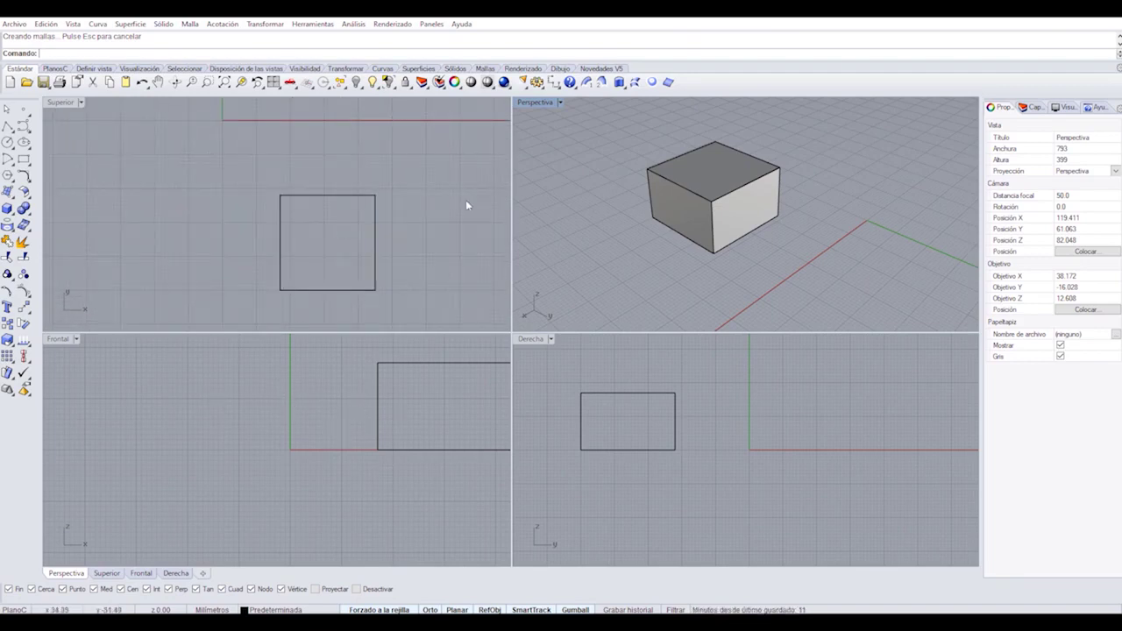
scroll(600, 186, "down", 3)
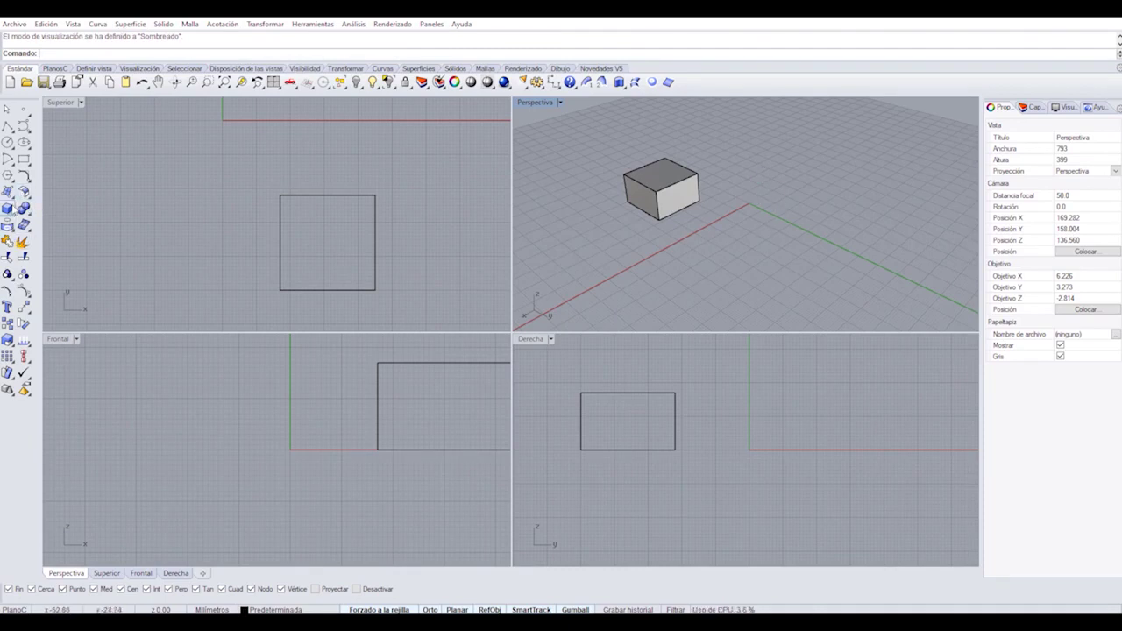
Create a large corner-to-corner box over the grid origin in the Perspectiva viewport, with one base corner at about 23, 44.
left_click(7, 208)
left_click(771, 177)
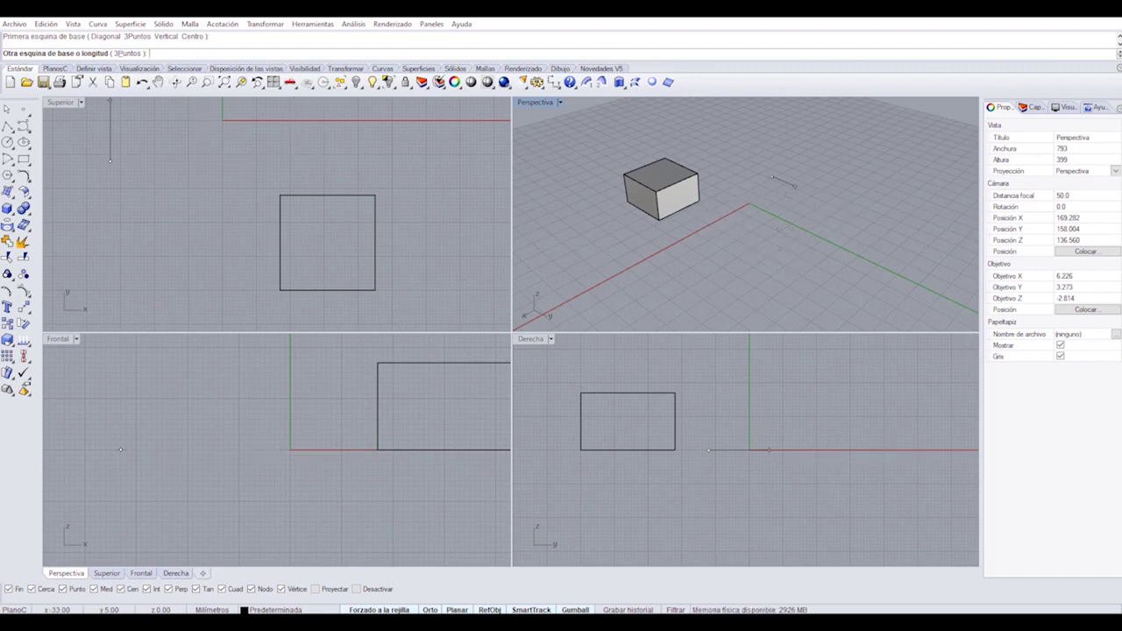
left_click(785, 252)
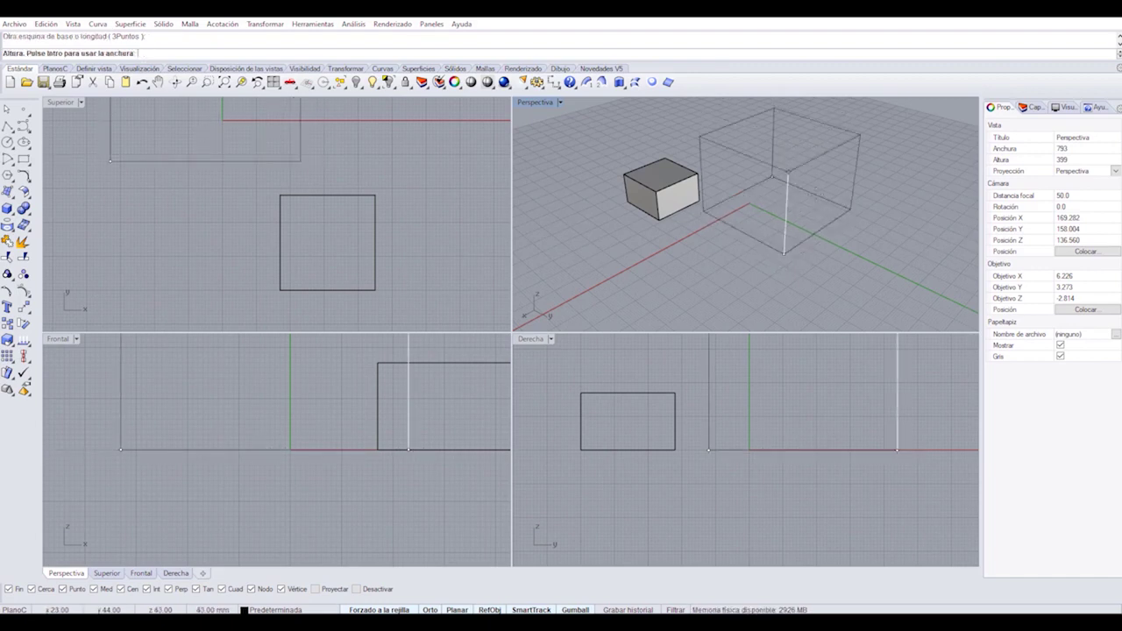
left_click(814, 199)
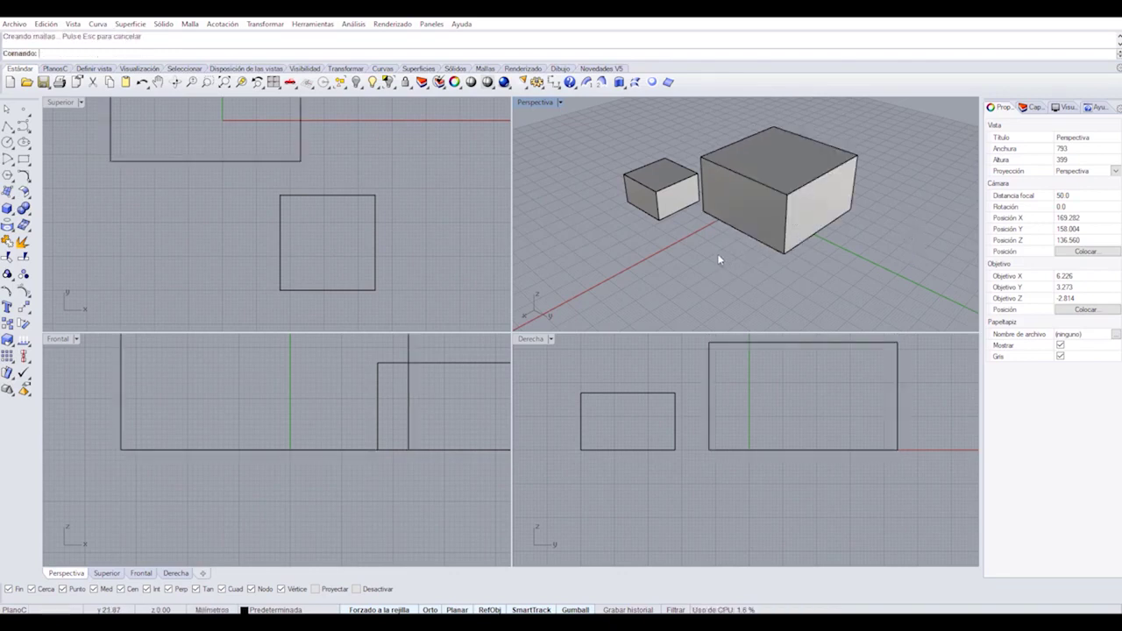
Create a smaller corner-to-corner box in front of the large one in the Perspectiva viewport, and undo both new boxes.
key("Return")
left_click(688, 249)
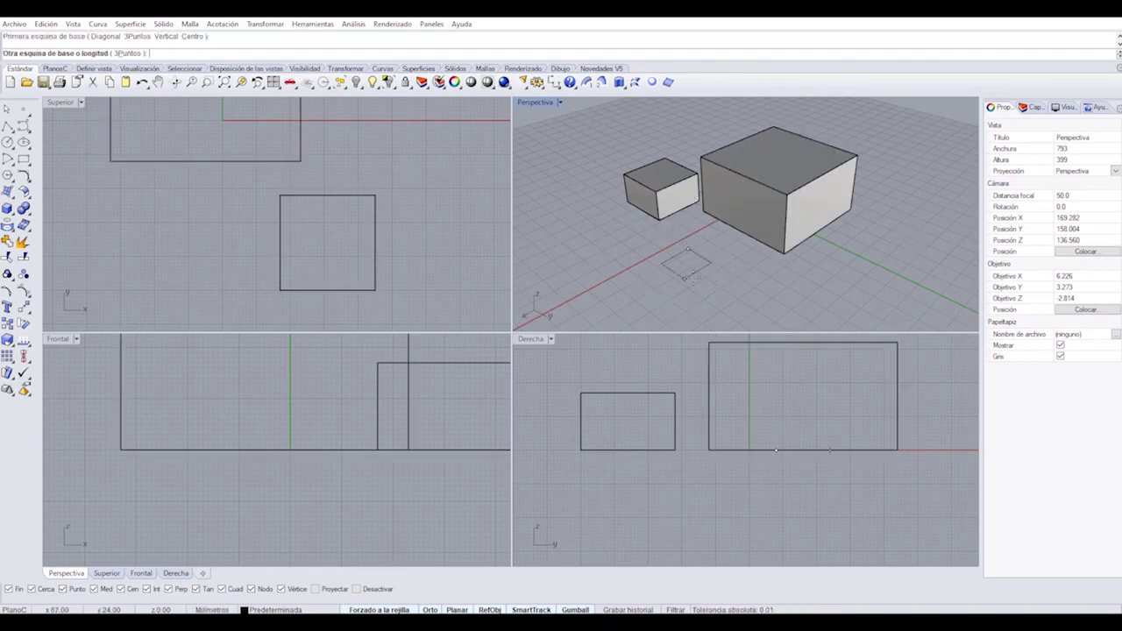
left_click(683, 291)
left_click(688, 250)
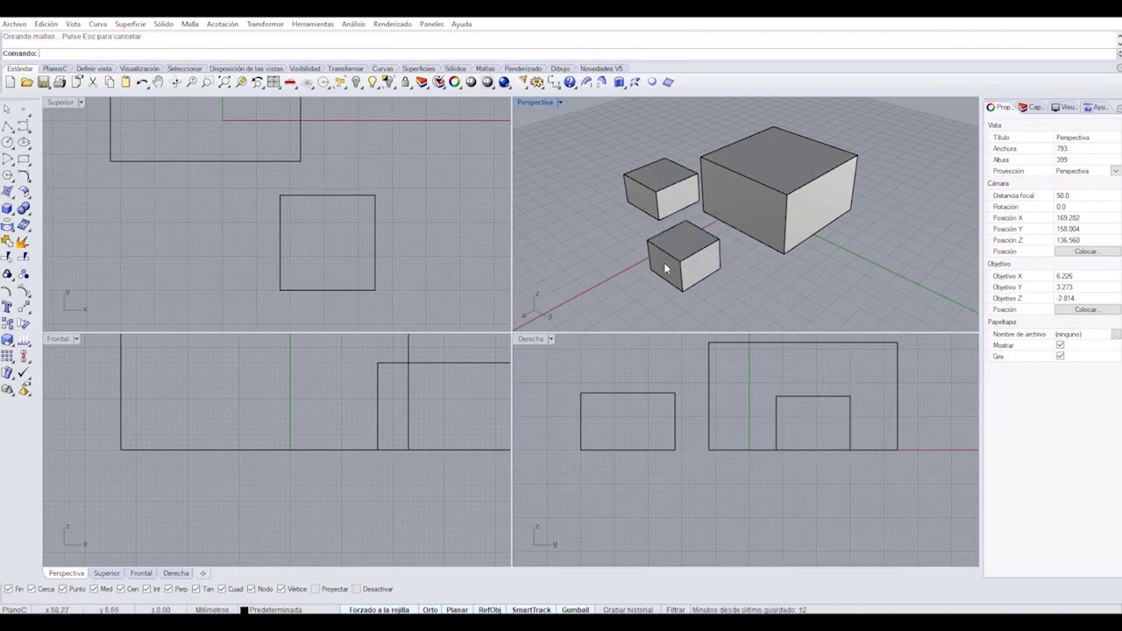
key("ctrl+z")
key("ctrl+z")
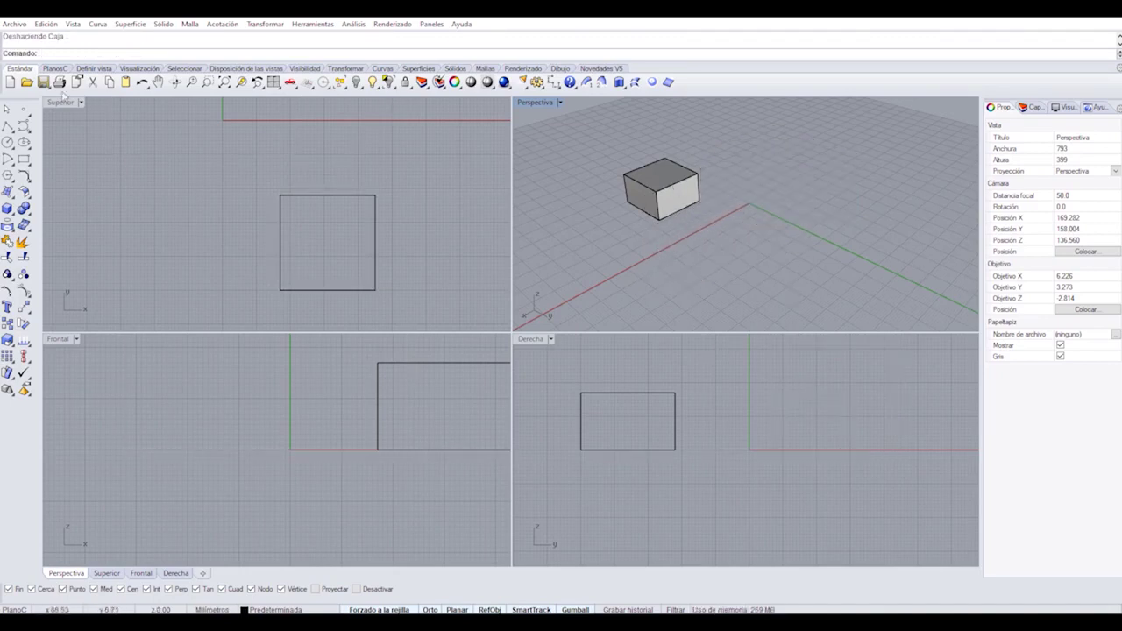
Create a box with length, width and height of 20 mm behind the green axis near the origin in the Perspectiva viewport.
key("Return")
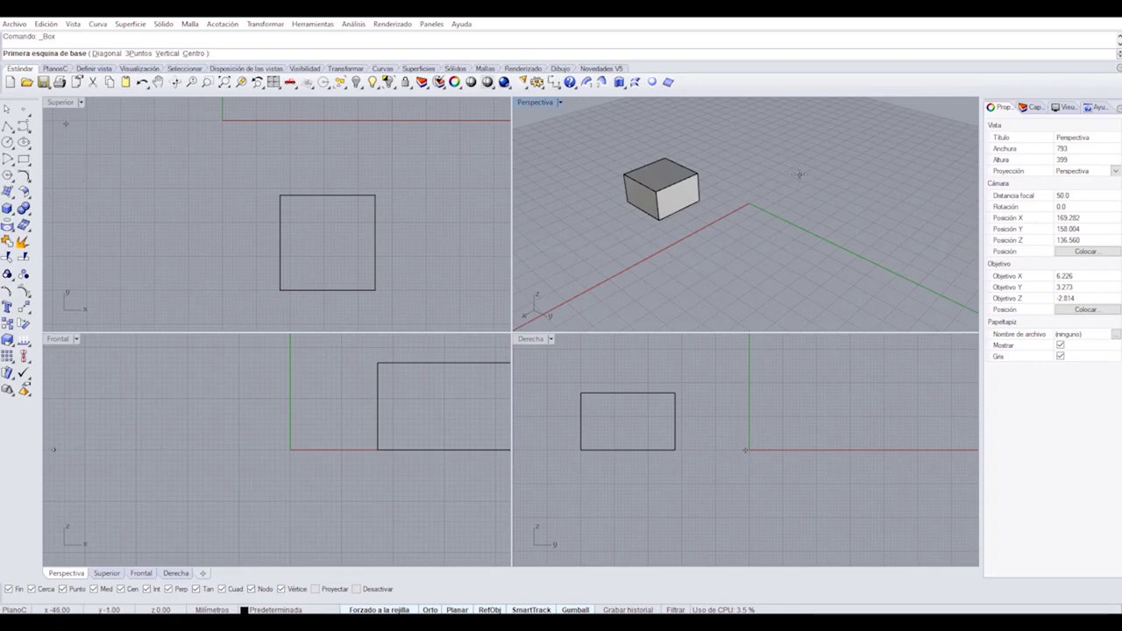
type("20")
key("Return")
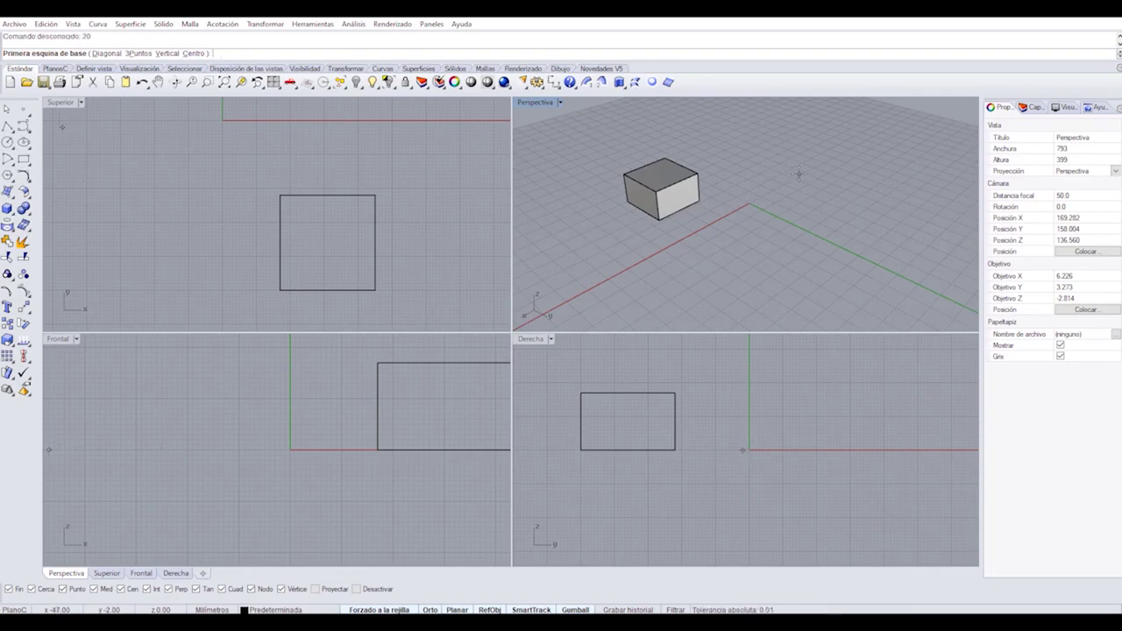
left_click(783, 190)
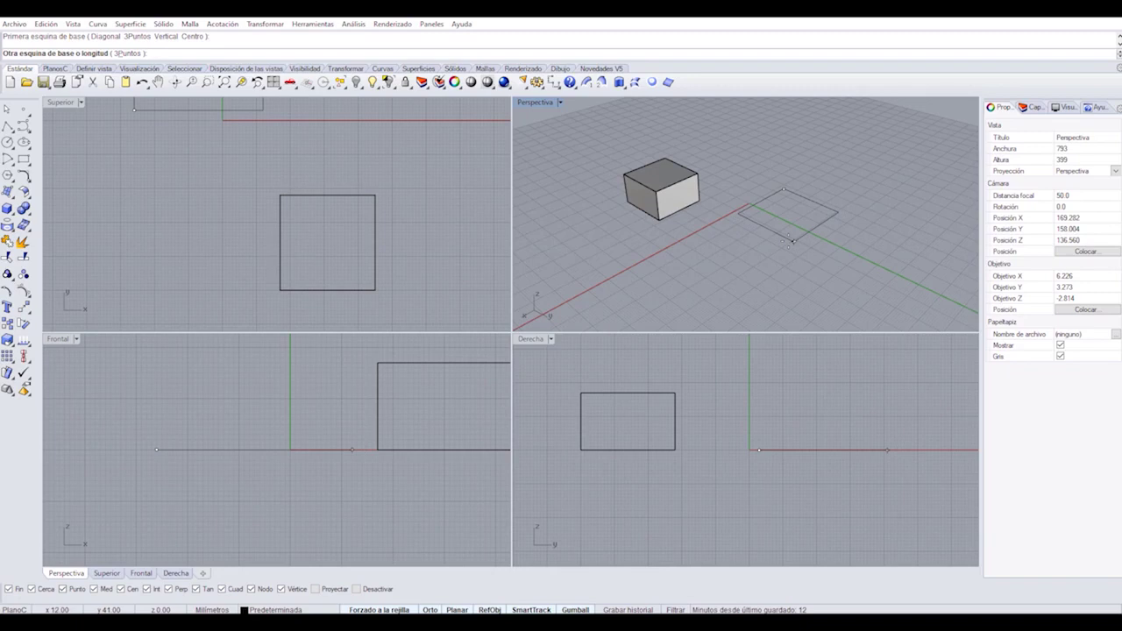
type("20")
key("Return")
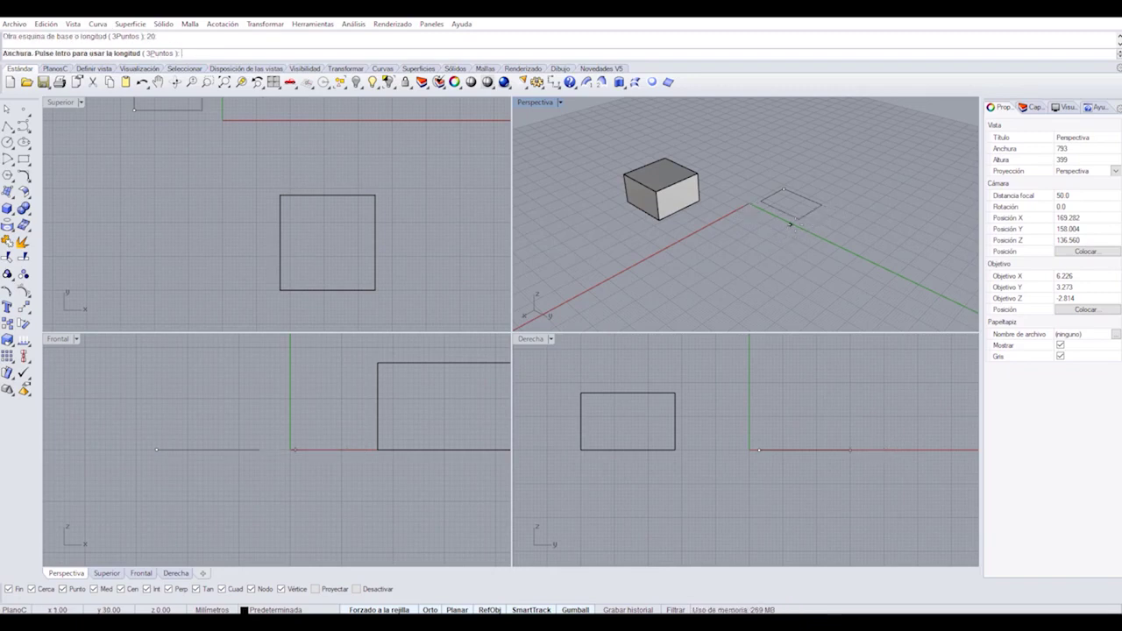
key("Return")
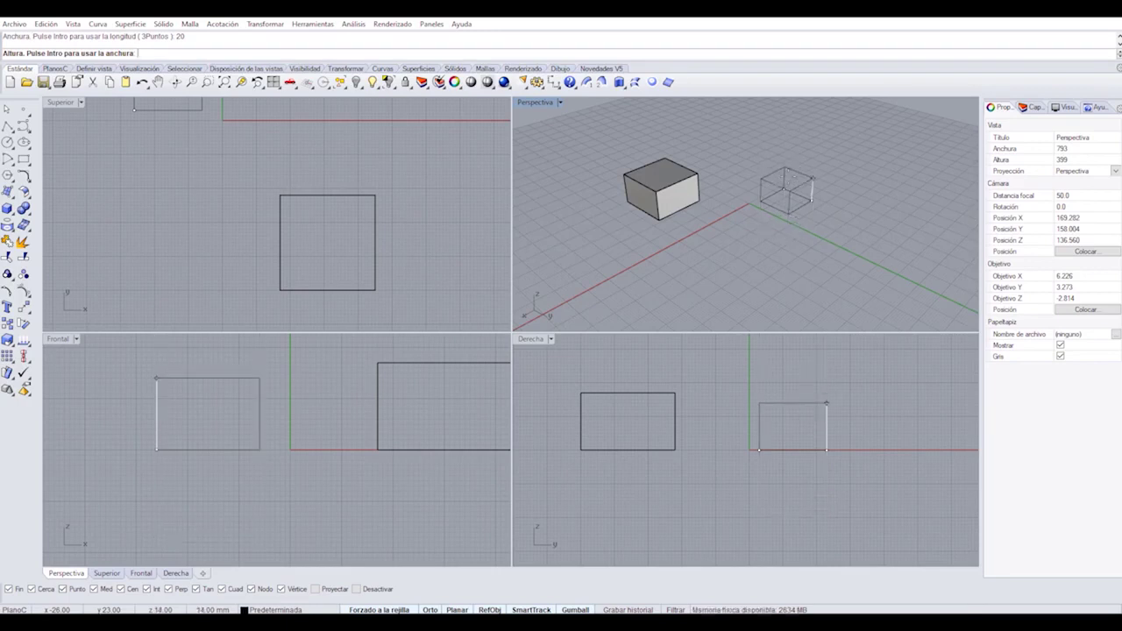
type("20")
key("Return")
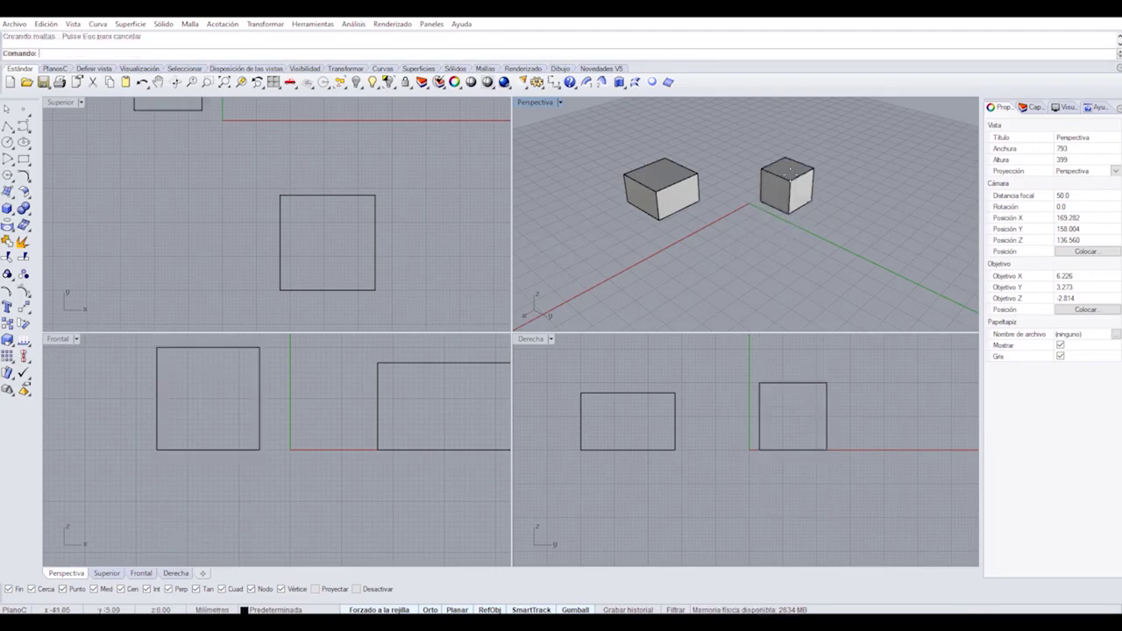
Examine the new cube beside the first box in the Perspectiva viewport from different distances.
scroll(828, 153, "up", 3)
scroll(760, 184, "up", 3)
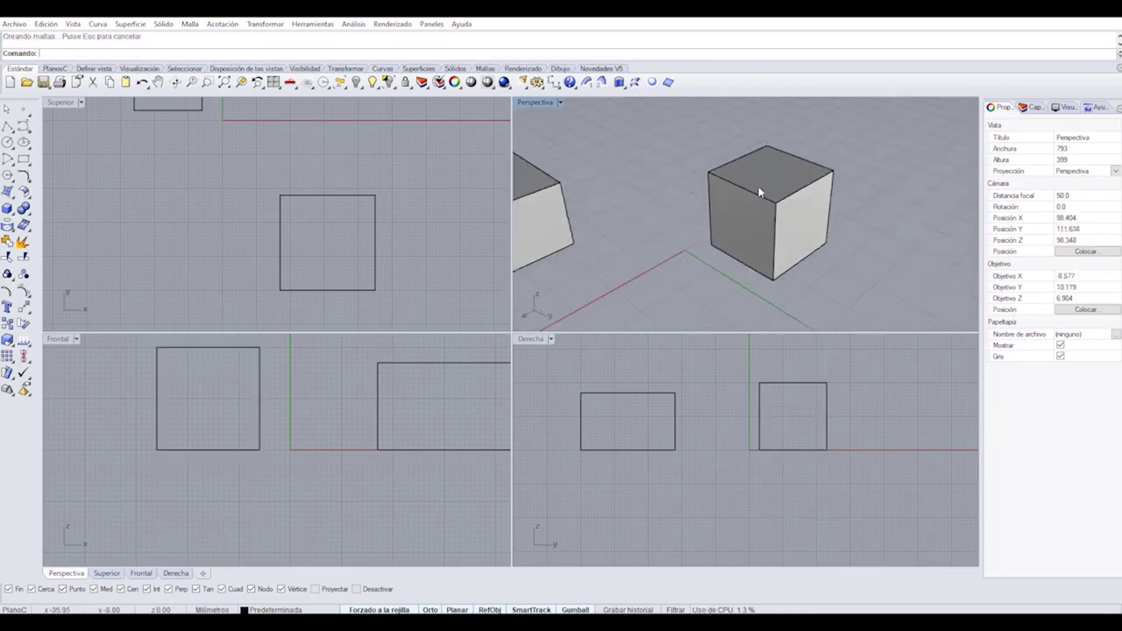
scroll(759, 184, "down", 3)
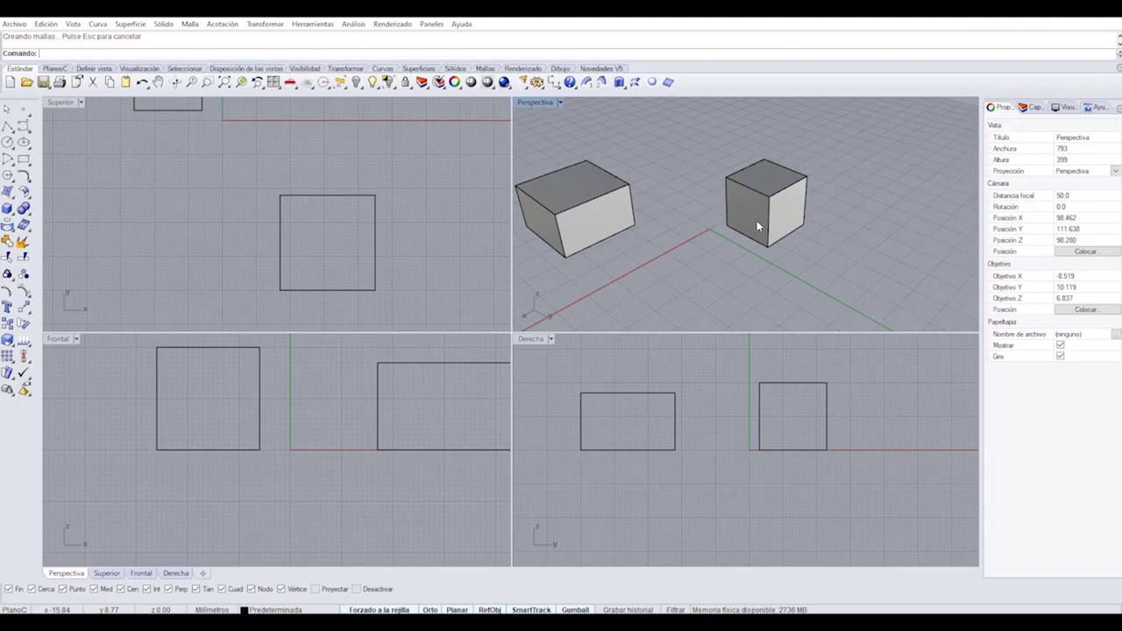
scroll(844, 203, "down", 6)
scroll(844, 202, "up", 4)
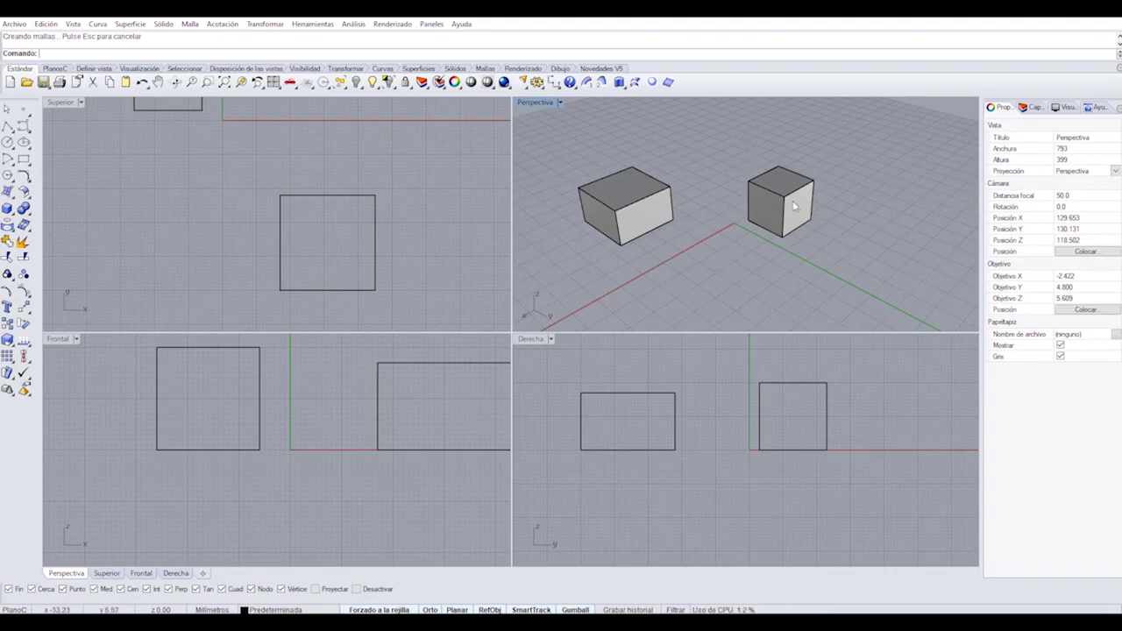
scroll(796, 207, "up", 5)
scroll(796, 207, "down", 5)
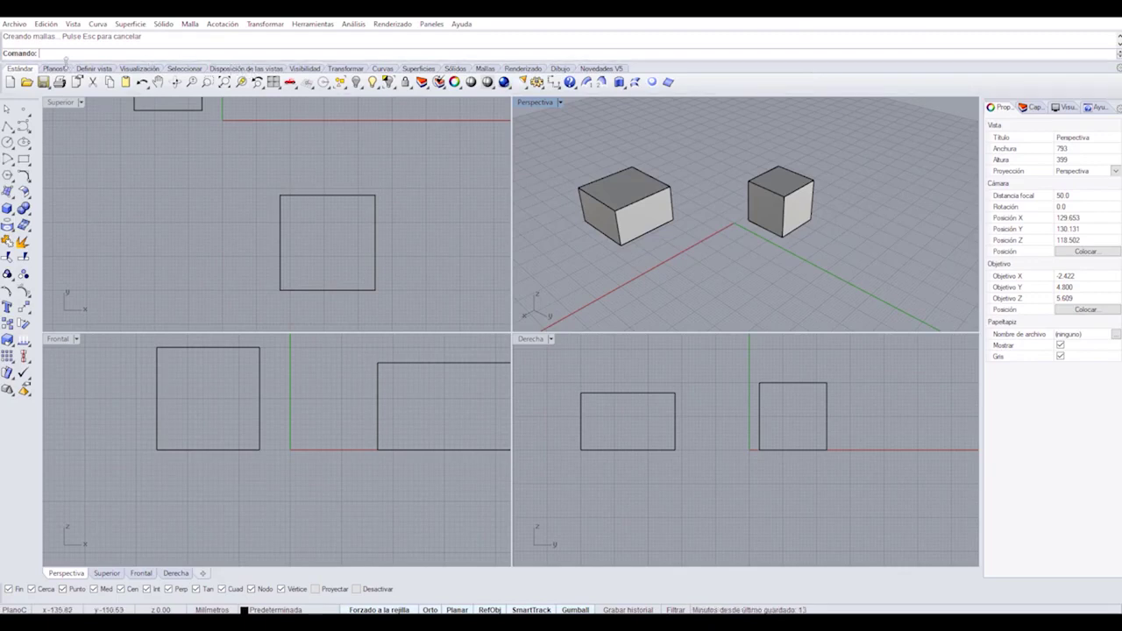
Look through the PlanosC, Definir vista, Visualización, Seleccionar, Disposición de las vistas and Visibilidad tool sets.
left_click(54, 69)
left_click(94, 68)
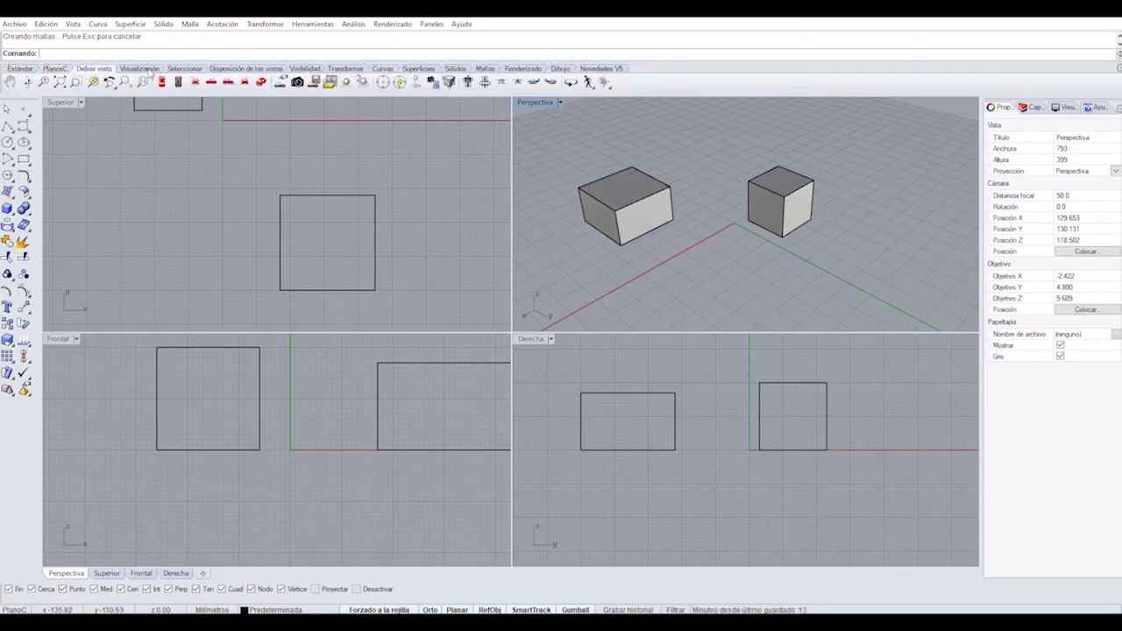
left_click(138, 69)
left_click(184, 69)
left_click(246, 68)
left_click(304, 69)
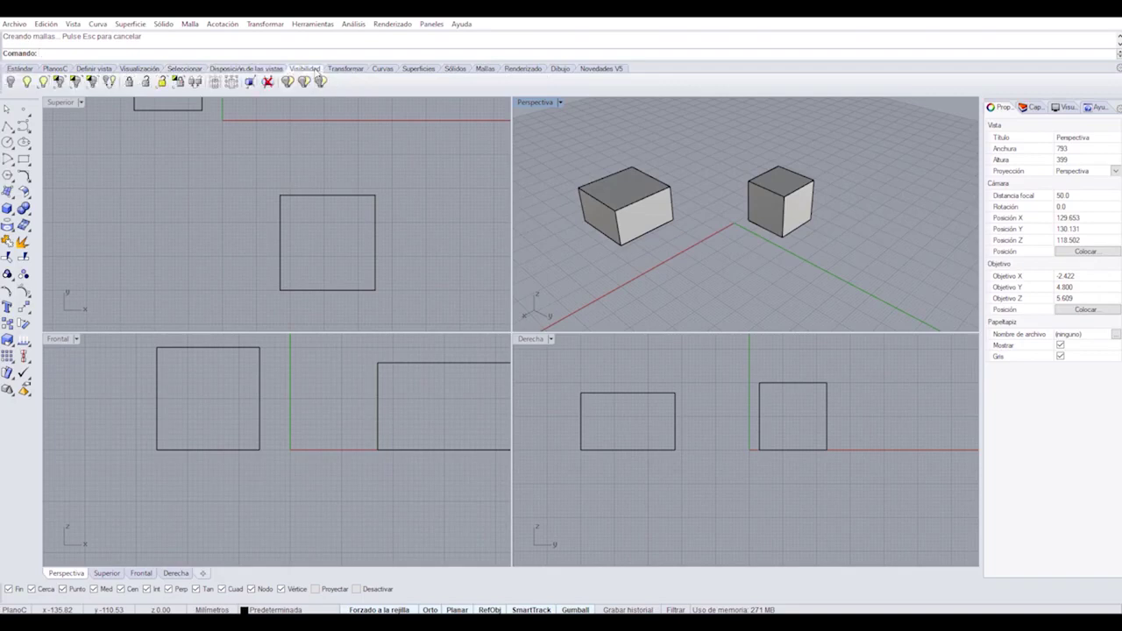
Look through the Transformar, Curvas, Superficies, Sólidos, Mallas, Dibujo and Renderizado tool sets and return to the Estándar set.
left_click(353, 70)
left_click(386, 70)
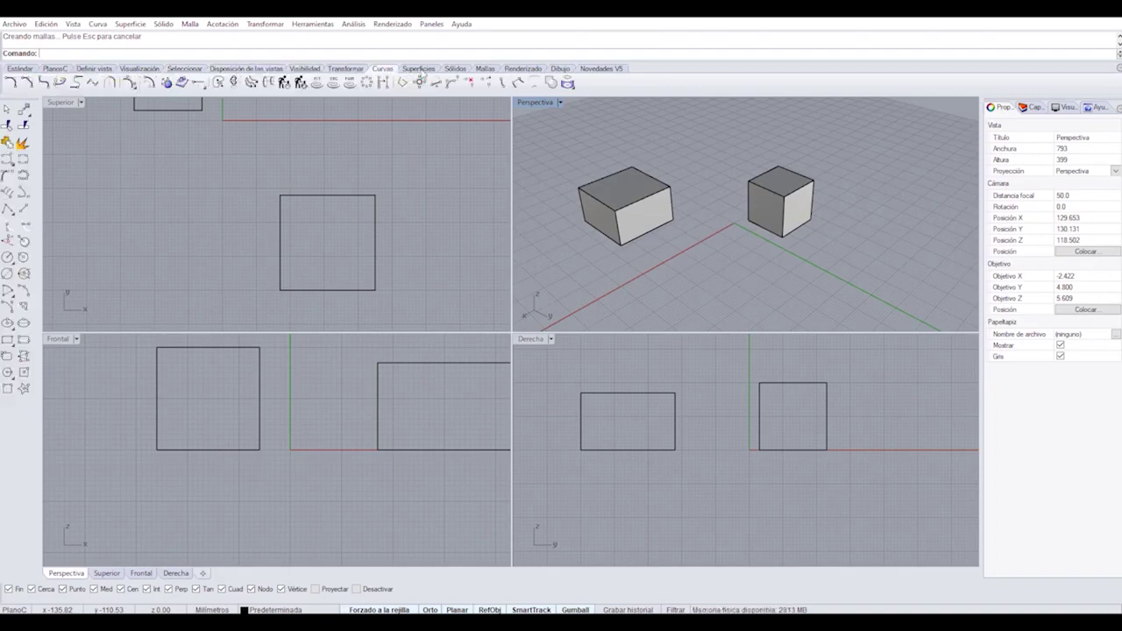
left_click(420, 70)
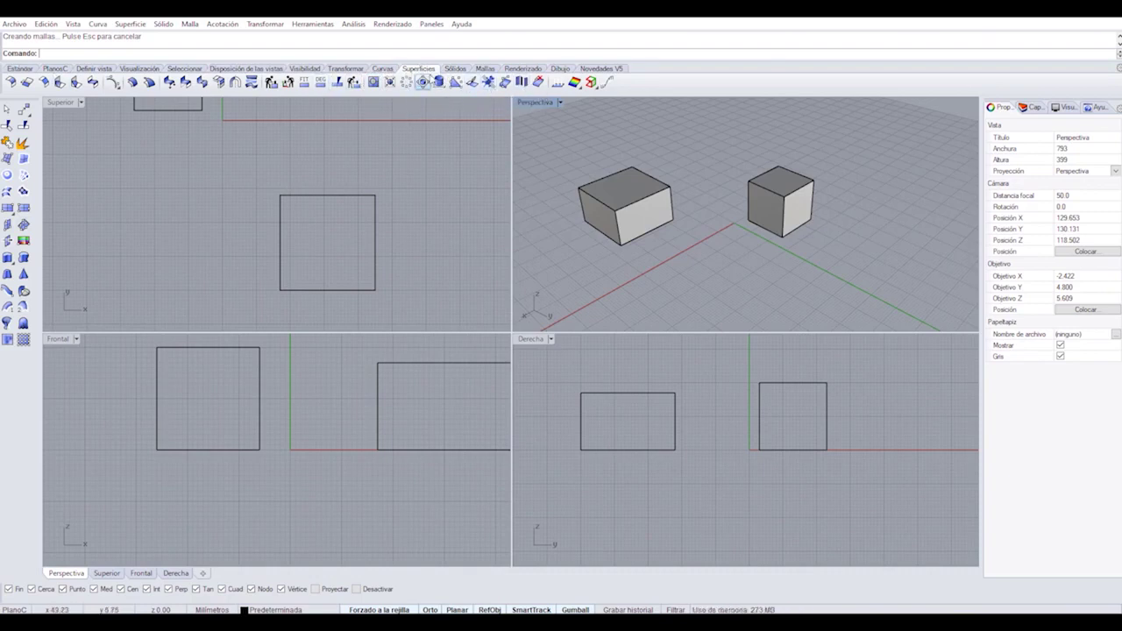
left_click(458, 69)
left_click(493, 69)
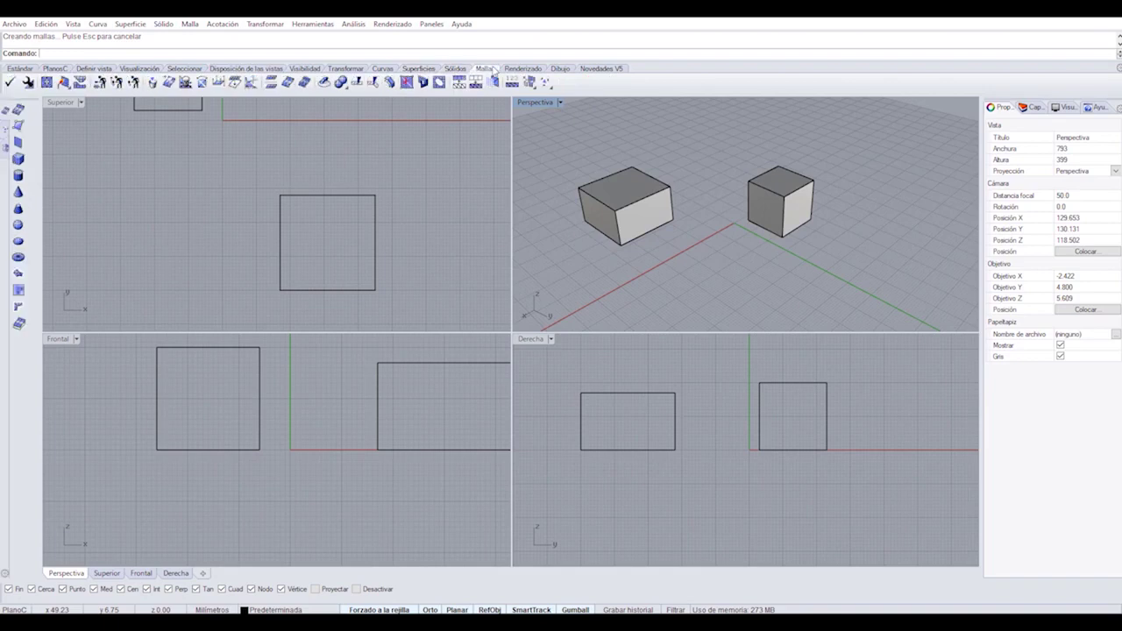
left_click(560, 69)
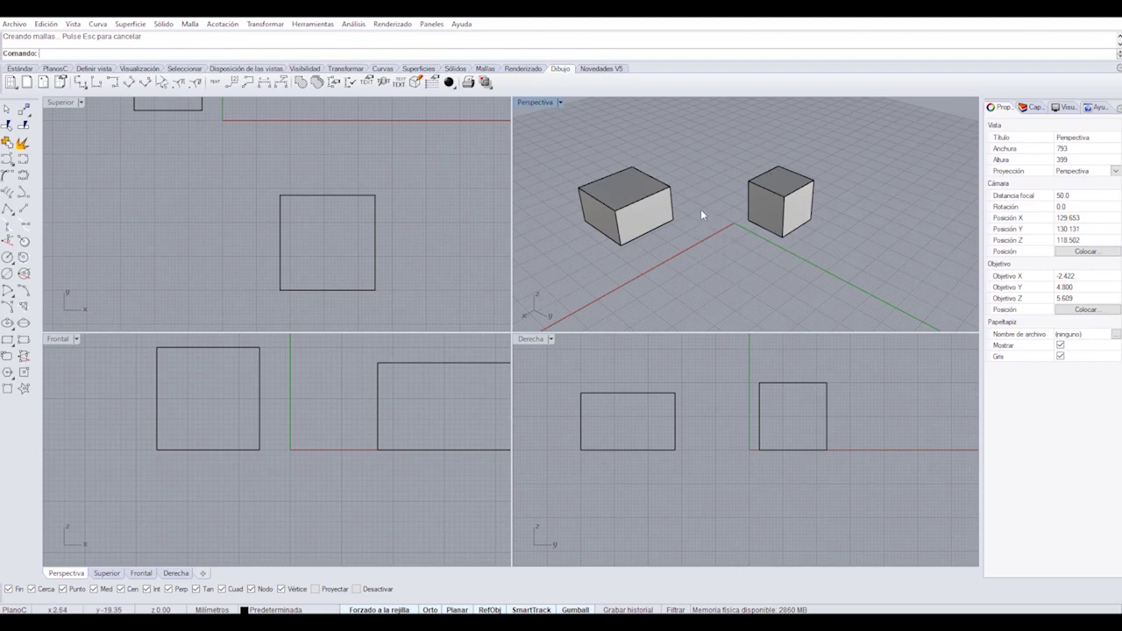
left_click(526, 70)
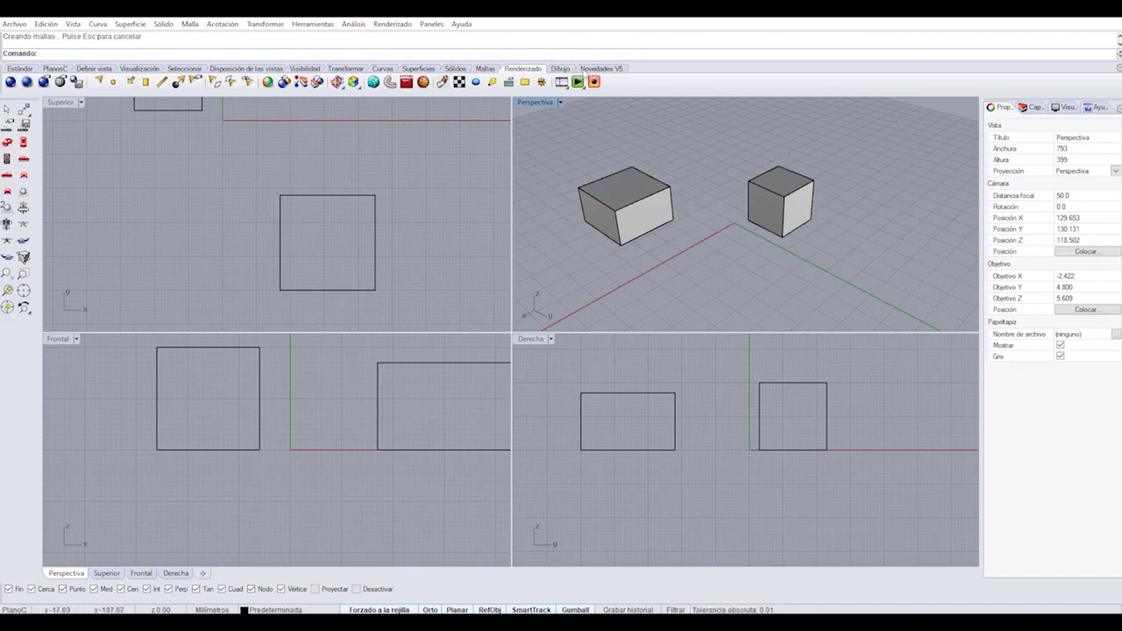
left_click(19, 69)
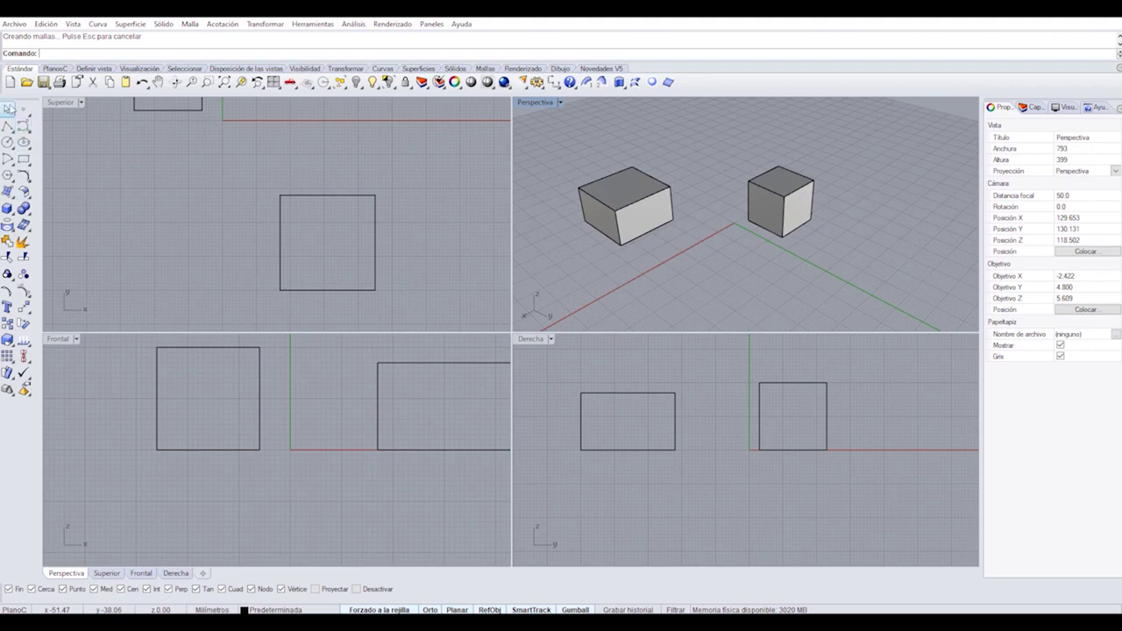
Look through the ellipse, solid creation and surface creation tool palettes.
left_click(28, 150)
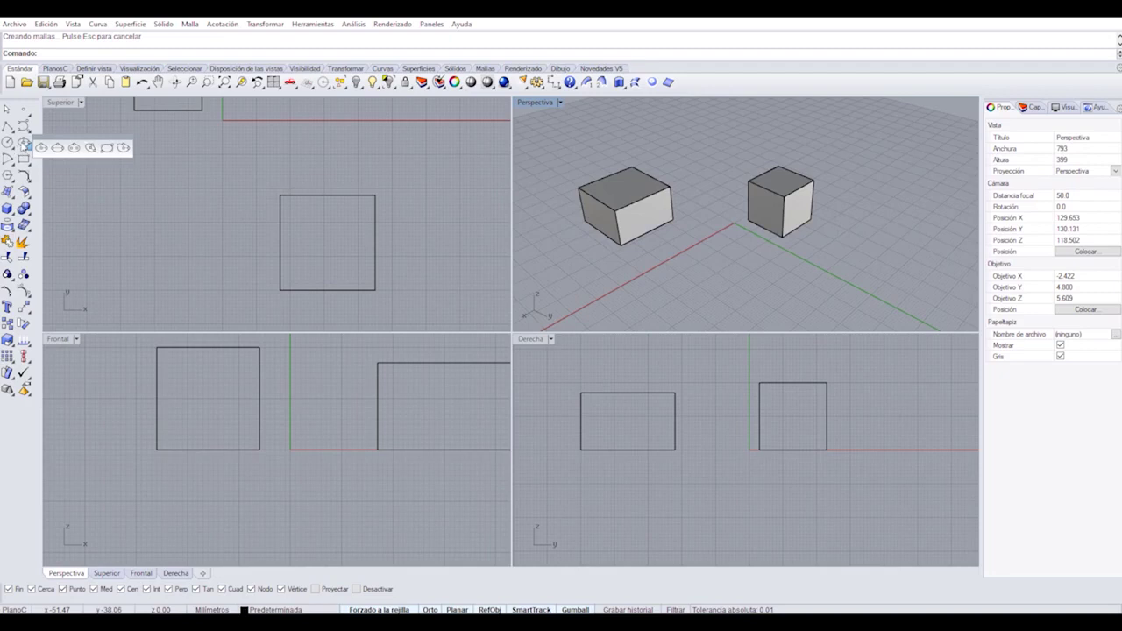
left_click(26, 146)
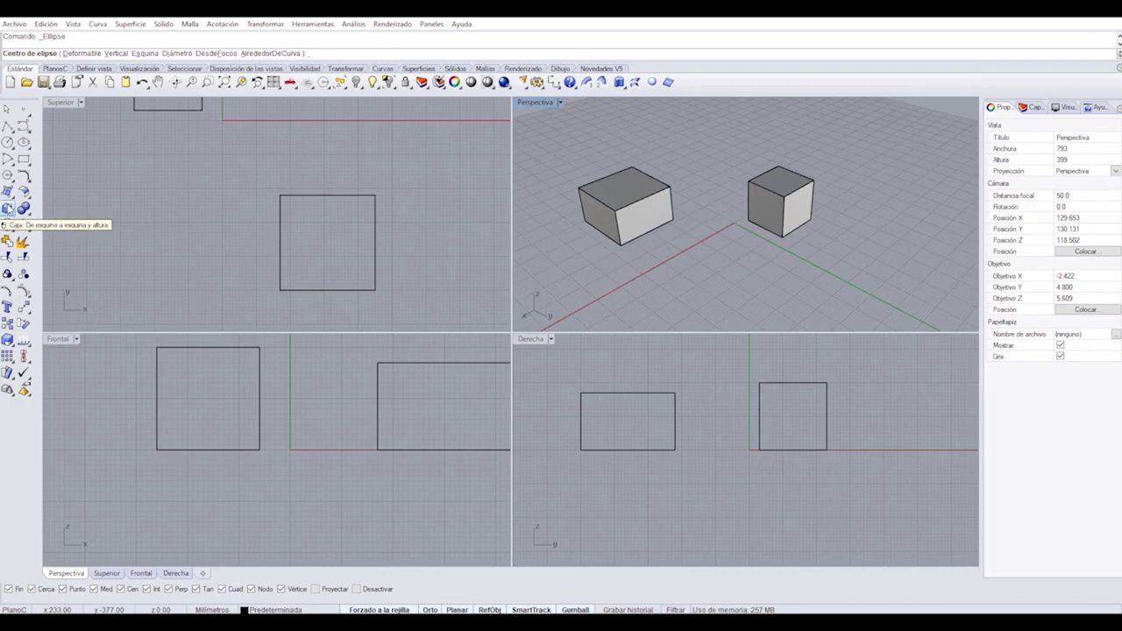
left_click(7, 208)
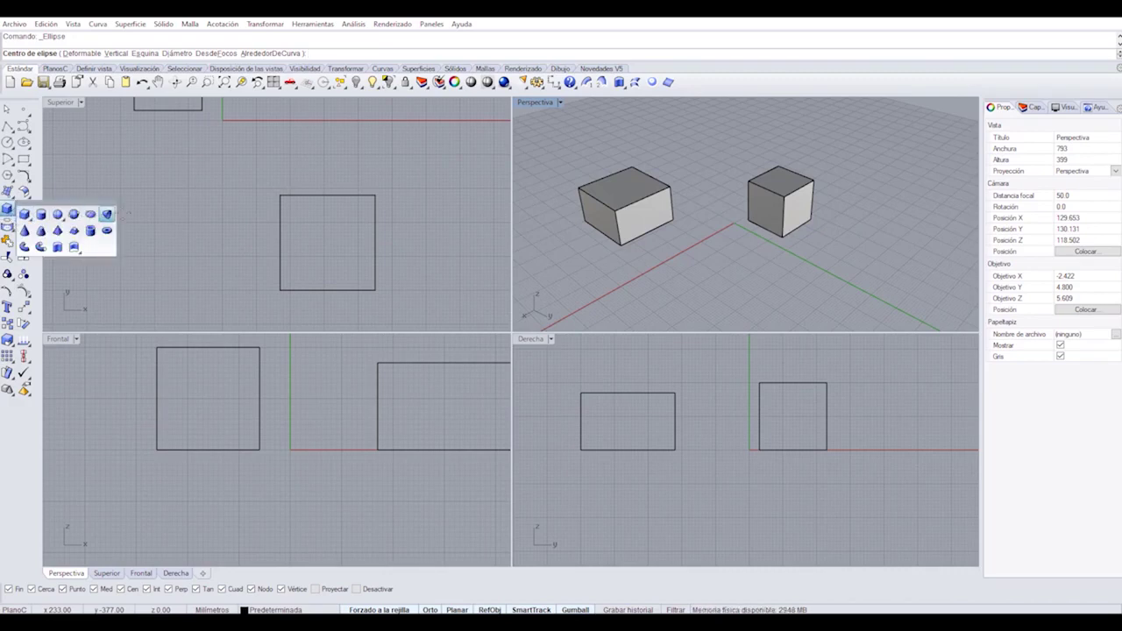
left_click(74, 247)
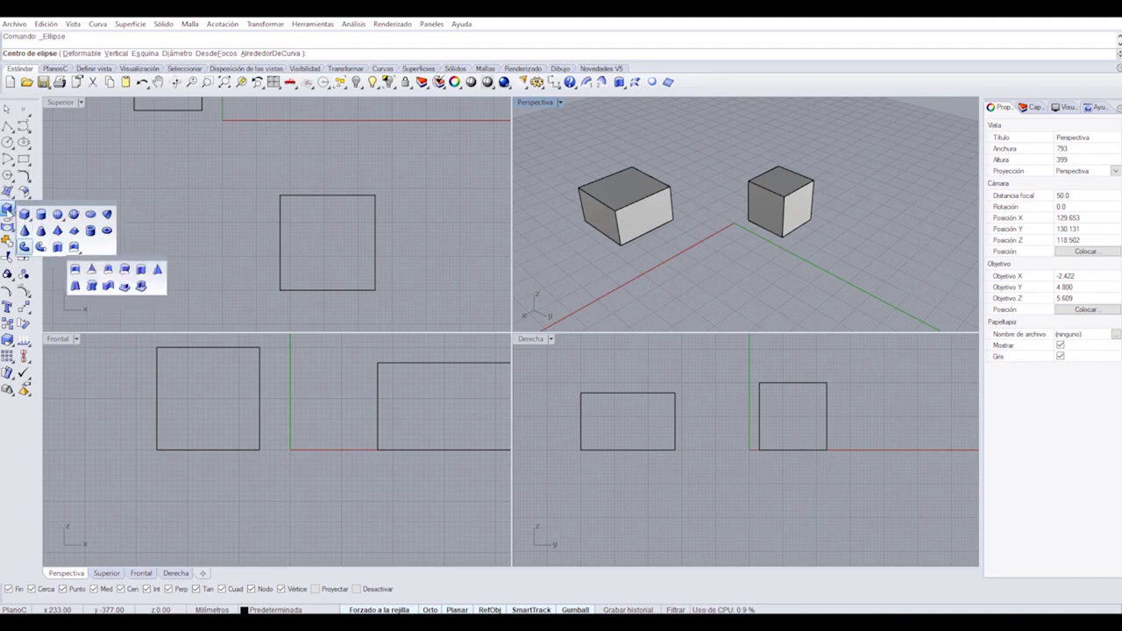
left_click(11, 212)
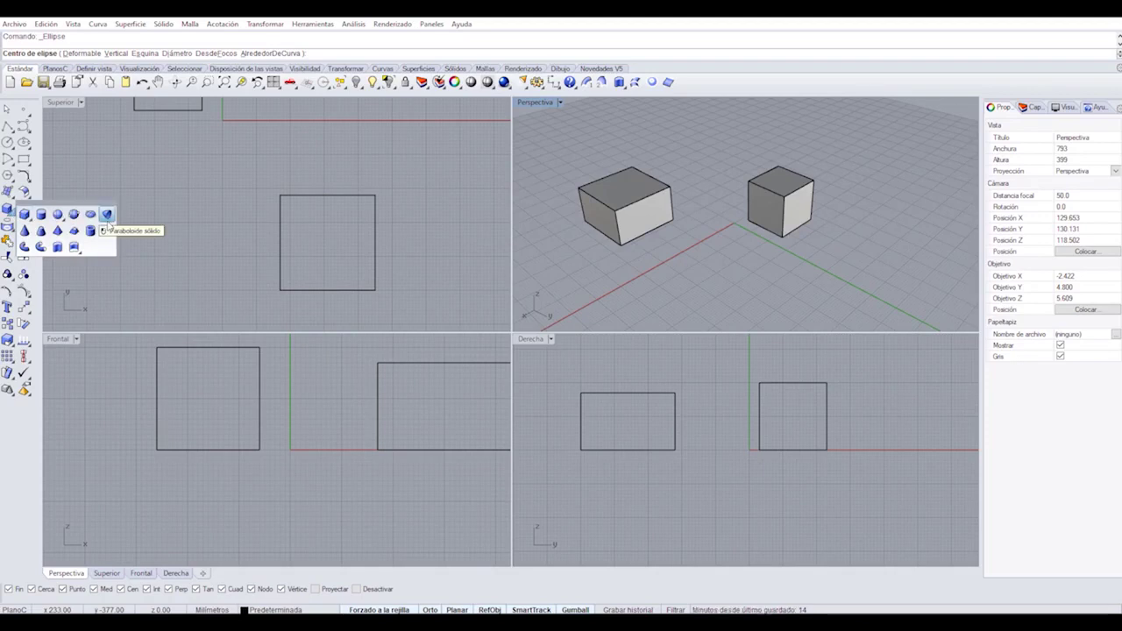
left_click(8, 191)
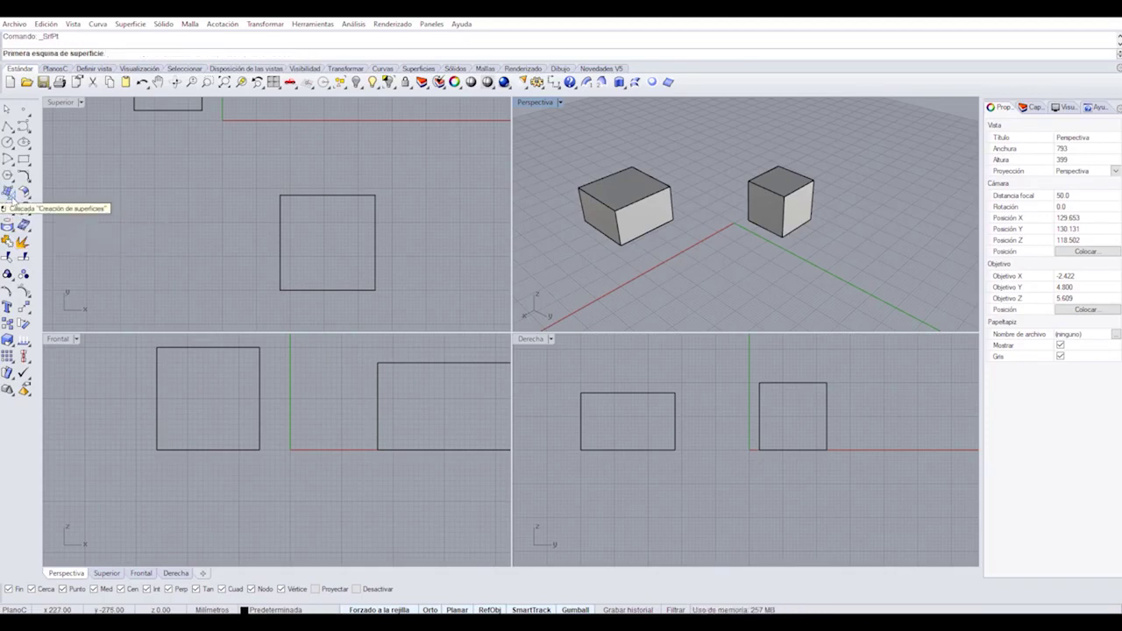
mouse_move(12, 194)
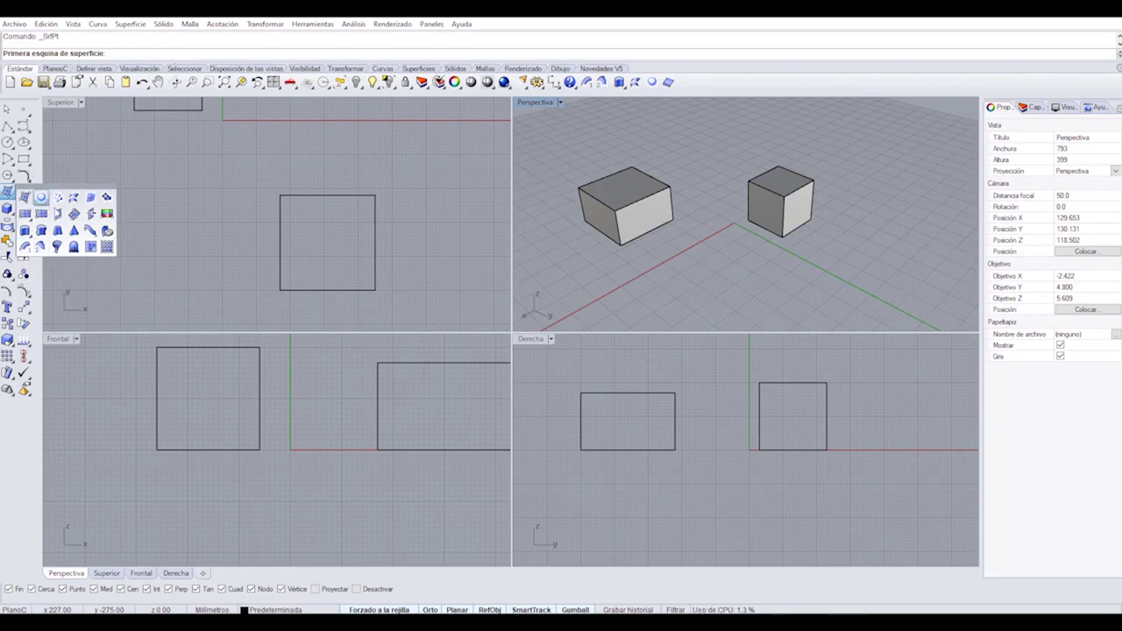
Start the Point command, show the layer list in place of the view properties, and cancel the command.
left_click(24, 108)
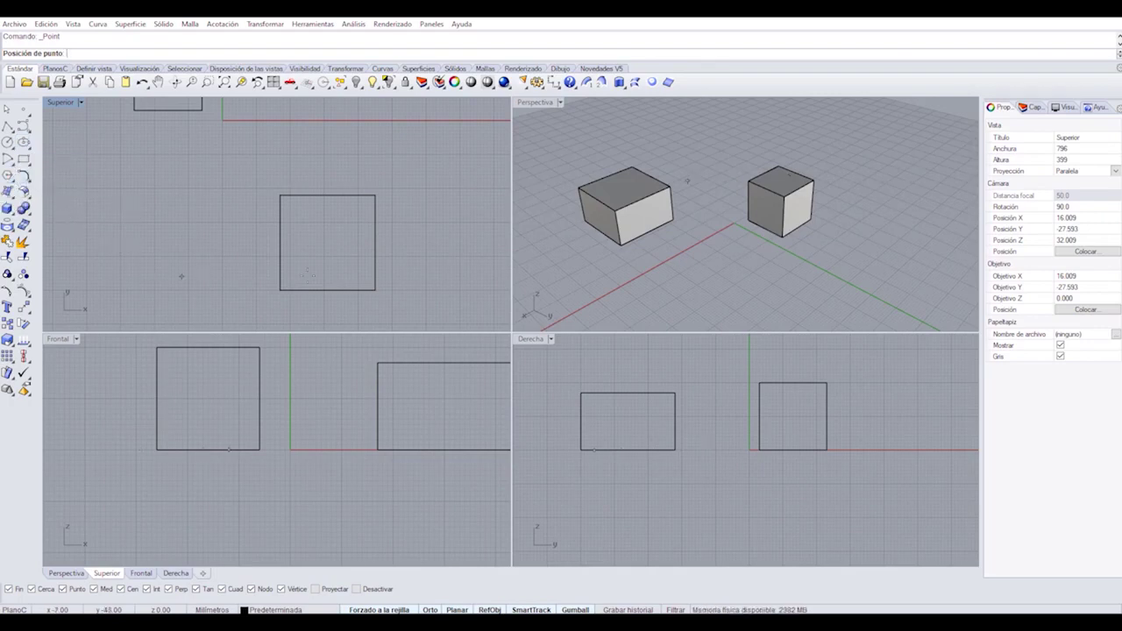
left_click(963, 116)
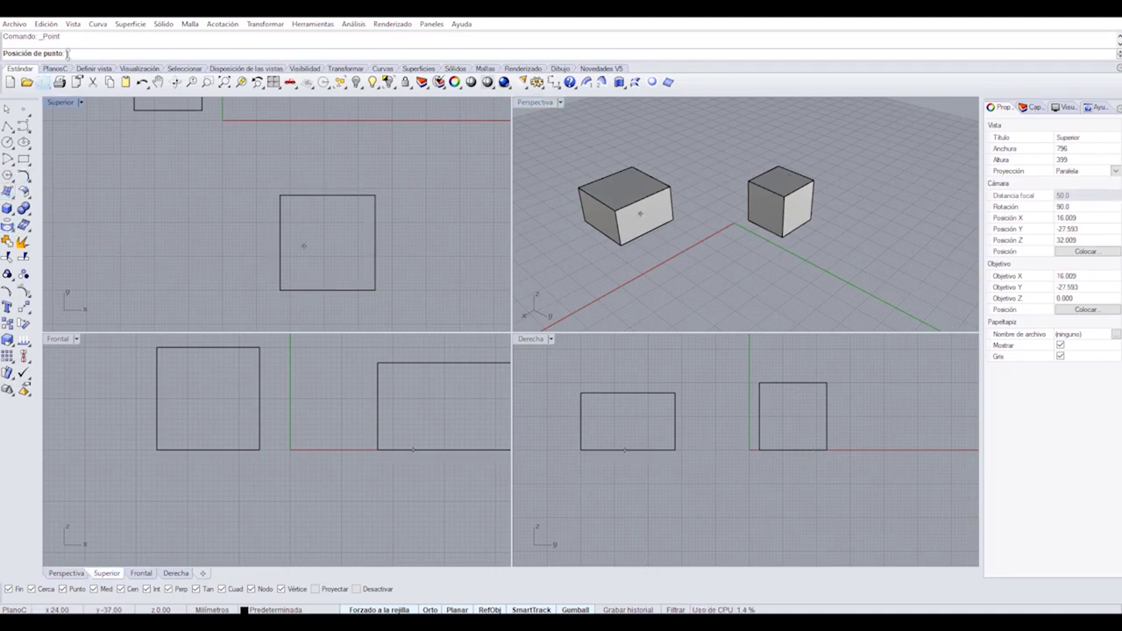
left_click(1037, 107)
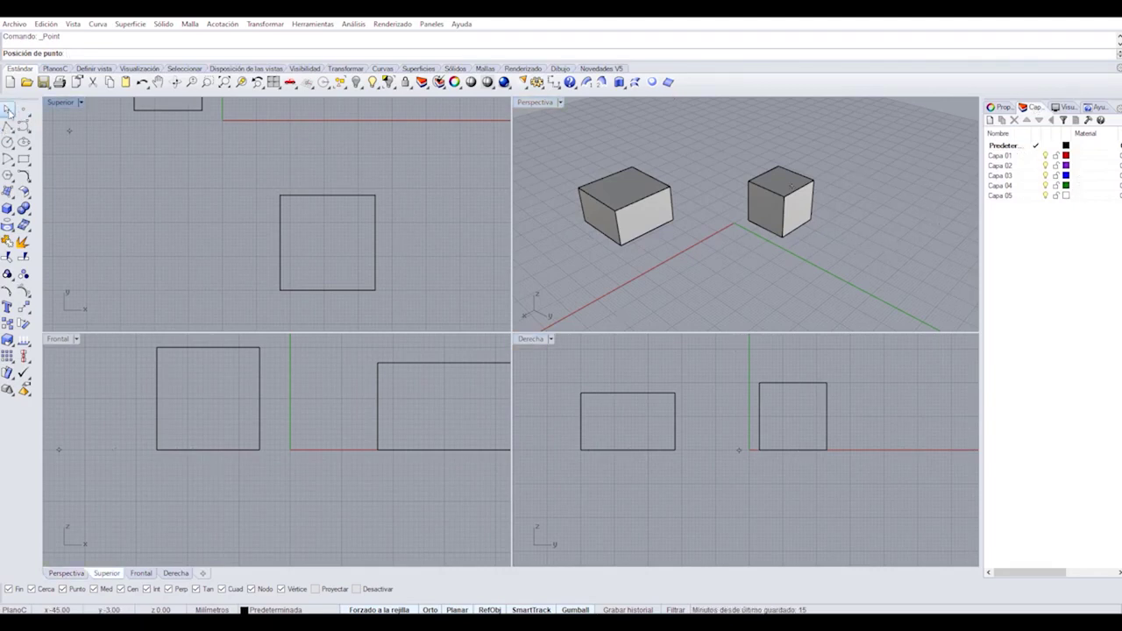
left_click(7, 110)
Create a solid sphere centred near the origin, in front of the two boxes, in the Perspectiva viewport.
left_click(7, 210)
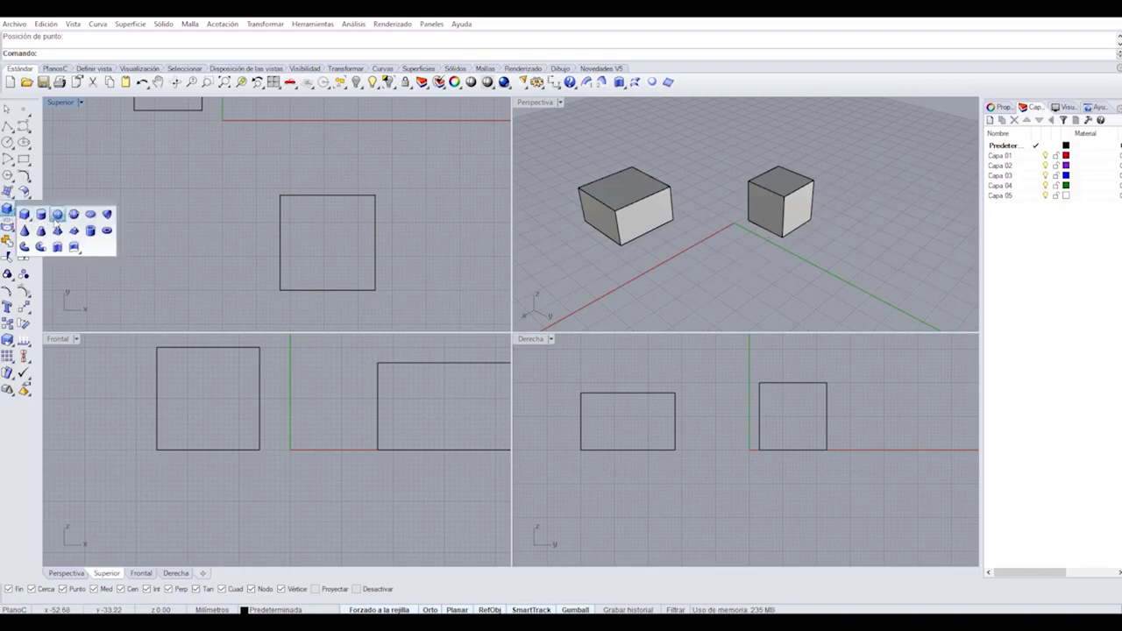
left_click(55, 222)
left_click(720, 239)
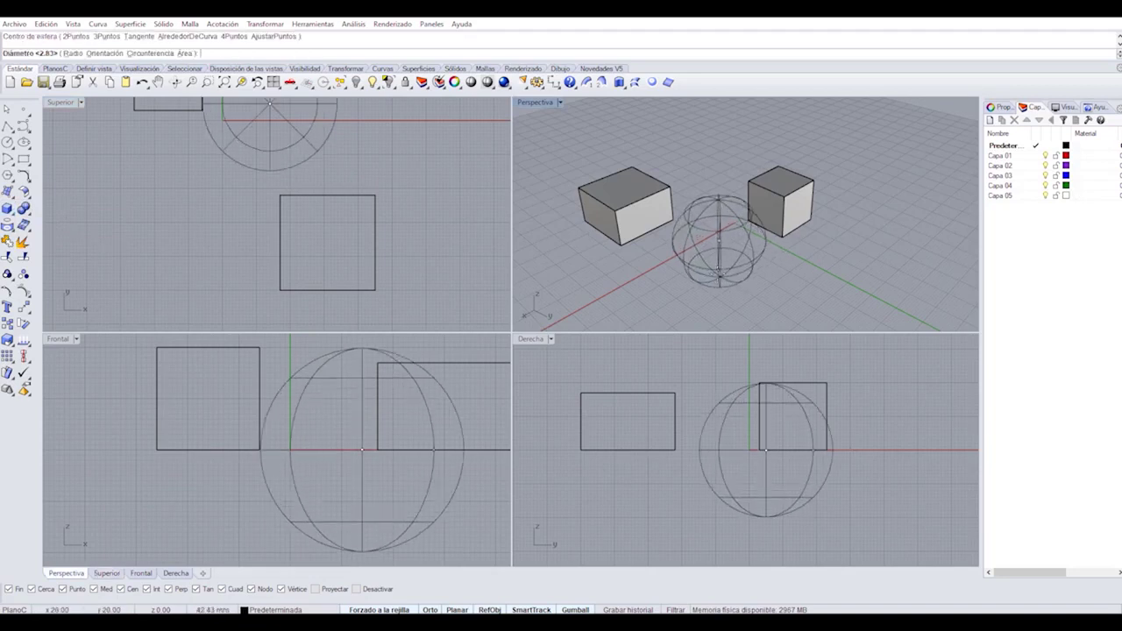
left_click(659, 222)
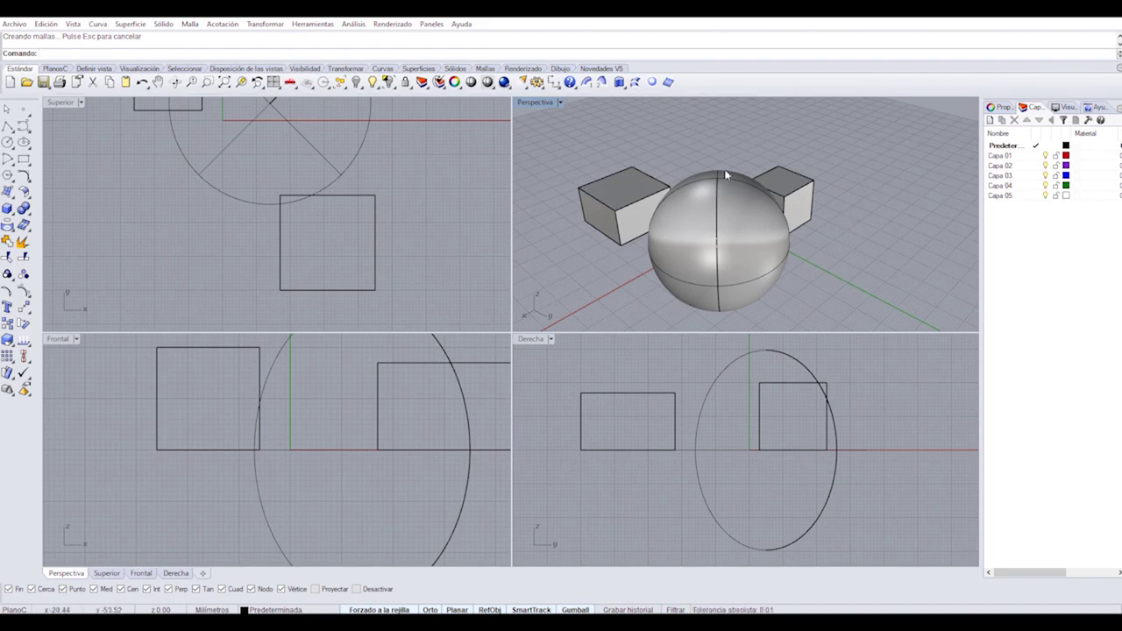
scroll(797, 214, "down", 4)
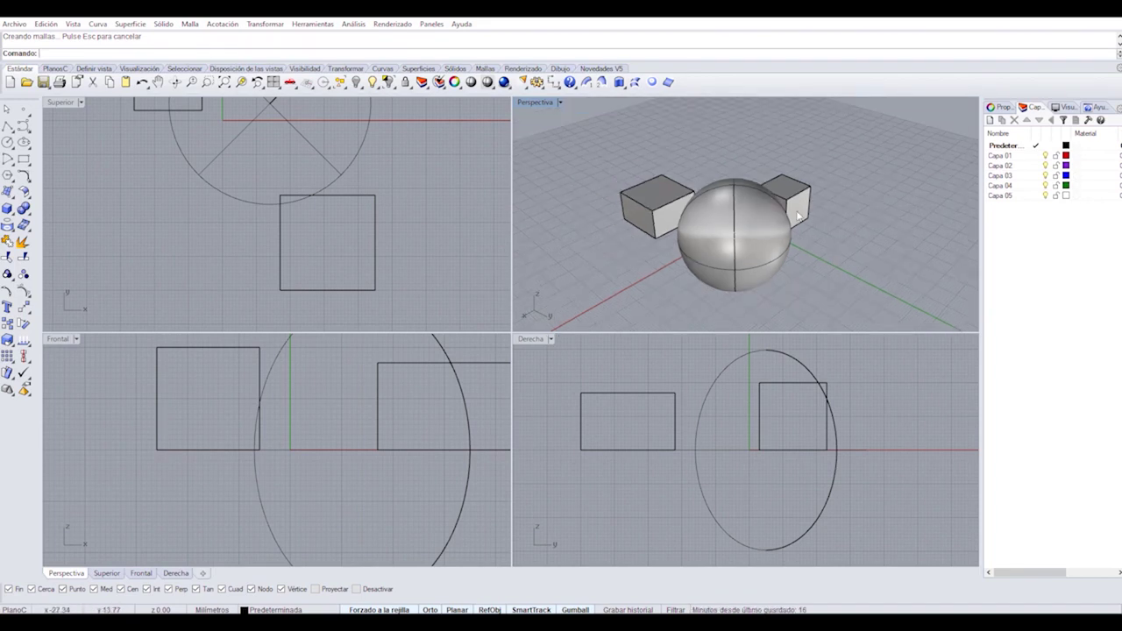
scroll(797, 214, "up", 2)
right_click_drag(843, 269, 889, 213)
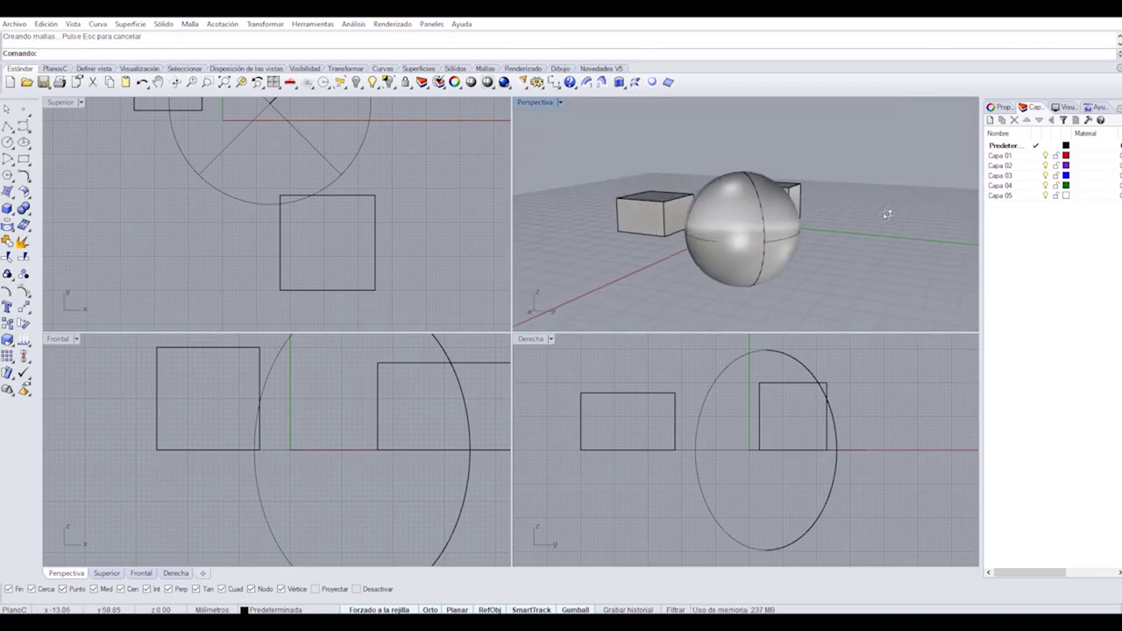
Move the 20 mm cube along the X axis away from the sphere using its gumball.
left_click(739, 229)
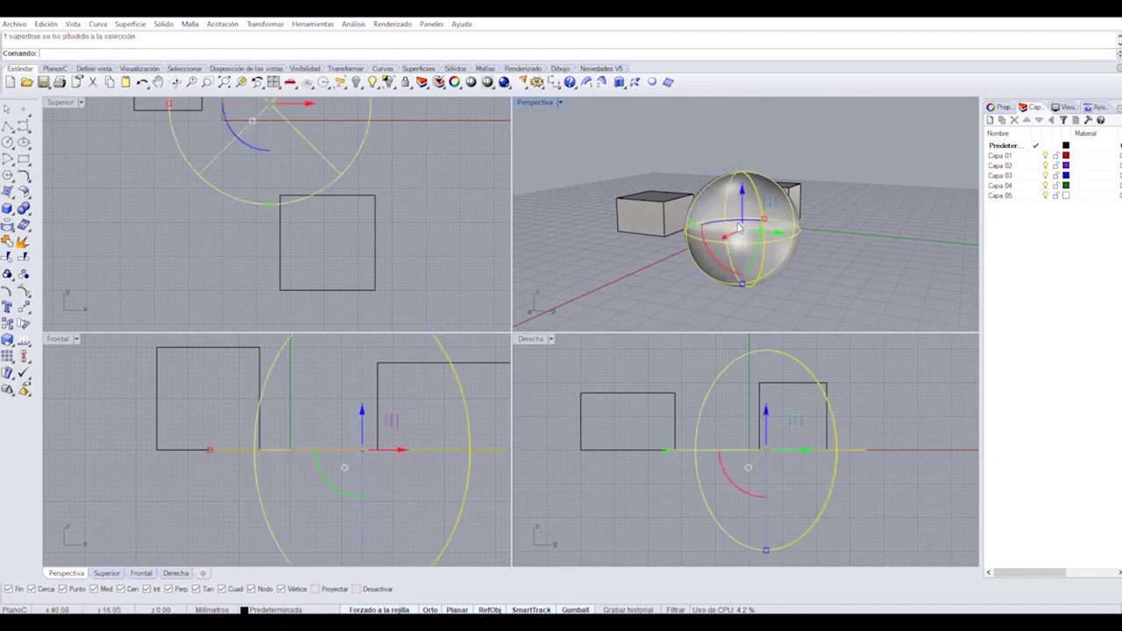
scroll(761, 215, "up", 2)
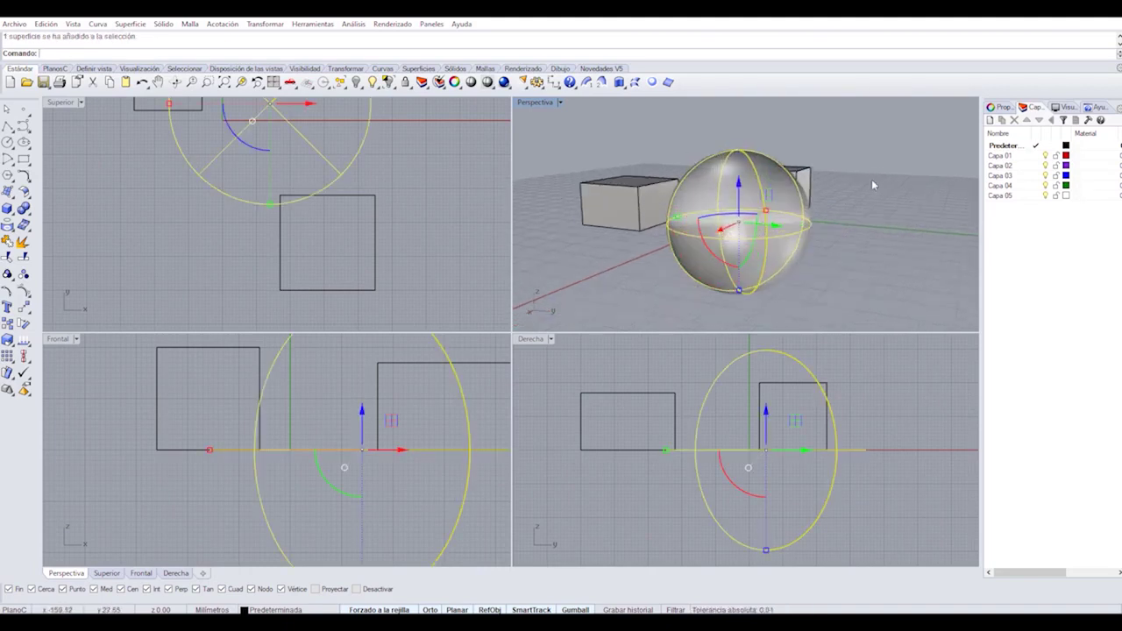
right_click_drag(873, 185, 796, 203)
left_click(796, 203)
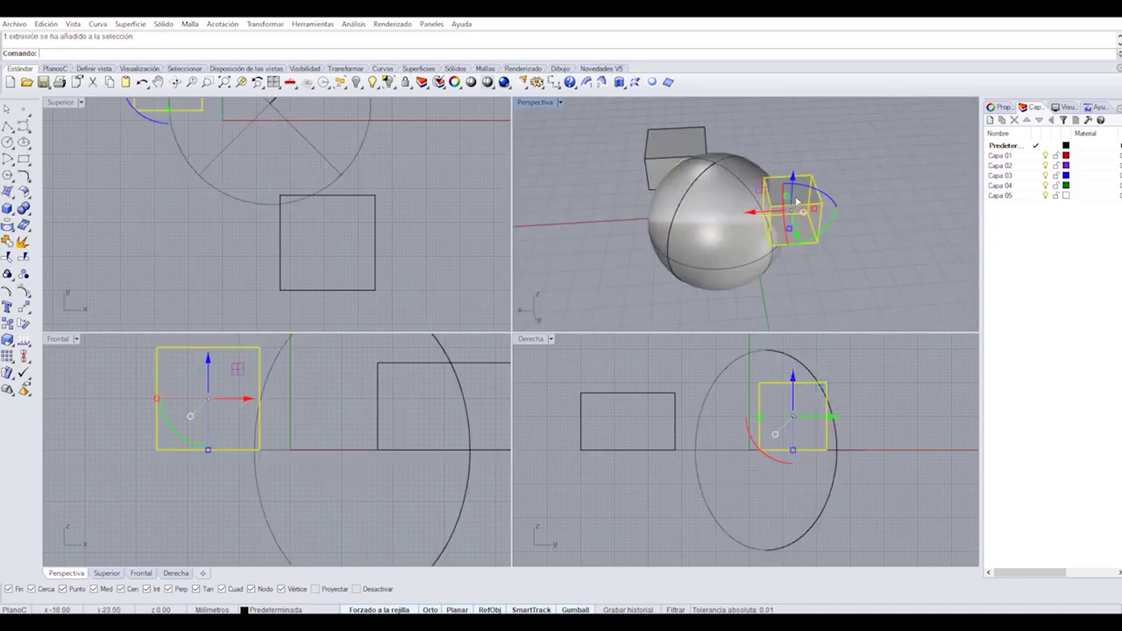
left_click_drag(766, 213, 864, 209)
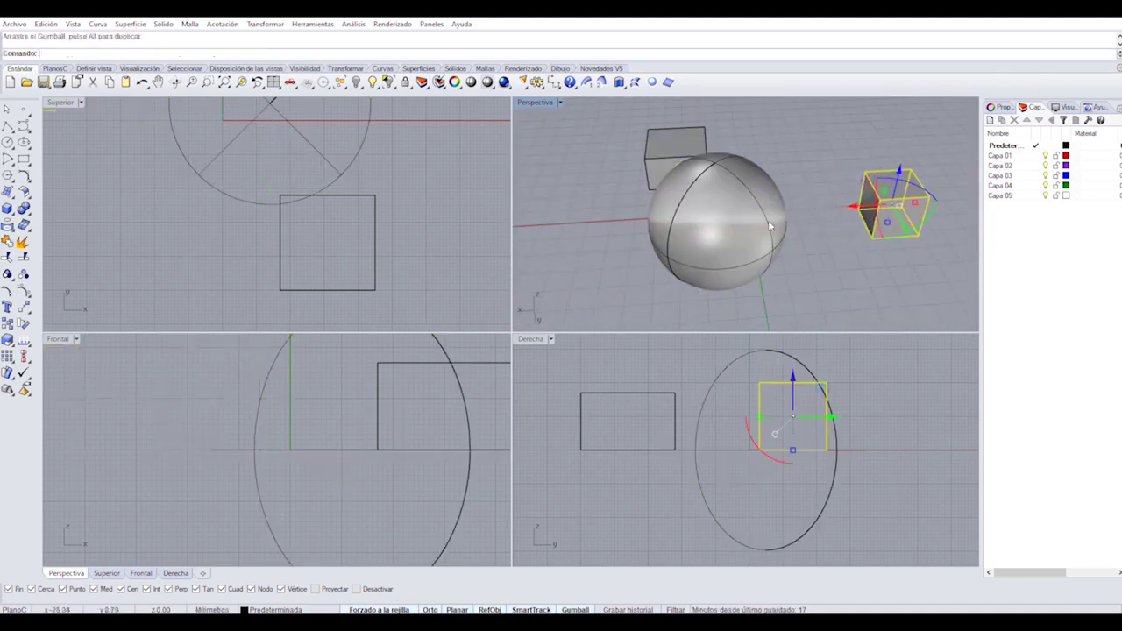
Move the larger box along the Y axis away from the sphere using its gumball.
mouse_move(659, 212)
right_mouse_down()
mouse_move(640, 210)
mouse_move(665, 209)
right_mouse_up()
left_click(619, 207)
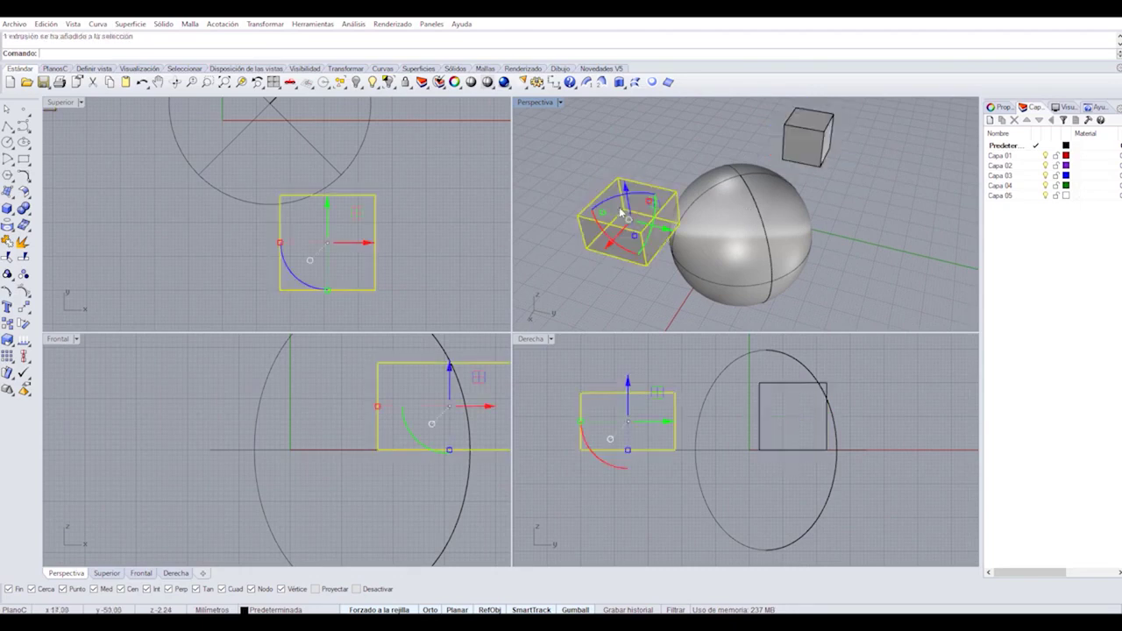
left_click_drag(660, 231, 583, 195)
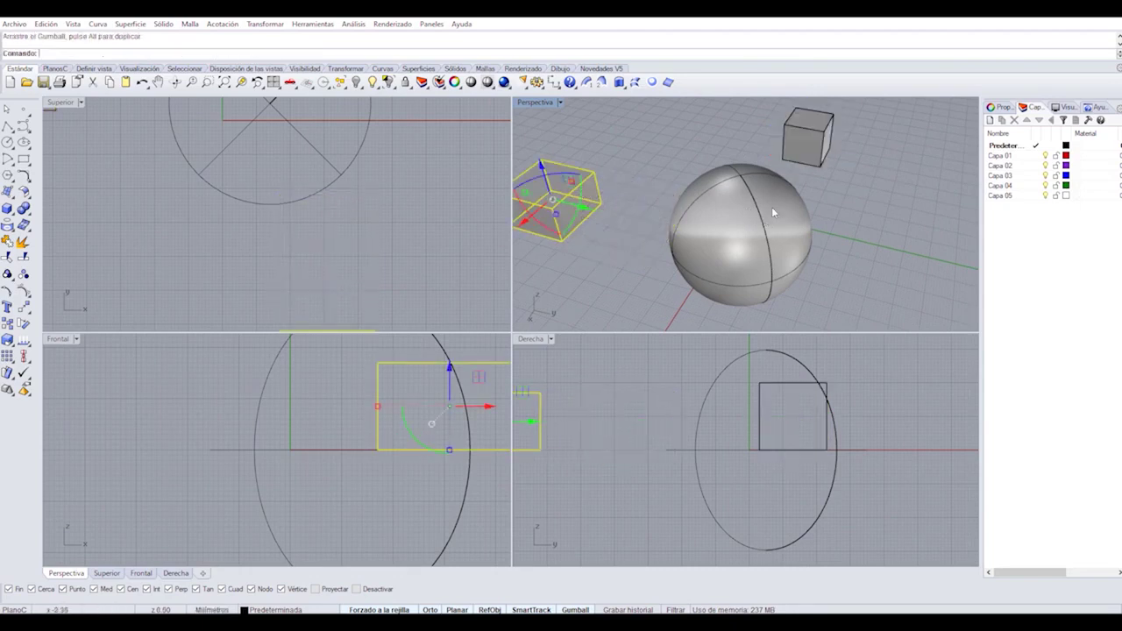
right_click_drag(774, 212, 633, 159)
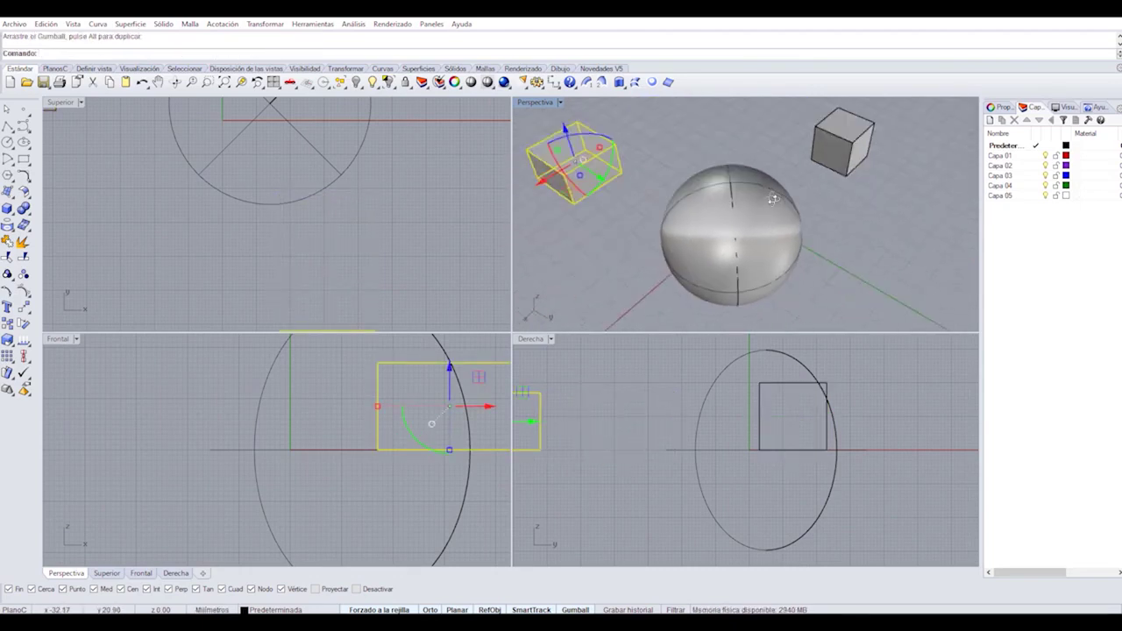
middle_click(631, 153)
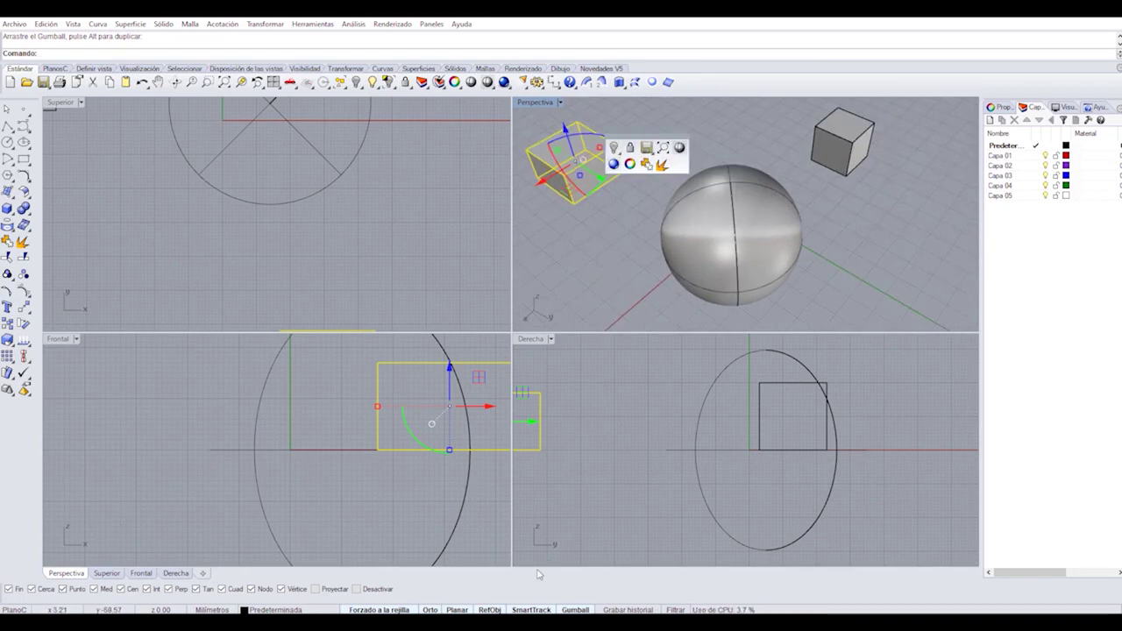
Toggle the Gumball off and on, and freely reposition the larger box on the construction plane, clear of the sphere.
left_click(579, 611)
left_click(582, 611)
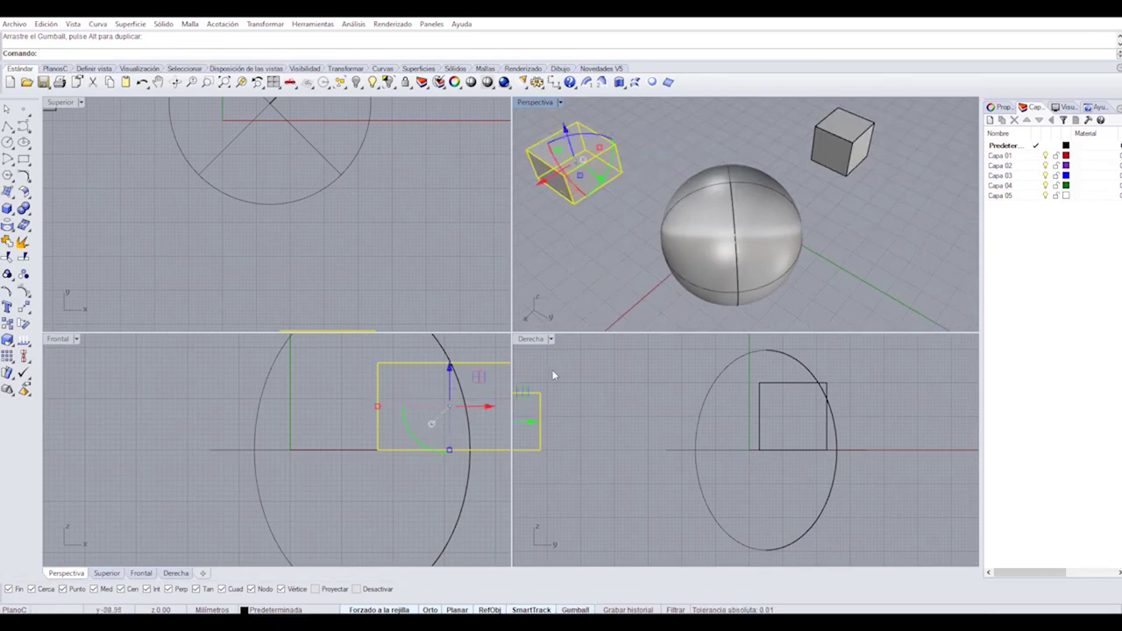
left_click_drag(598, 178, 605, 217)
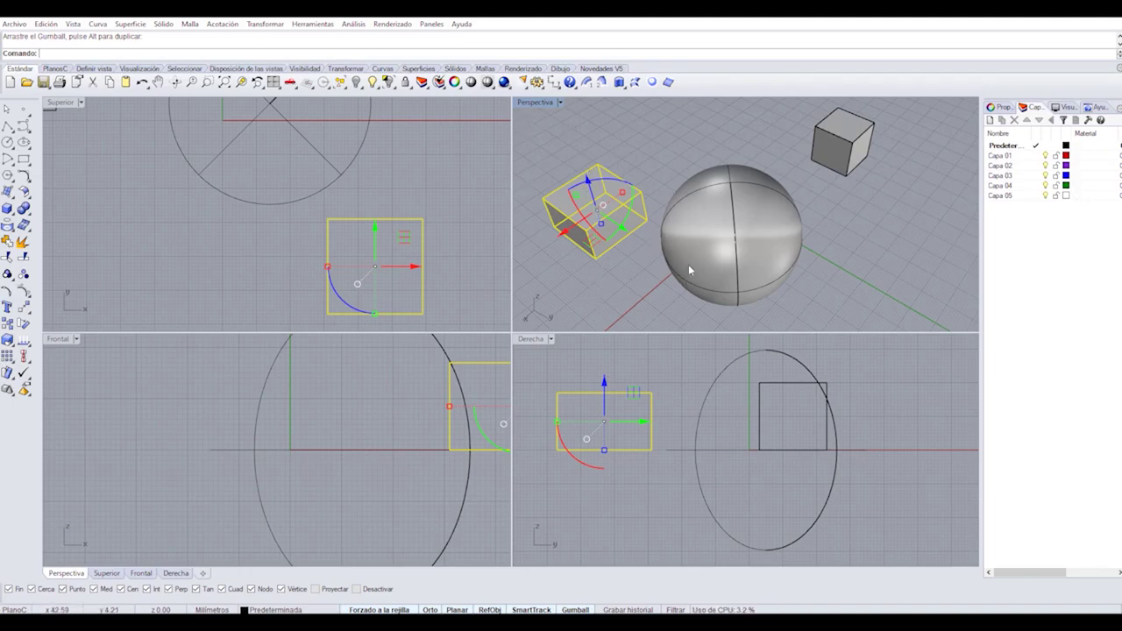
right_click_drag(654, 279, 802, 220)
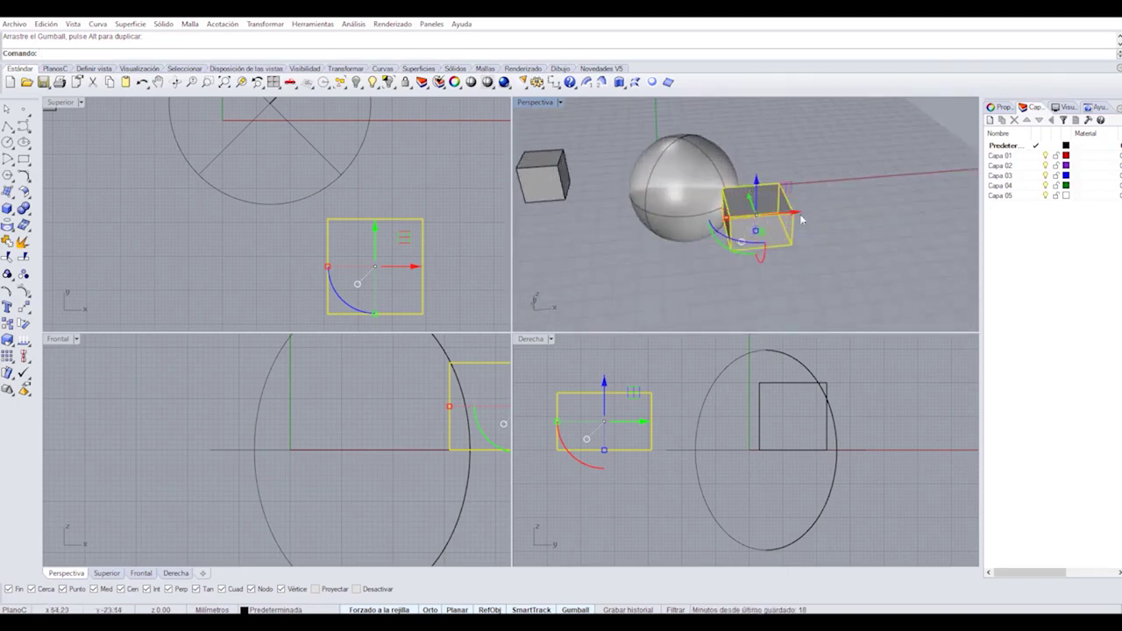
left_click_drag(778, 218, 792, 238)
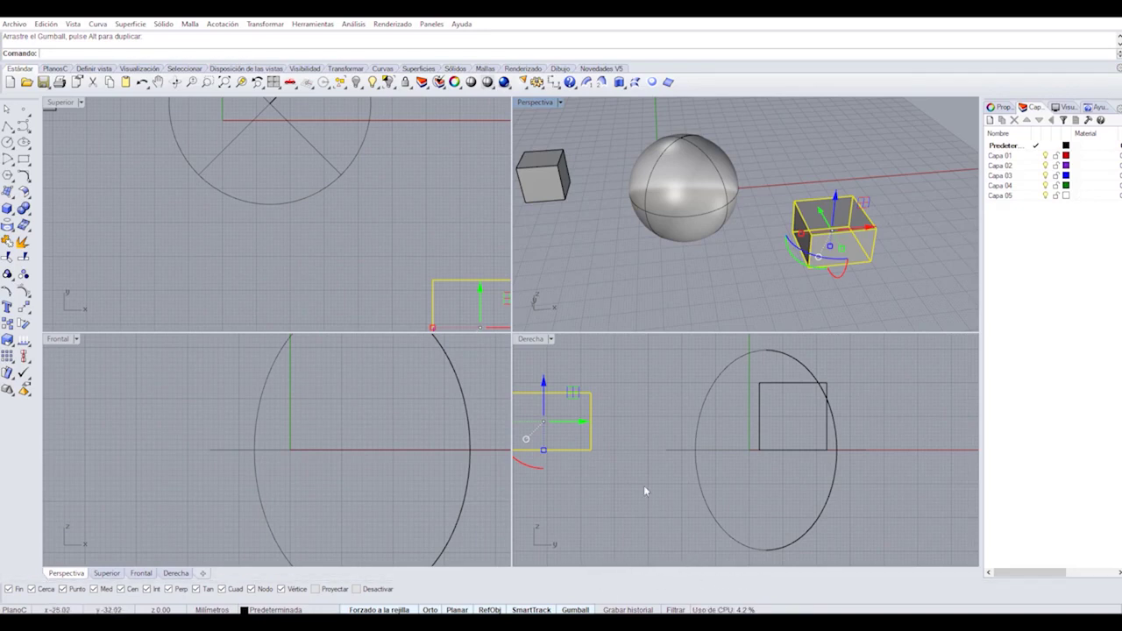
right_click_drag(597, 202, 820, 228)
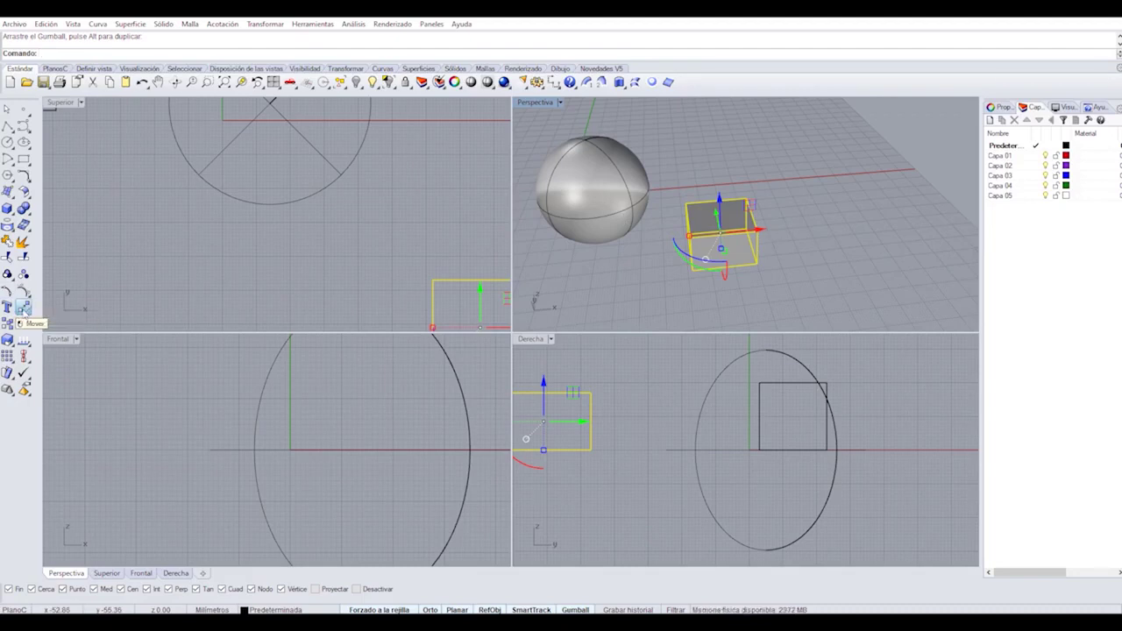
Try to move the larger box 50 mm along the X axis from its bottom corner with the Move command.
left_click(24, 308)
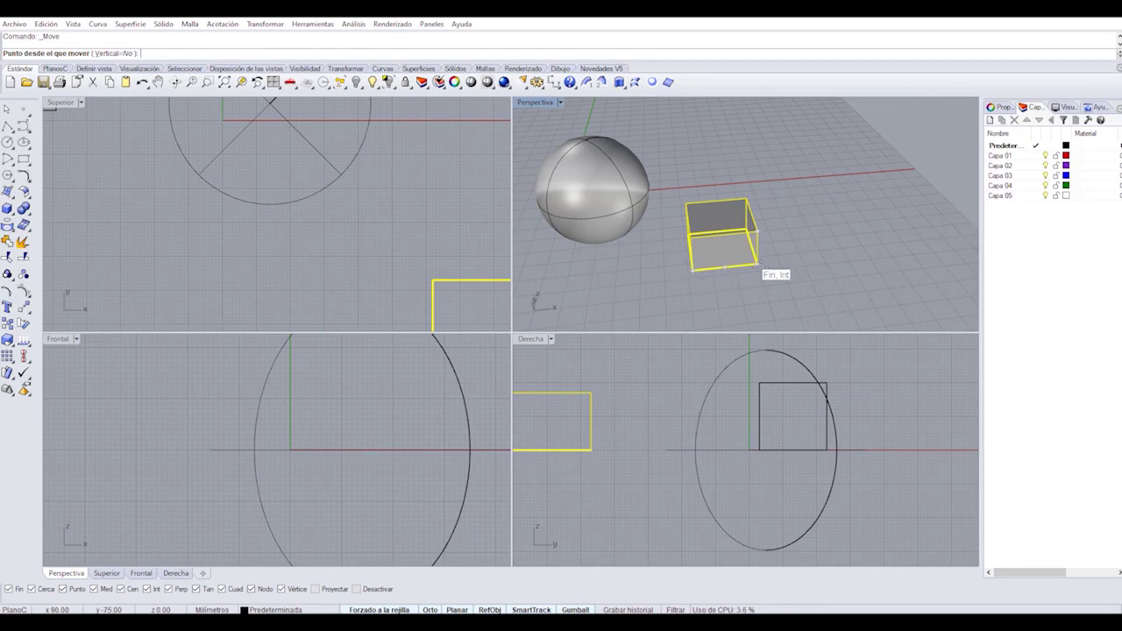
left_click(758, 264)
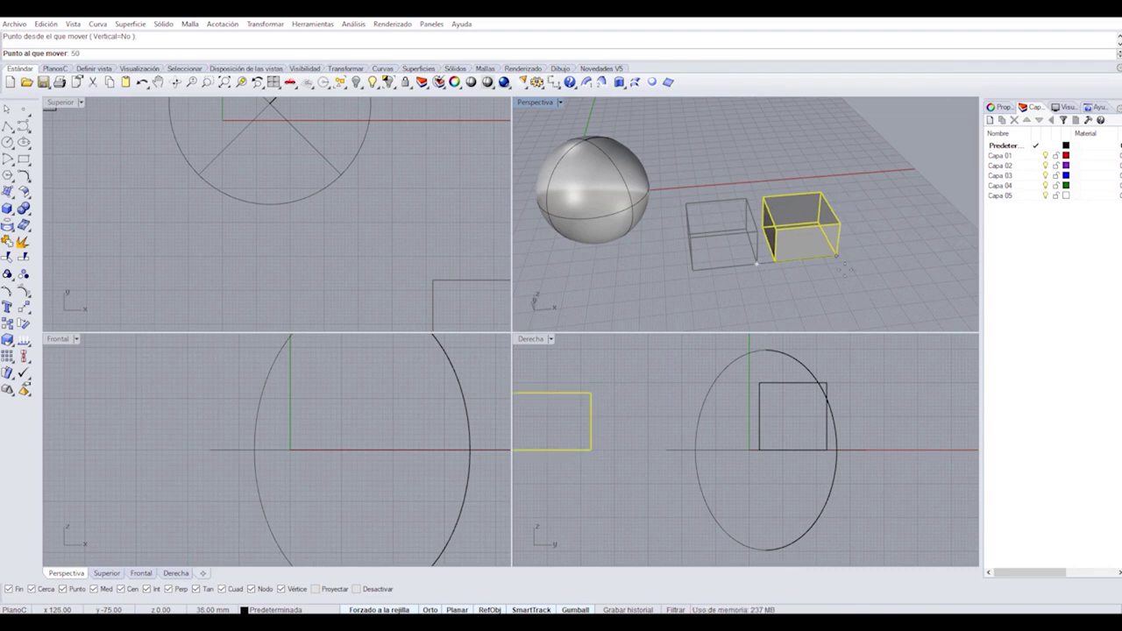
key("Return")
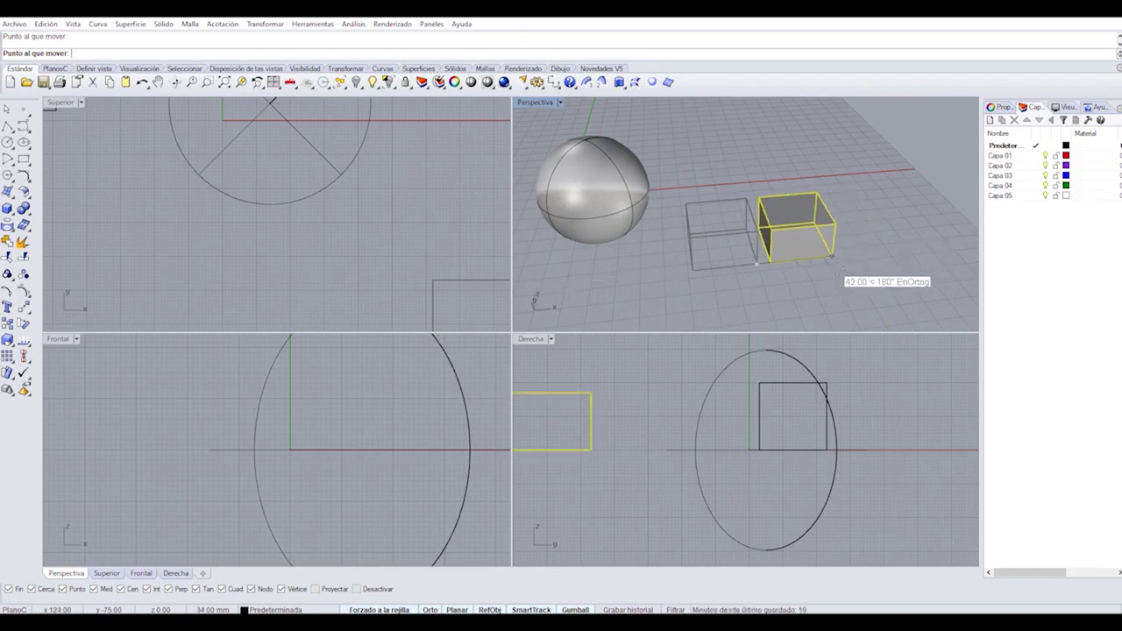
key("Escape")
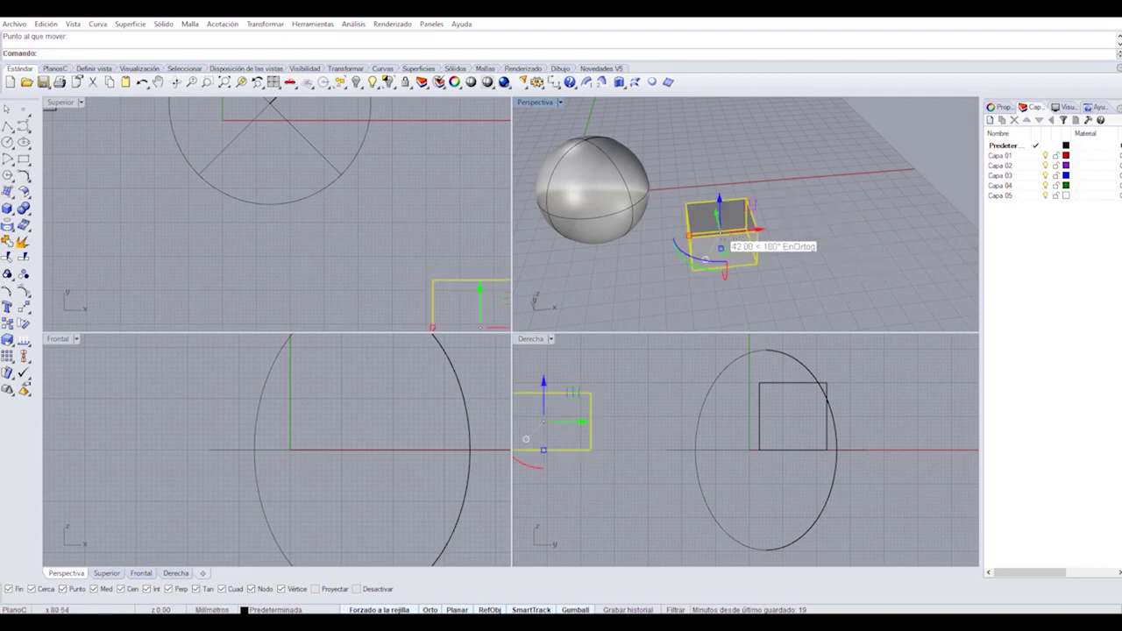
Try moving the larger box about 41 mm along the X axis from its bottom corner, and undo the move.
right_click(727, 235)
left_click(756, 262)
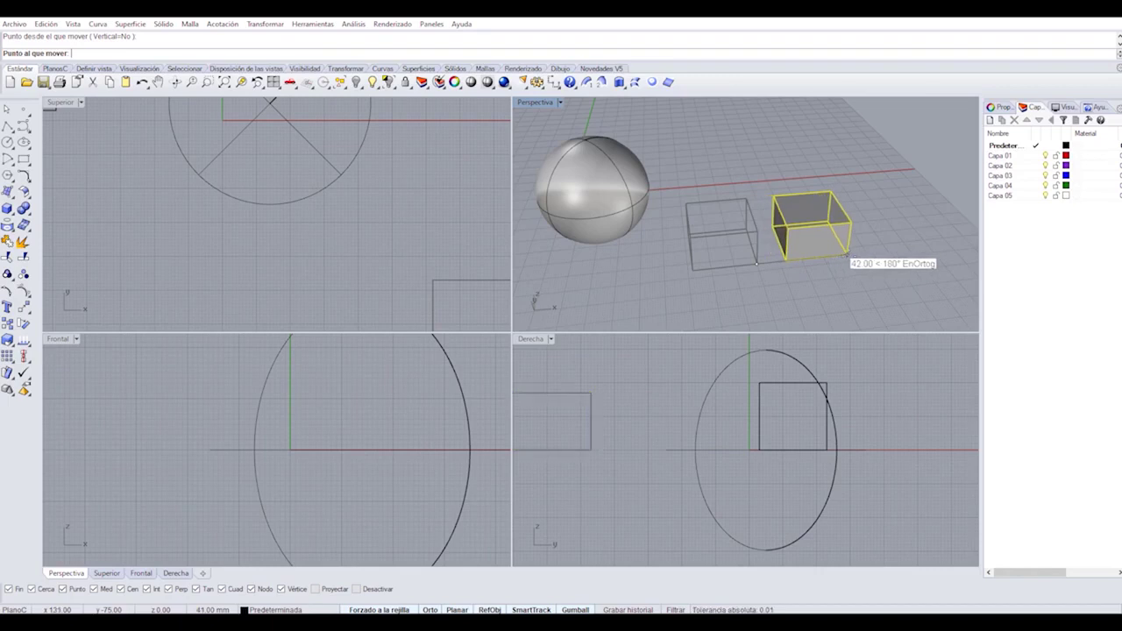
left_click(847, 256)
right_click(675, 272)
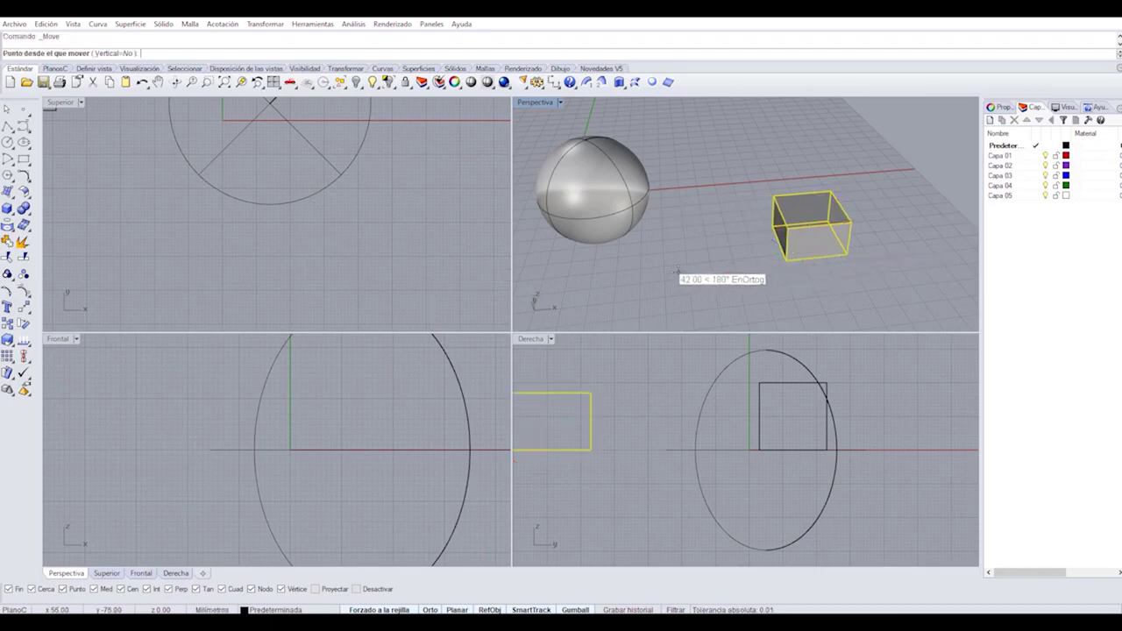
left_click(803, 253)
left_click(712, 266)
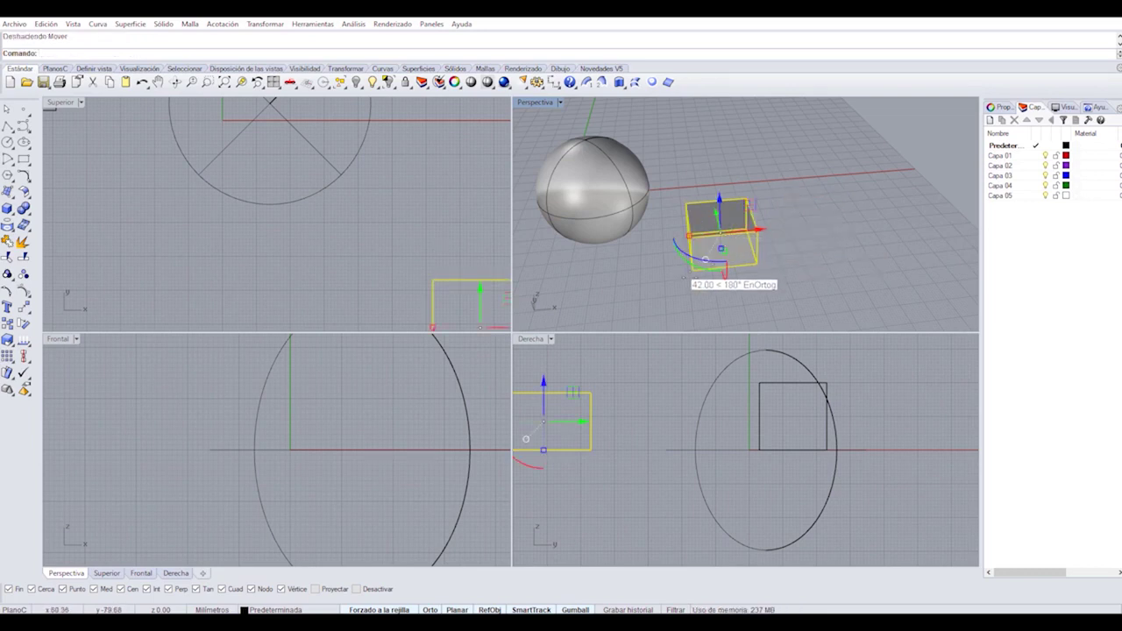
Move the larger box 50 mm along the X axis, using its front bottom corner as the base point.
right_click(689, 273)
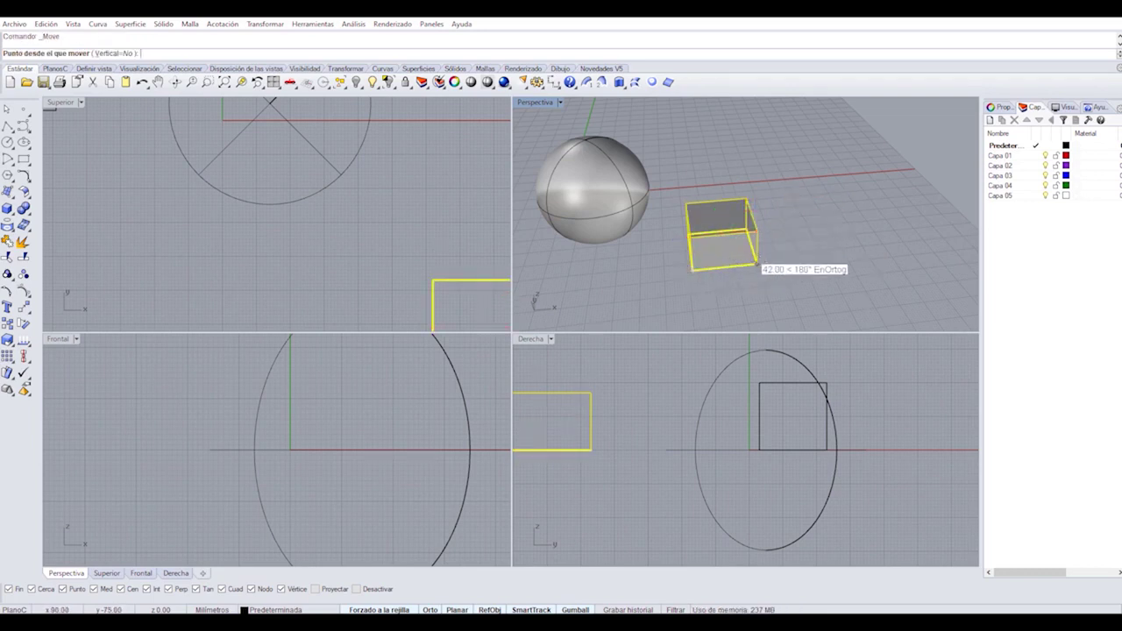
left_click(692, 269)
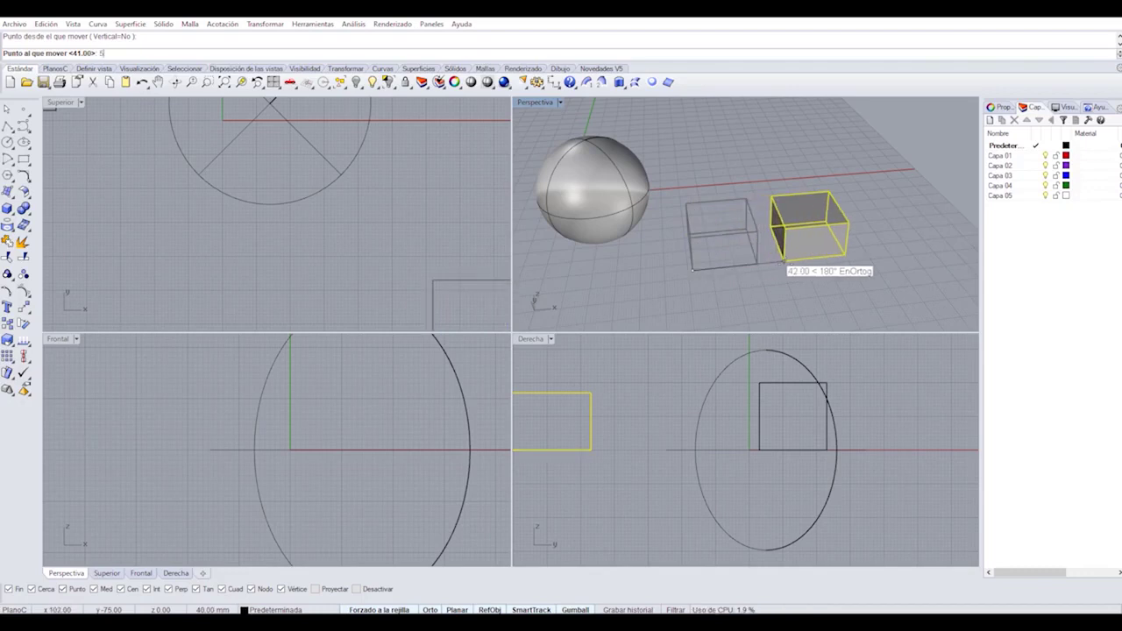
type("50")
key("Return")
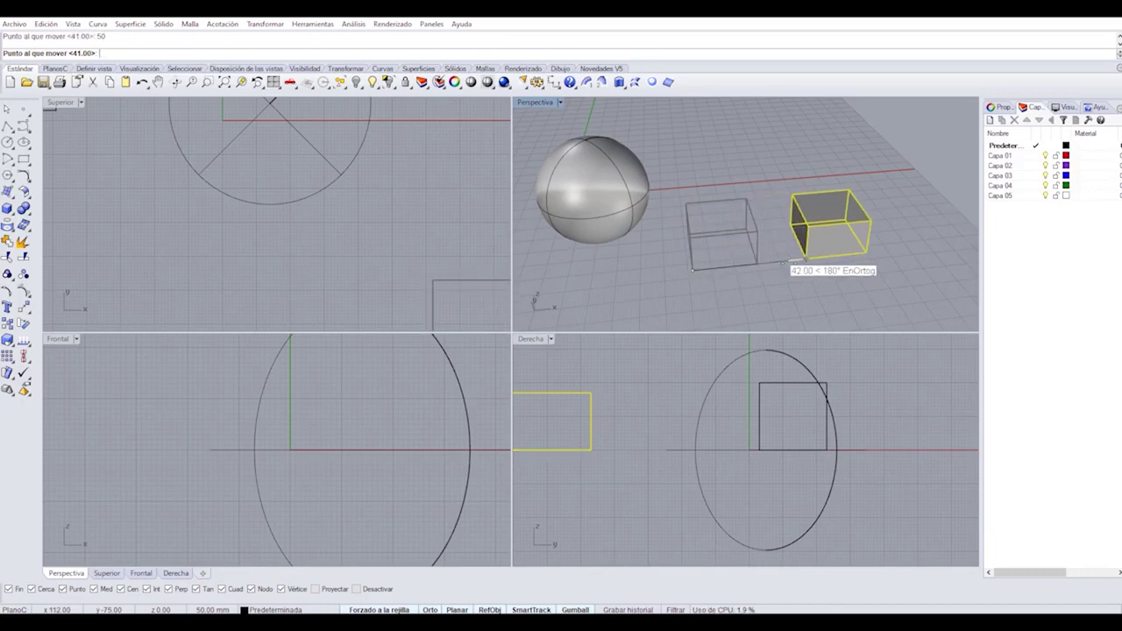
left_click(789, 260)
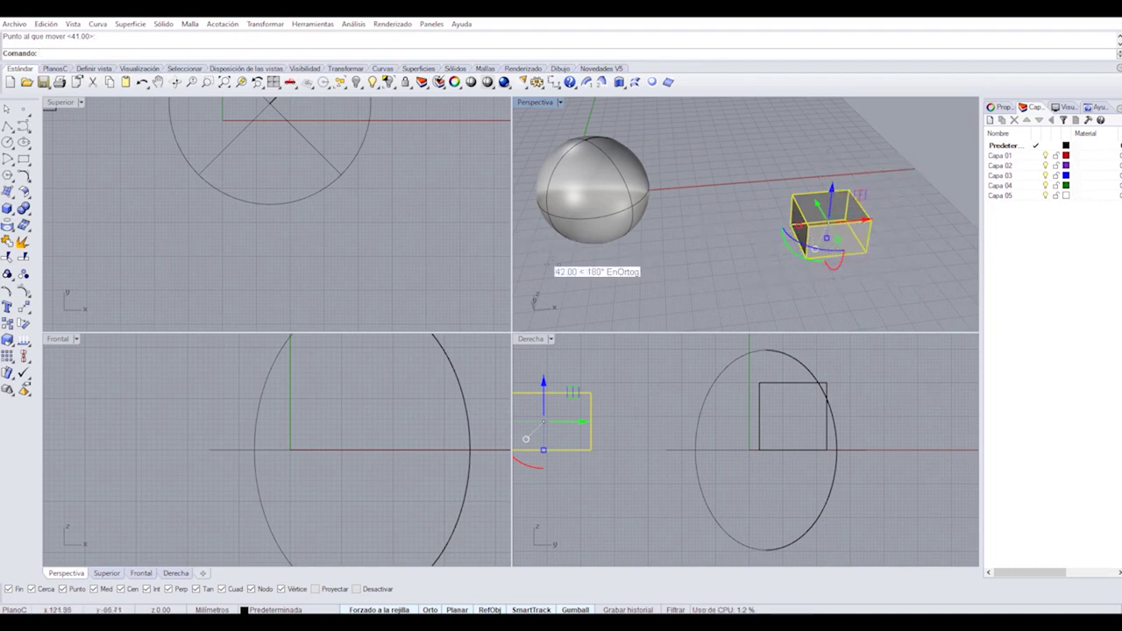
Raise the larger box 35 mm from its bottom corner using the Move command with the Vertical option enabled.
left_click(18, 307)
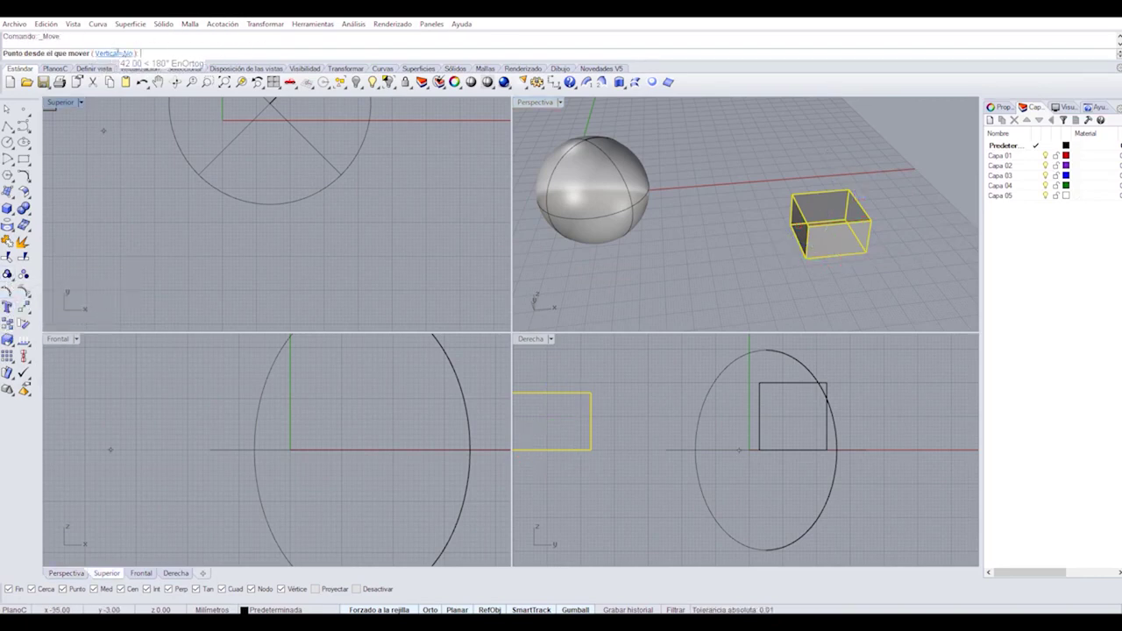
left_click(116, 53)
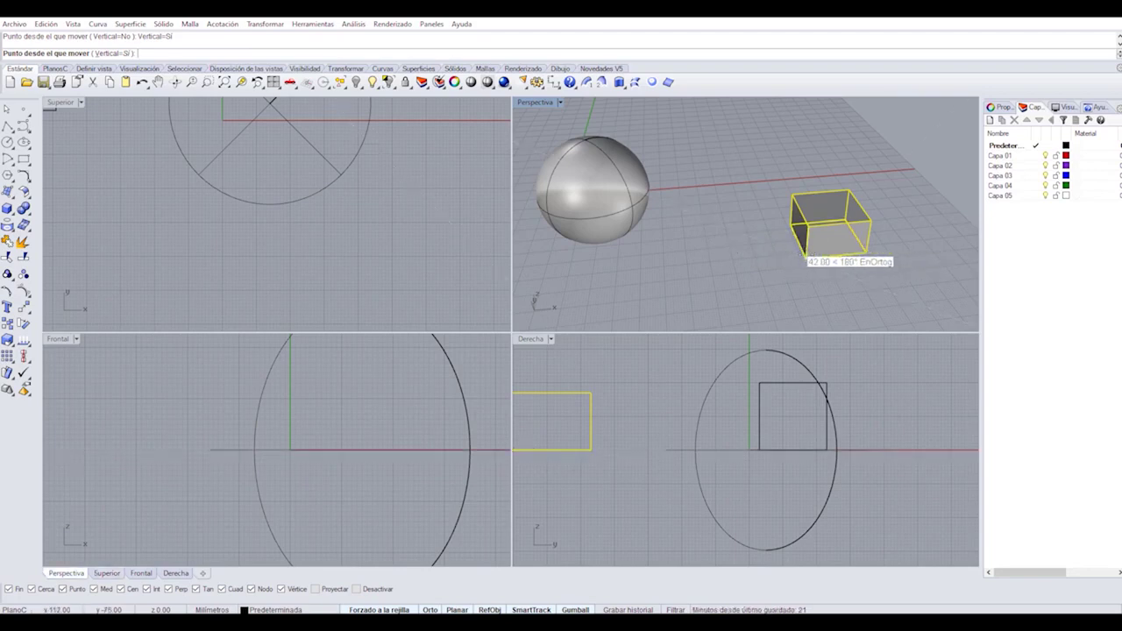
left_click(805, 256)
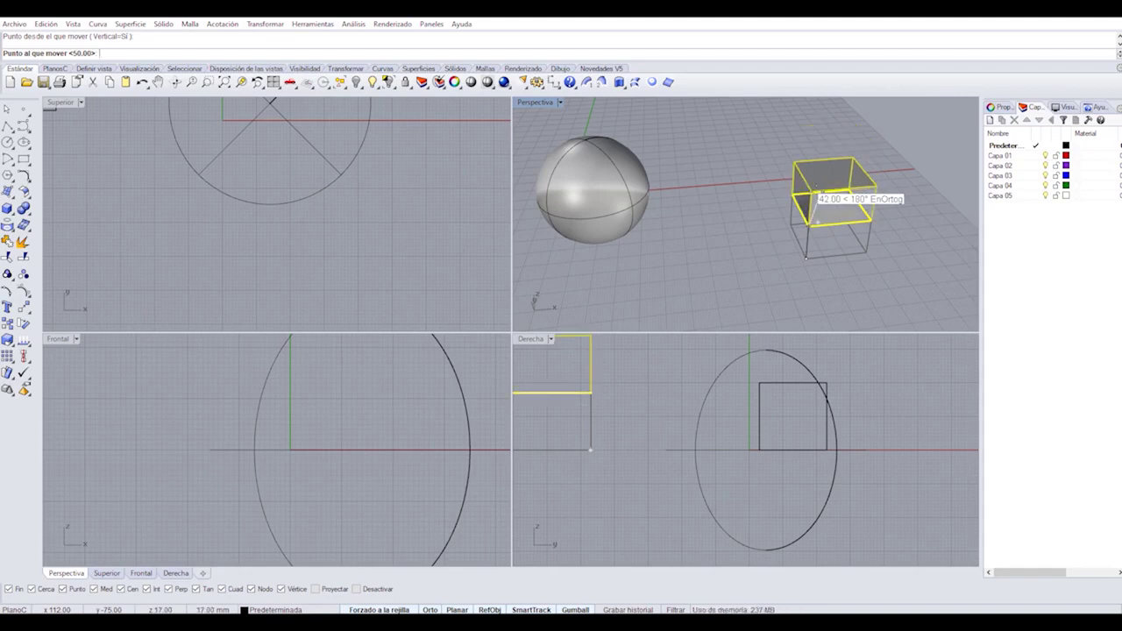
key("Return")
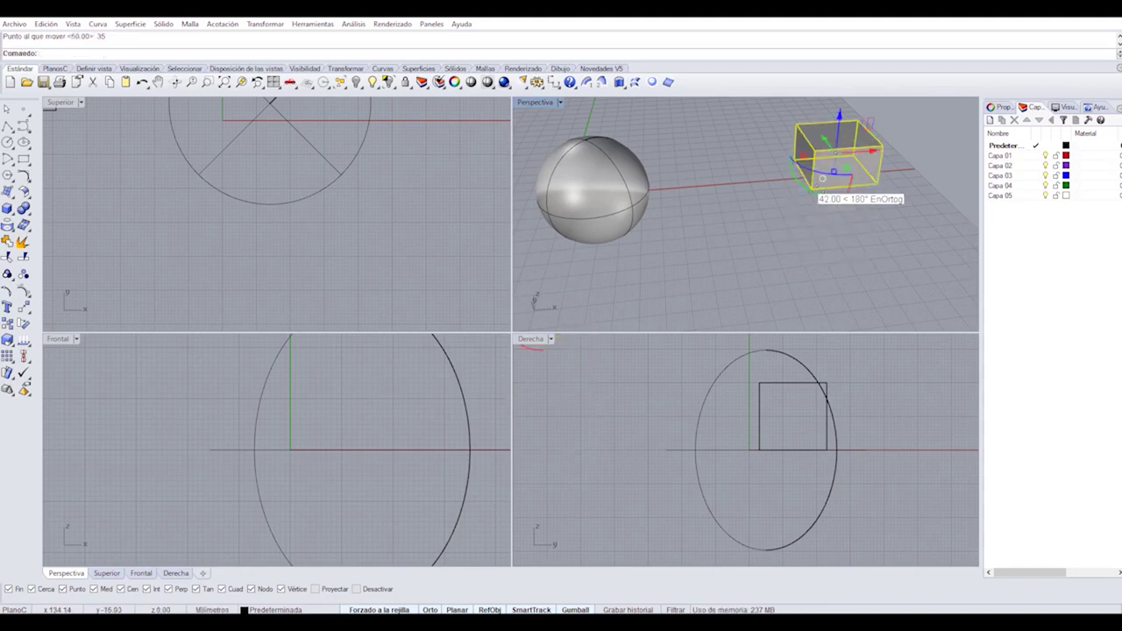
right_click_drag(798, 232, 764, 243)
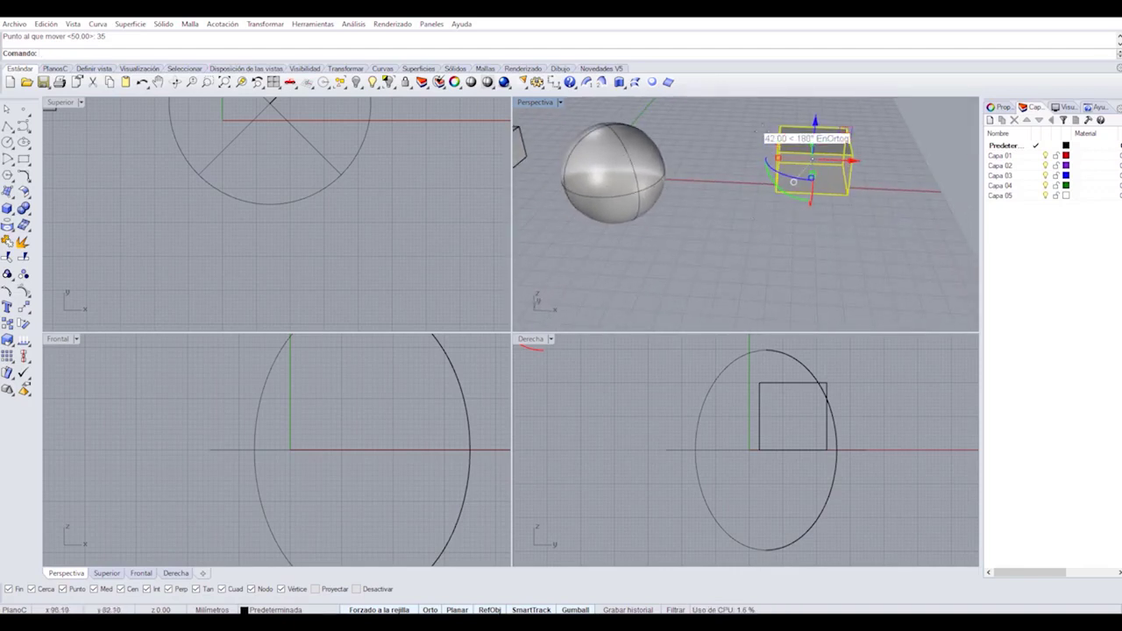
right_click_drag(754, 204, 710, 207)
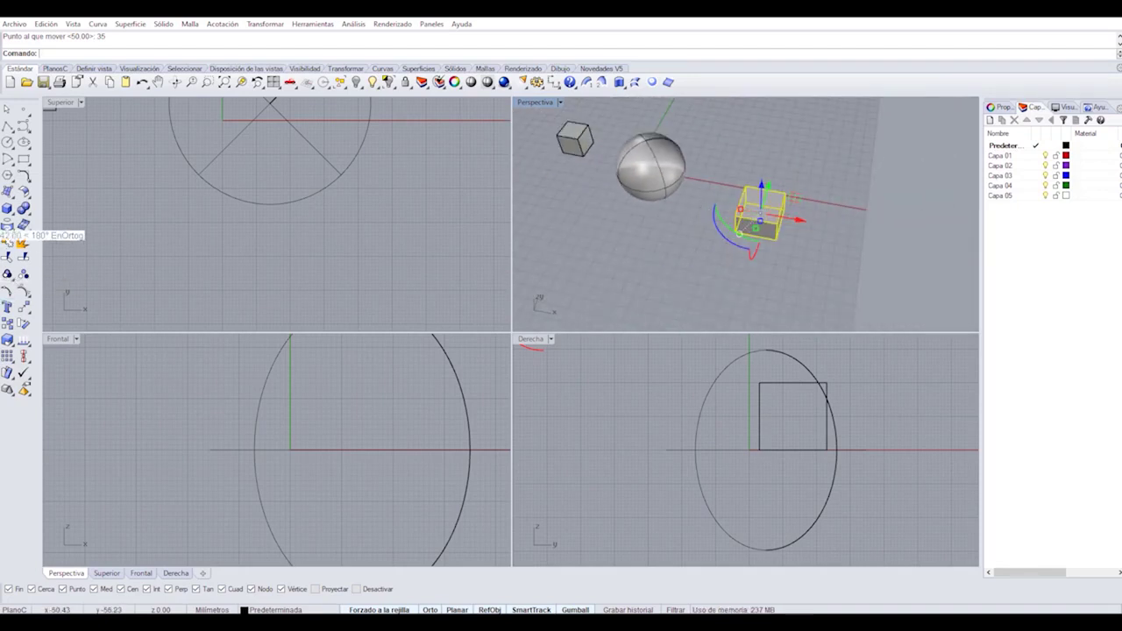
left_click(7, 208)
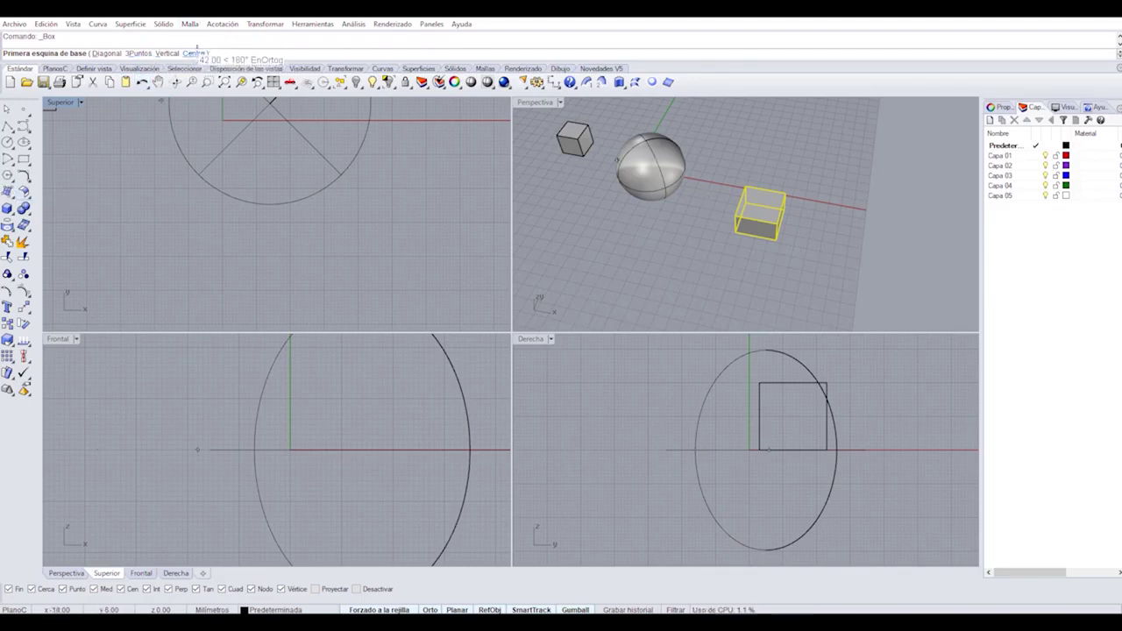
left_click(194, 52)
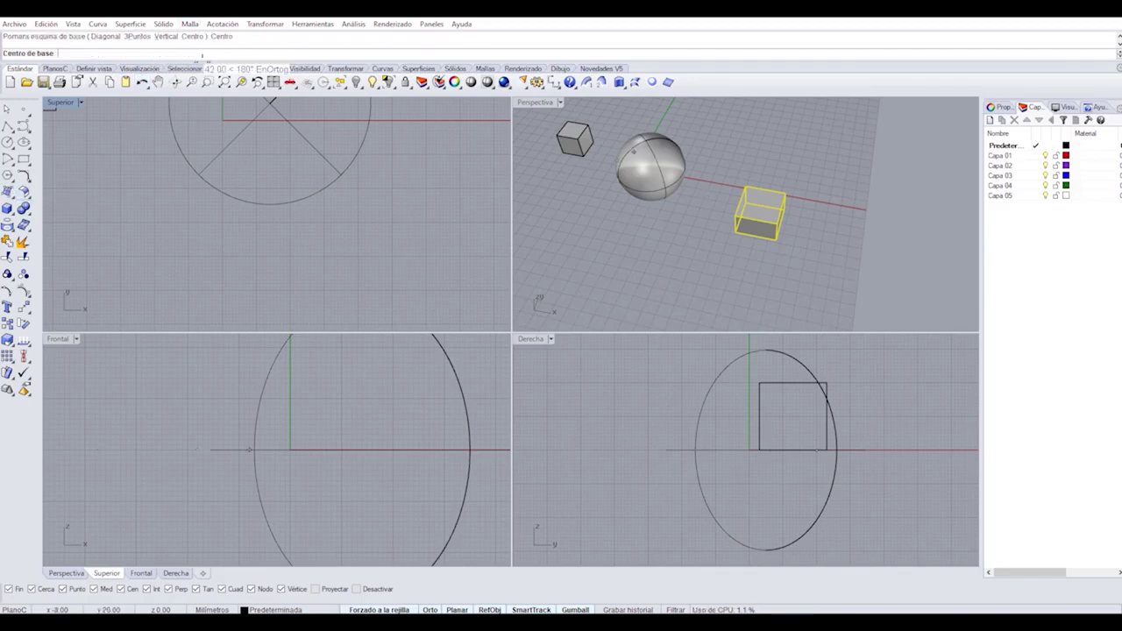
left_click(656, 251)
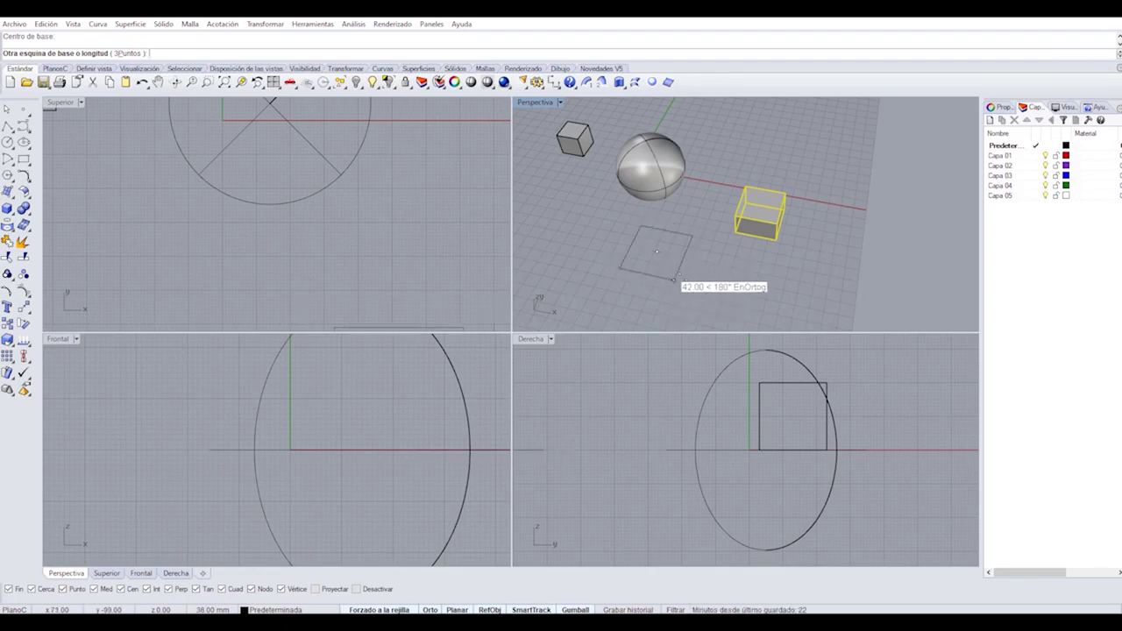
key("Escape")
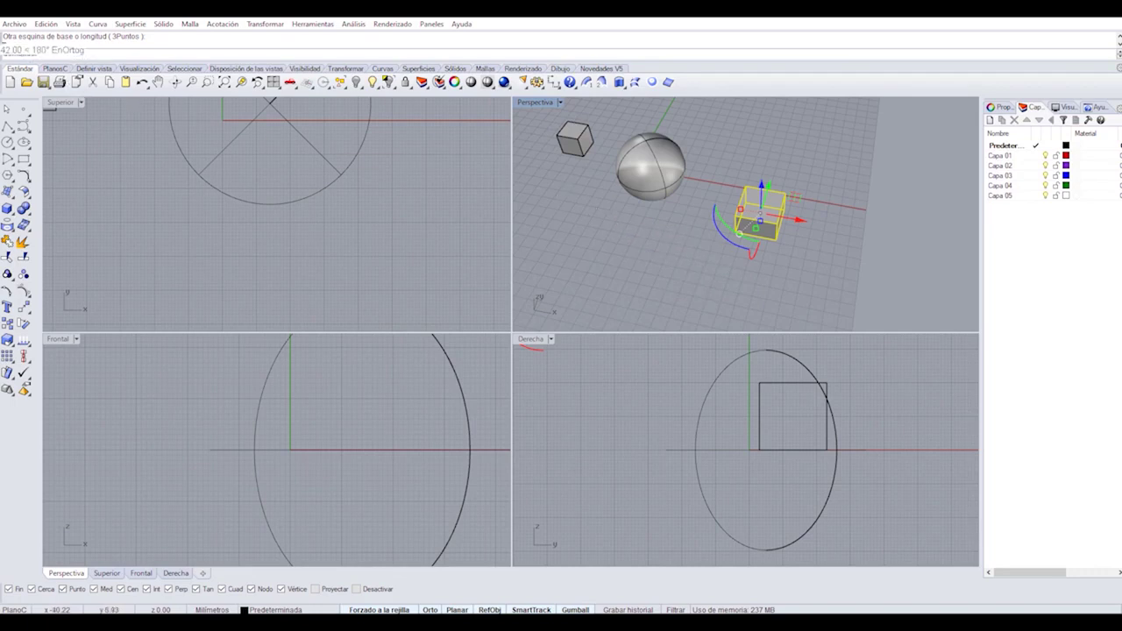
Try to draw a box with the Diagonal option, using a 50 mm base diagonal and a 25 mm height.
left_click(7, 209)
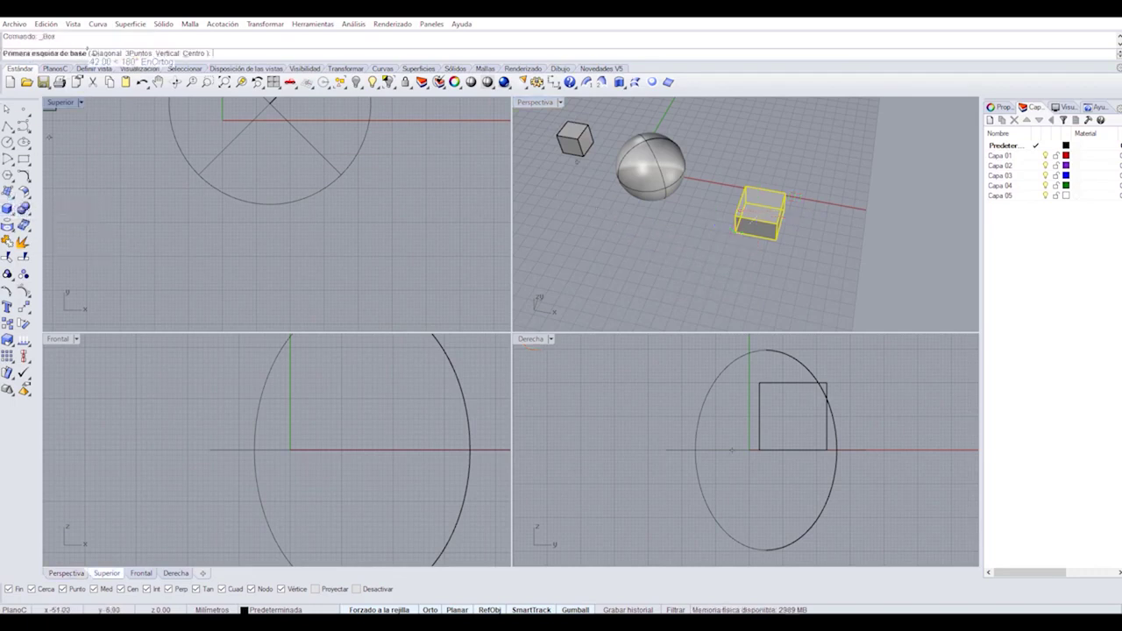
left_click(106, 53)
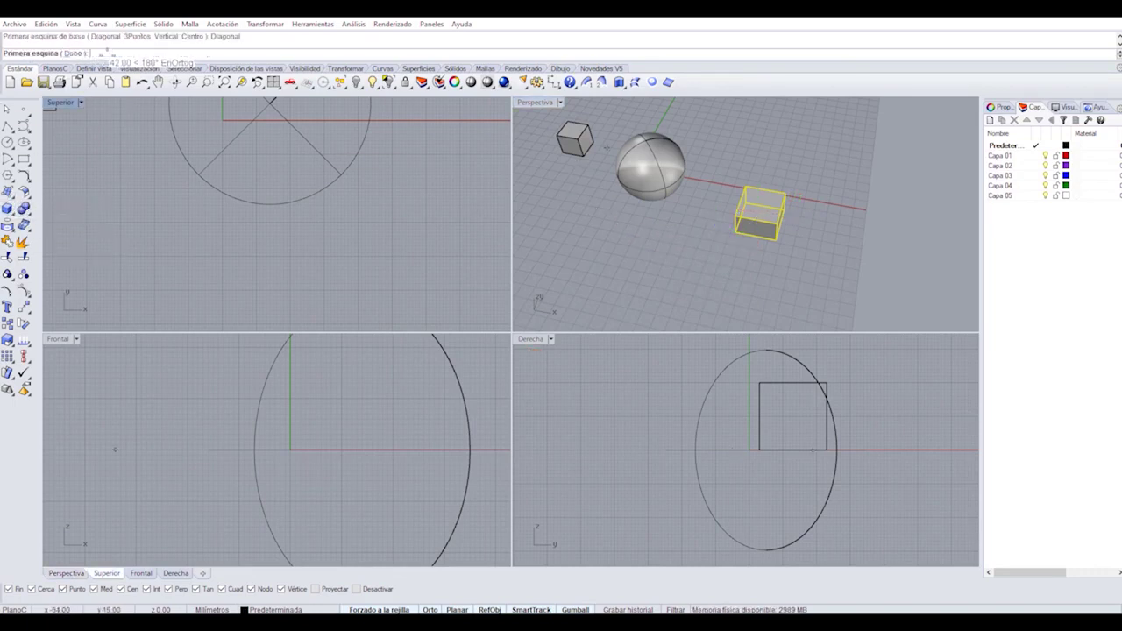
left_click(583, 277)
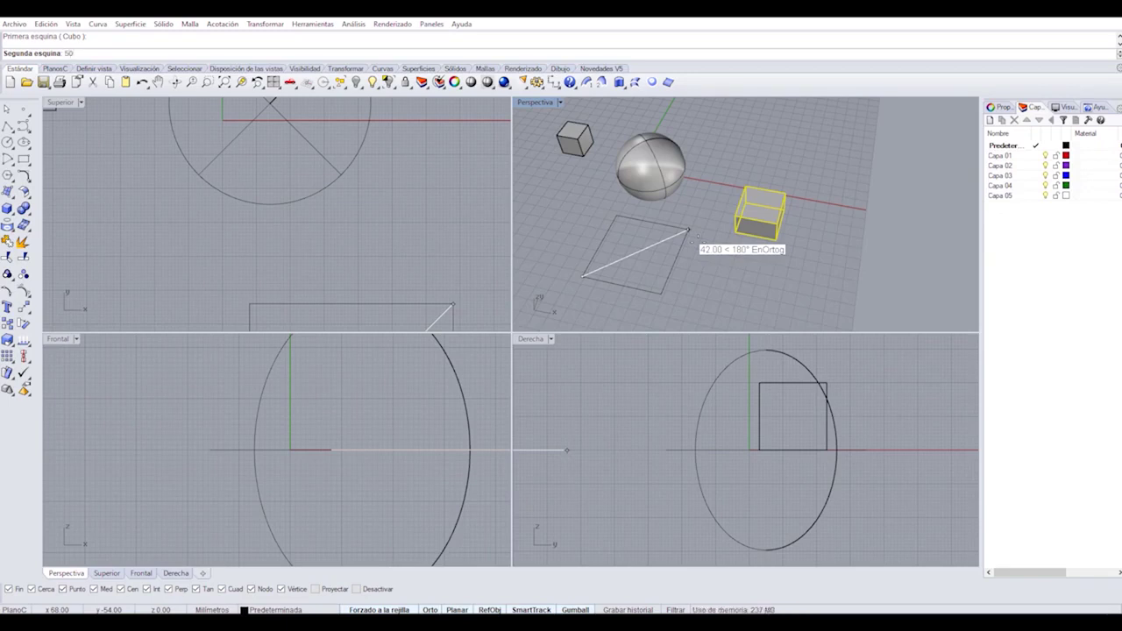
key("Return")
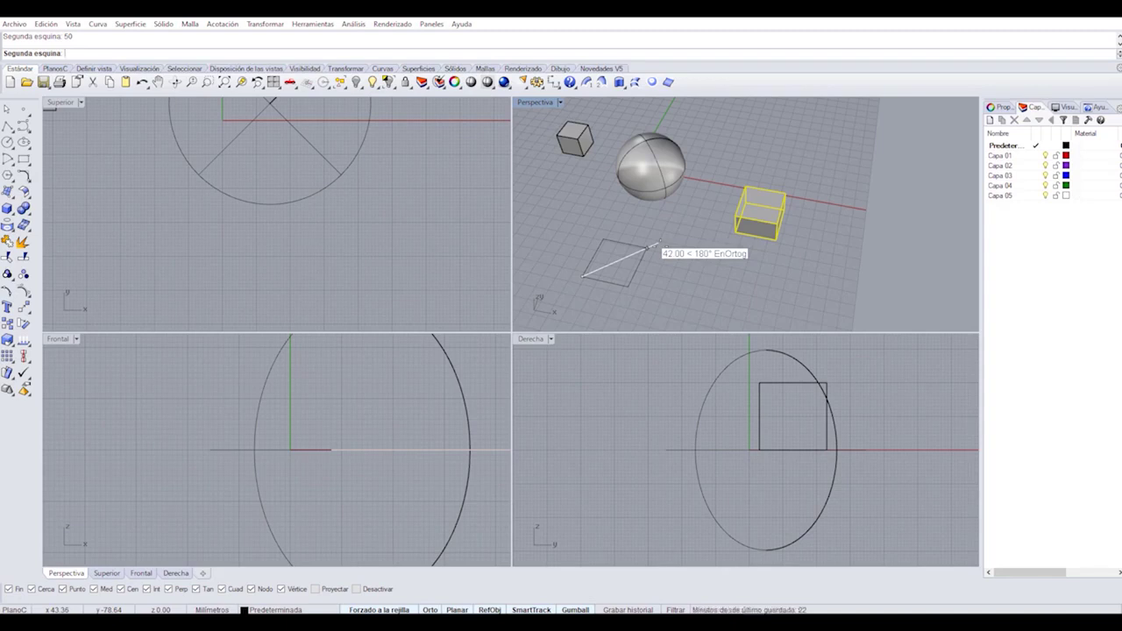
left_click(653, 246)
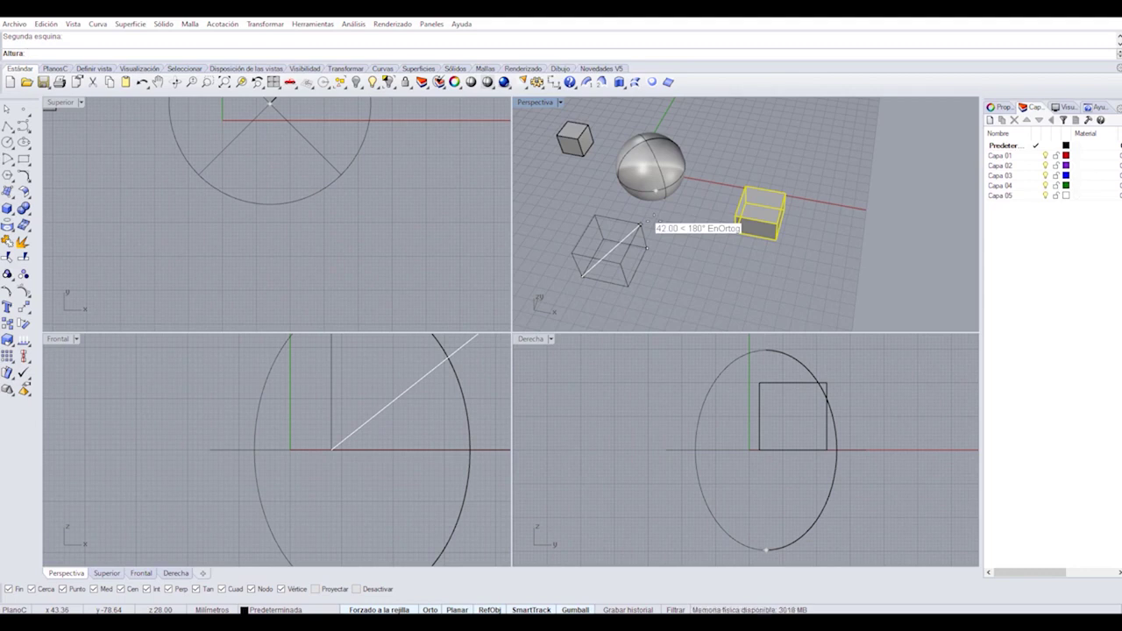
type("25")
key("Return")
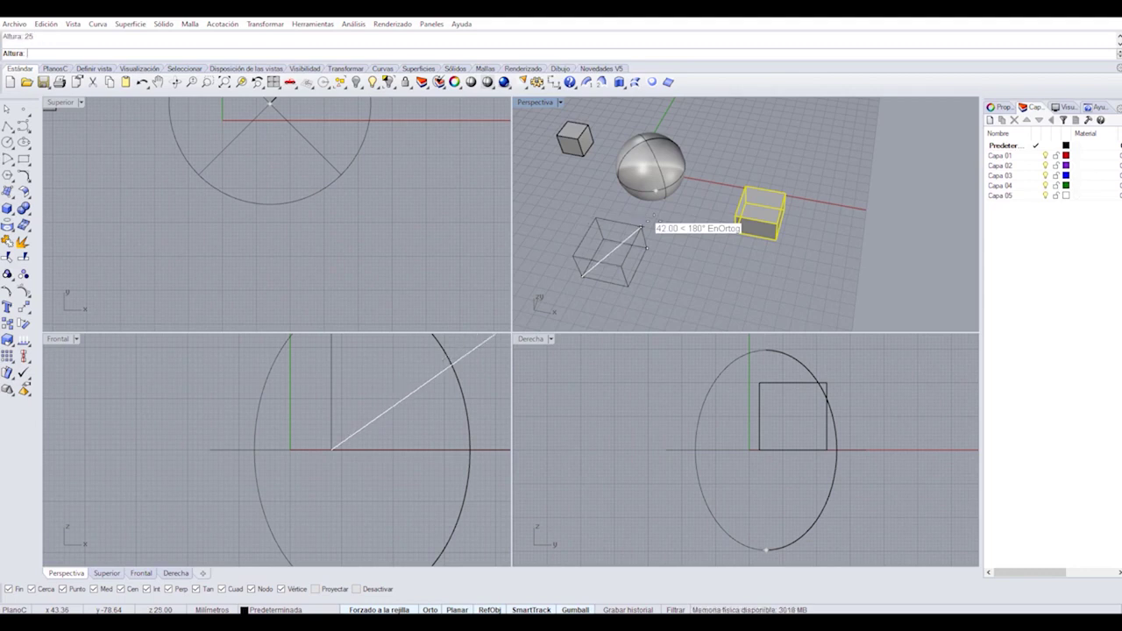
key("Escape")
right_click(592, 276)
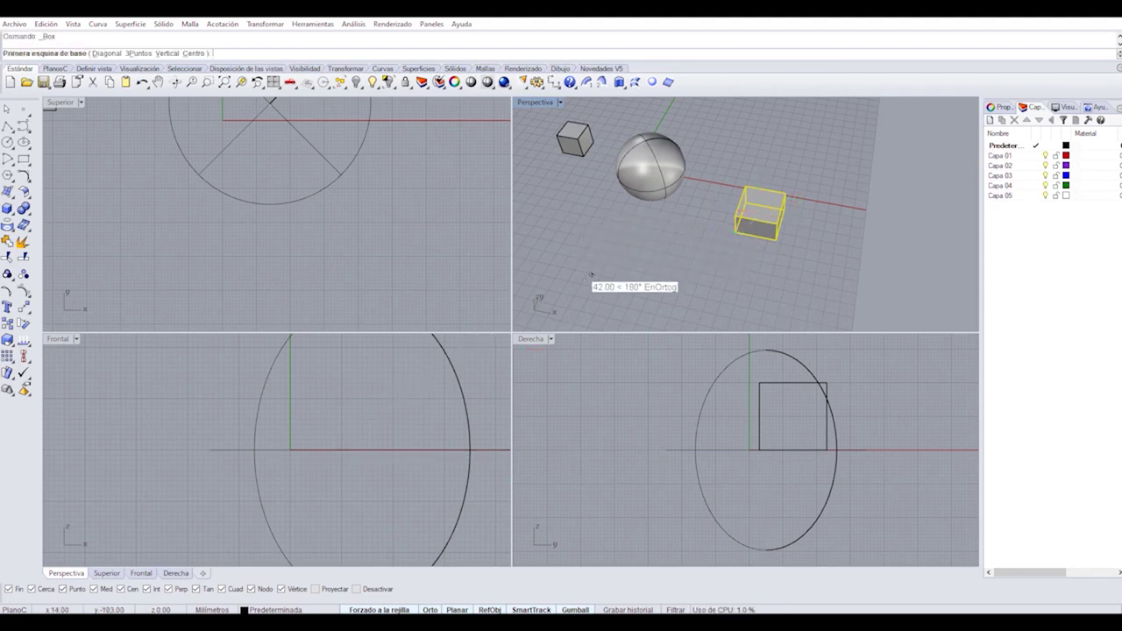
left_click(587, 274)
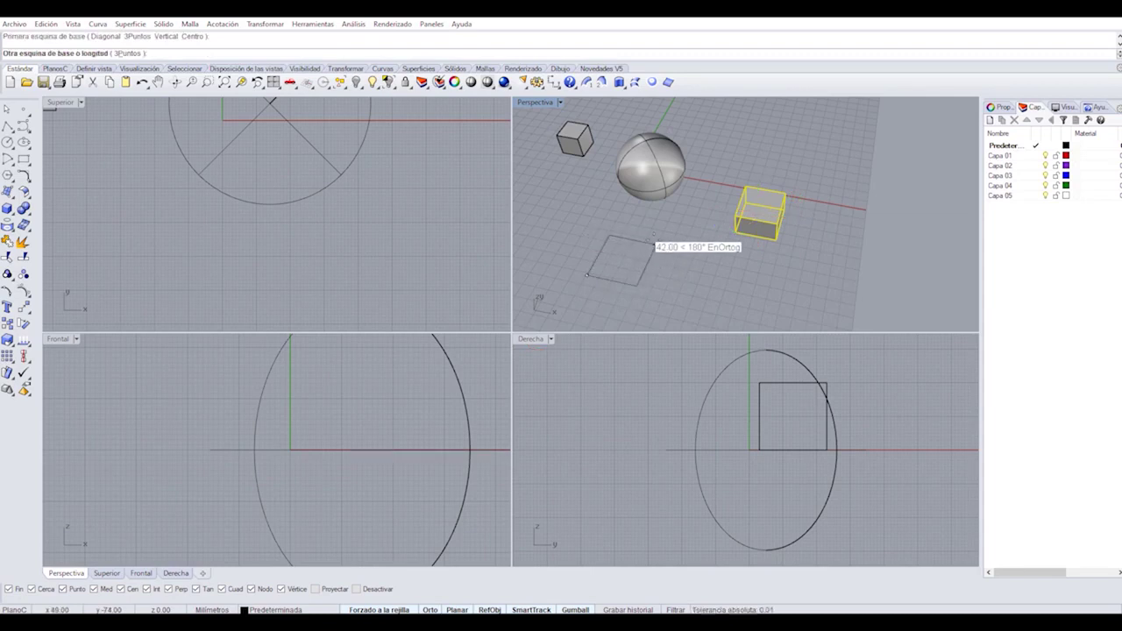
key("Escape")
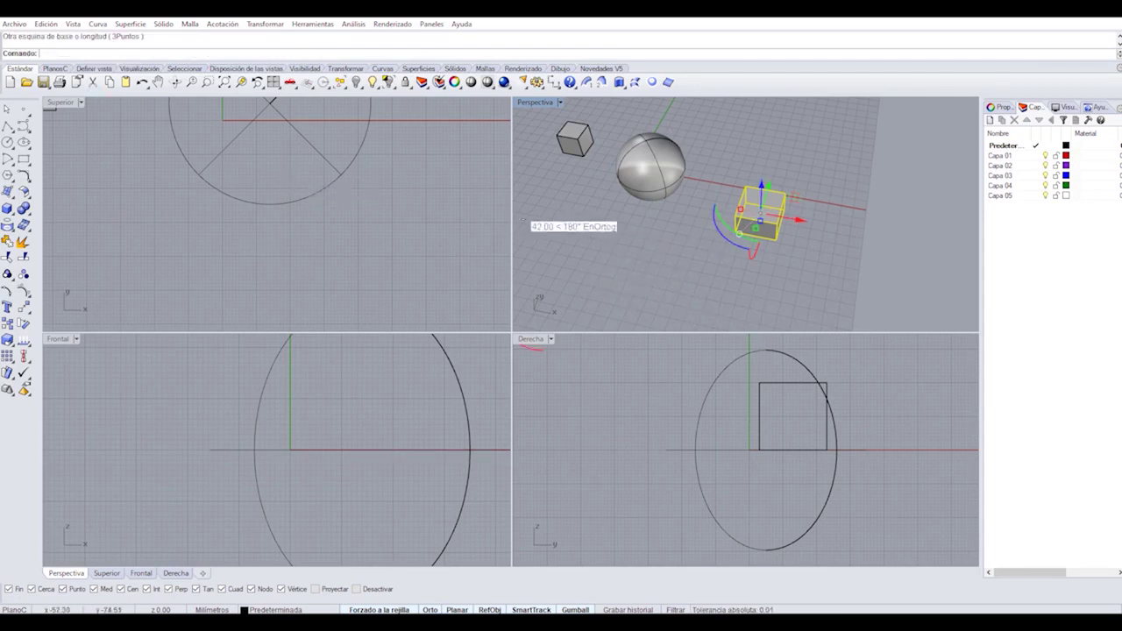
Draw a box with the Diagonal option on the open grid in front of the sphere, setting its corners and height freehand.
right_click(715, 209)
left_click(108, 53)
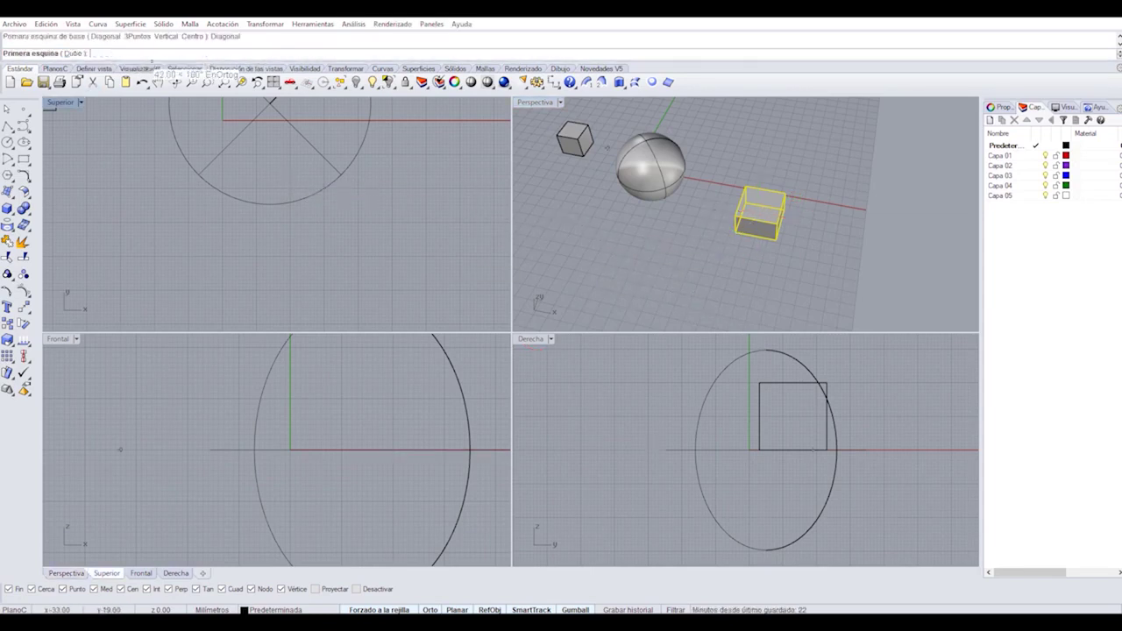
left_click(589, 279)
left_click(682, 236)
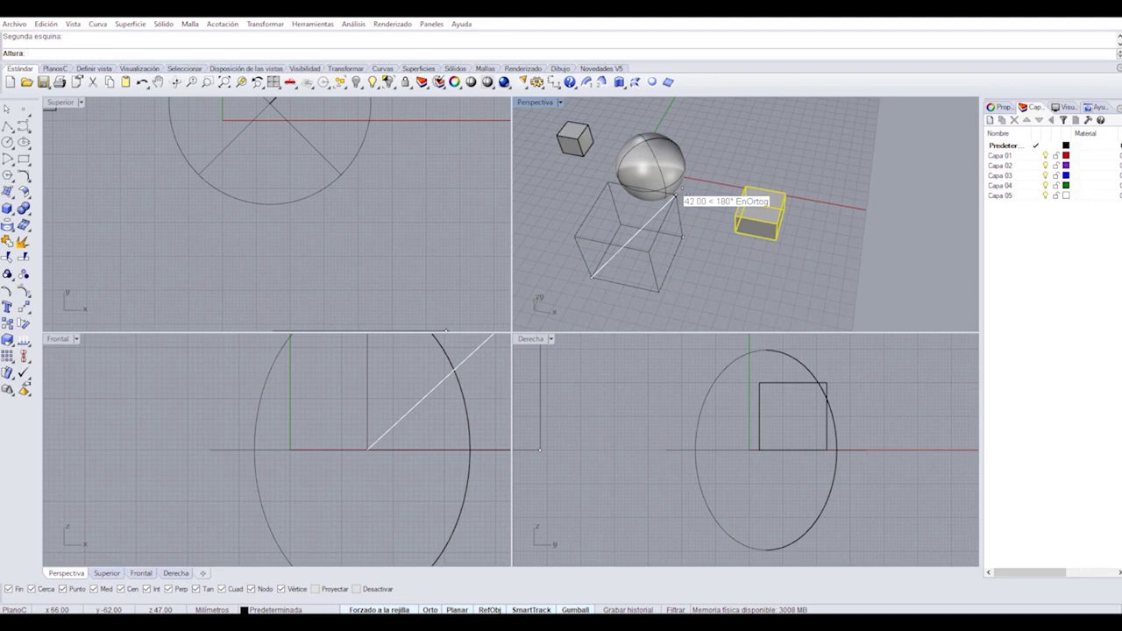
right_click_drag(682, 195, 762, 141)
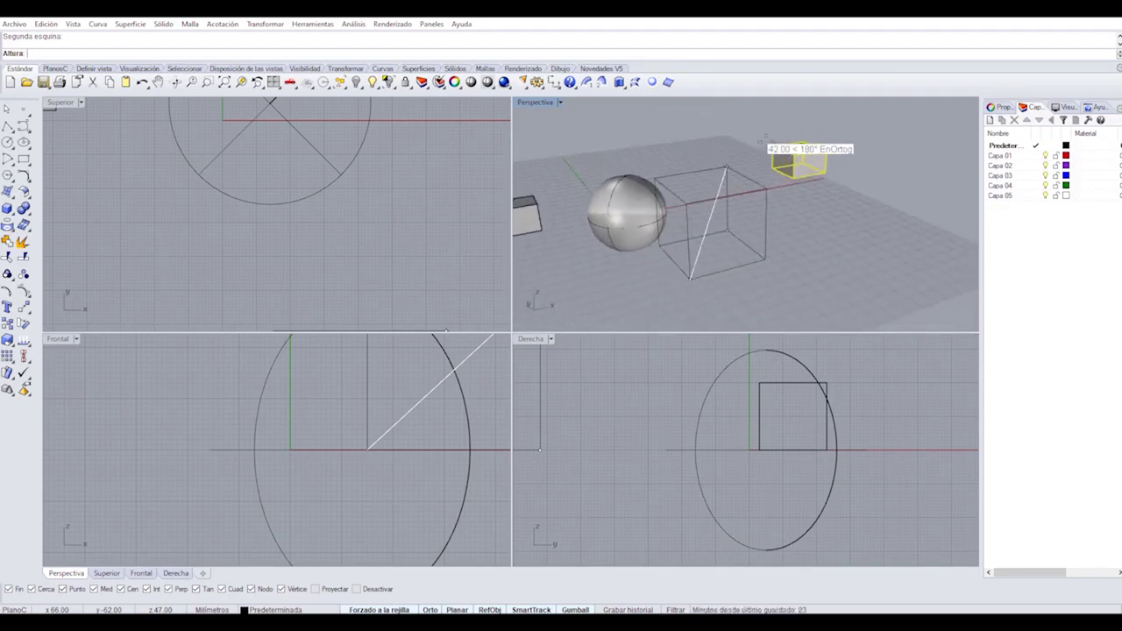
left_click(729, 189)
right_click_drag(730, 189, 818, 175)
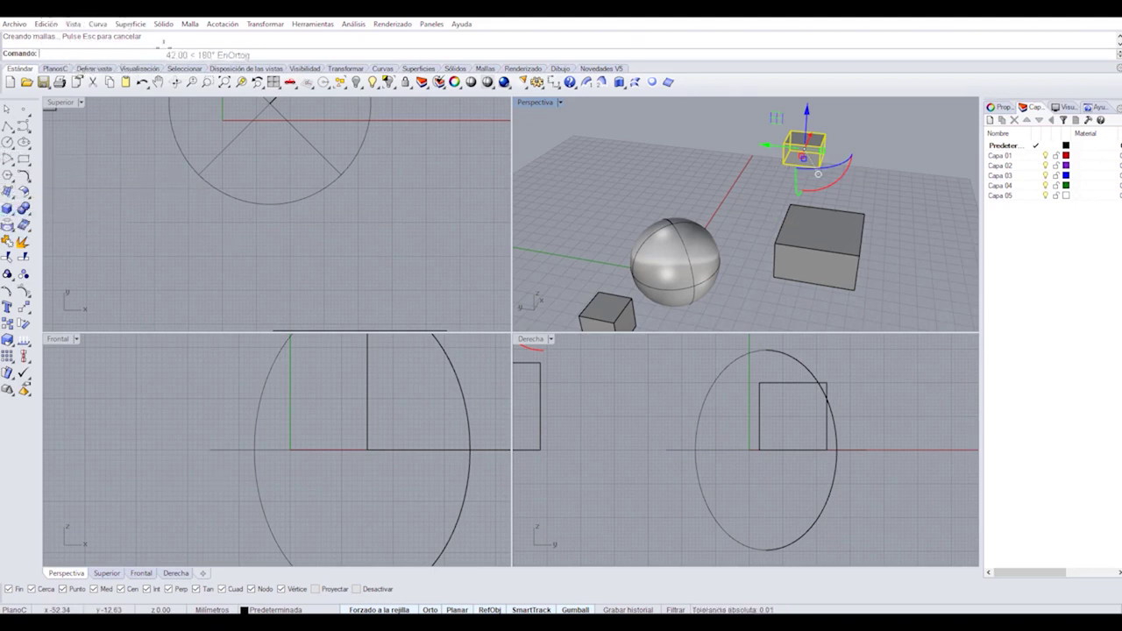
Draw a rotated box with the 3-point option behind the sphere, about 86 mm long and 71 mm wide, with a freehand height.
left_click(7, 208)
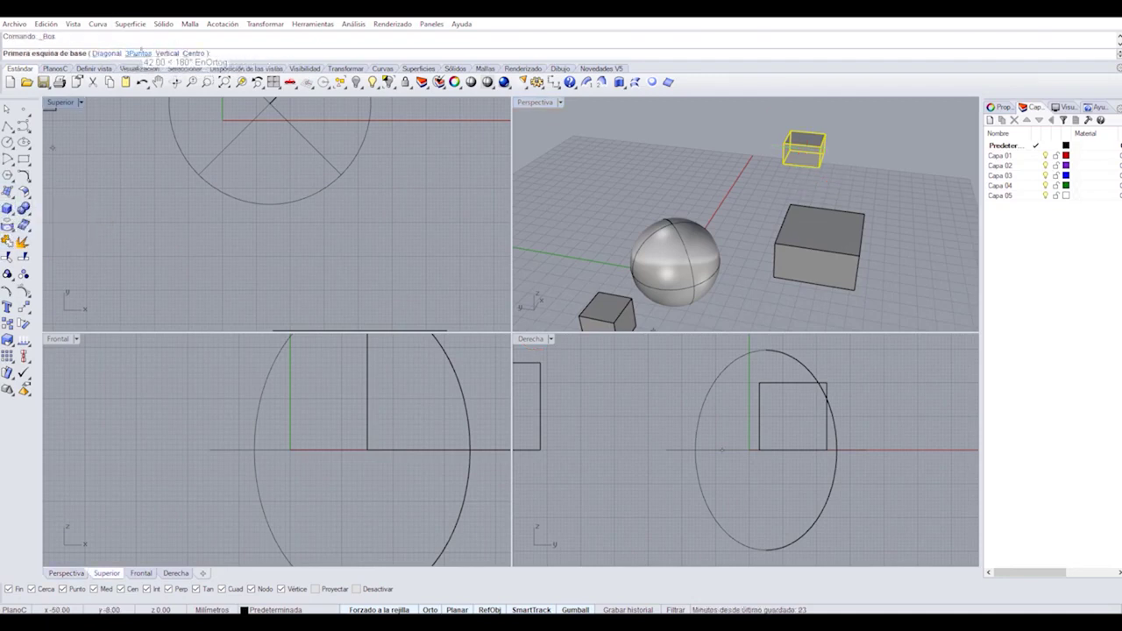
left_click(139, 53)
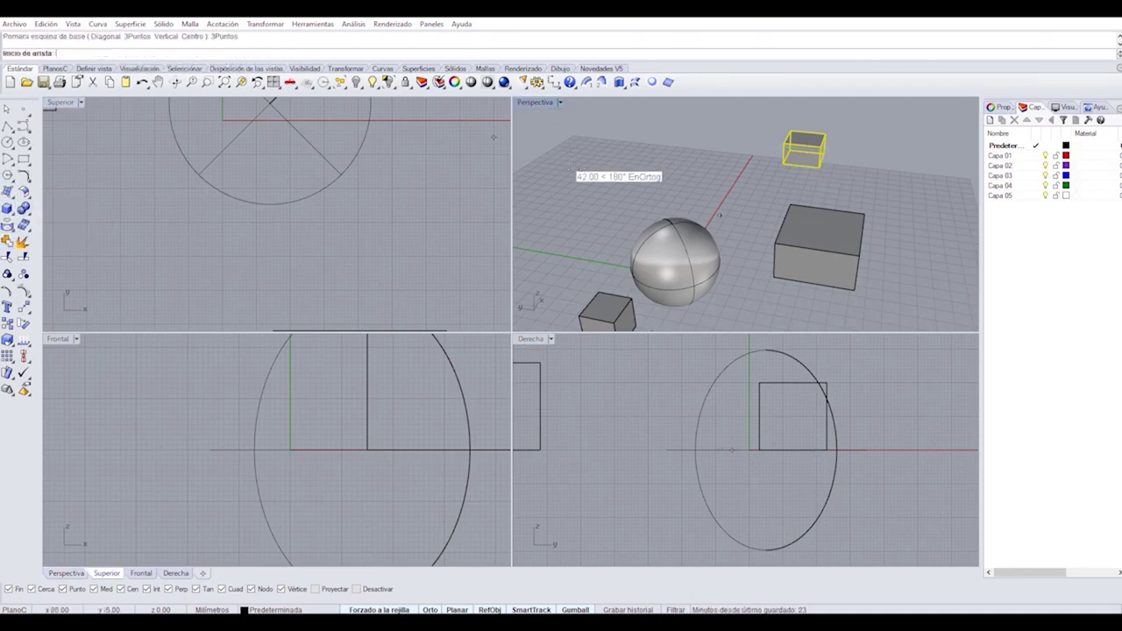
left_click(575, 214)
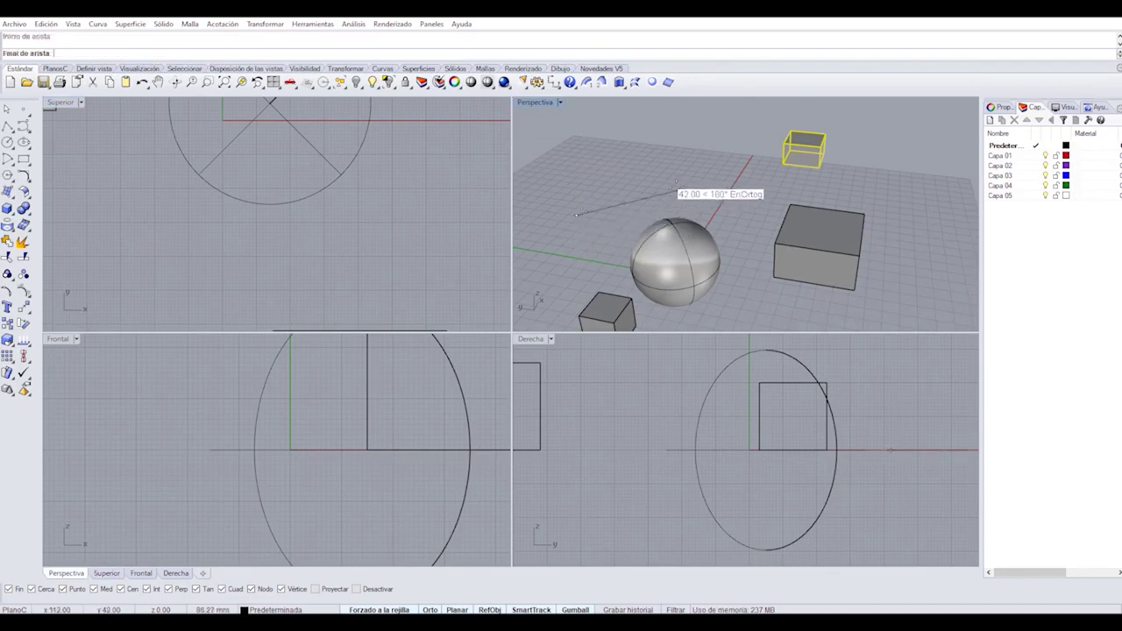
left_click(678, 188)
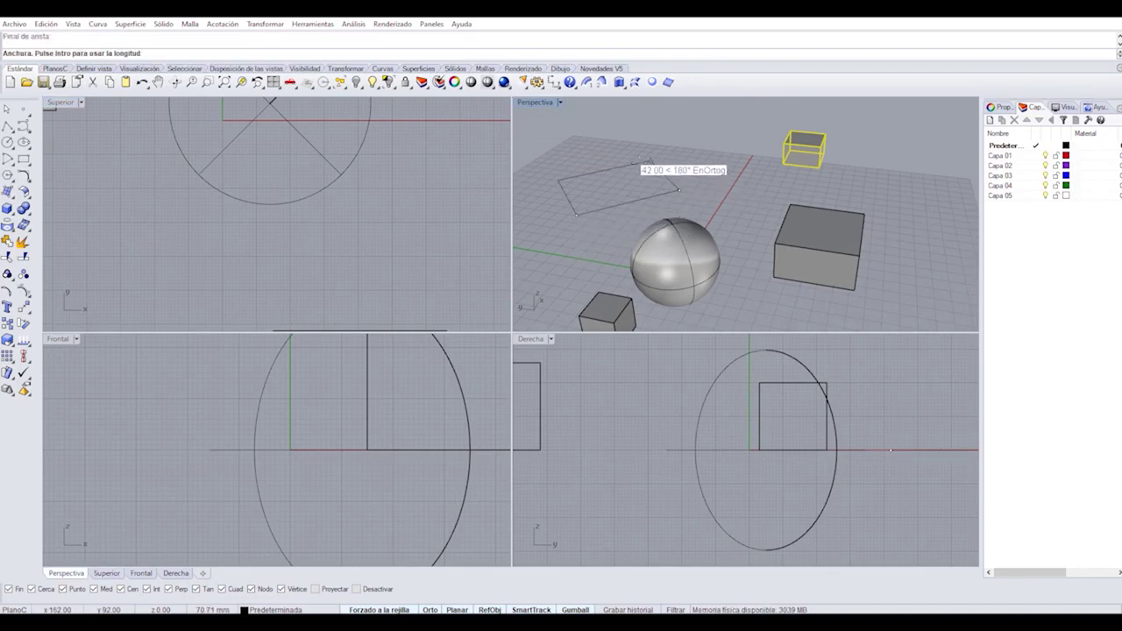
left_click(650, 165)
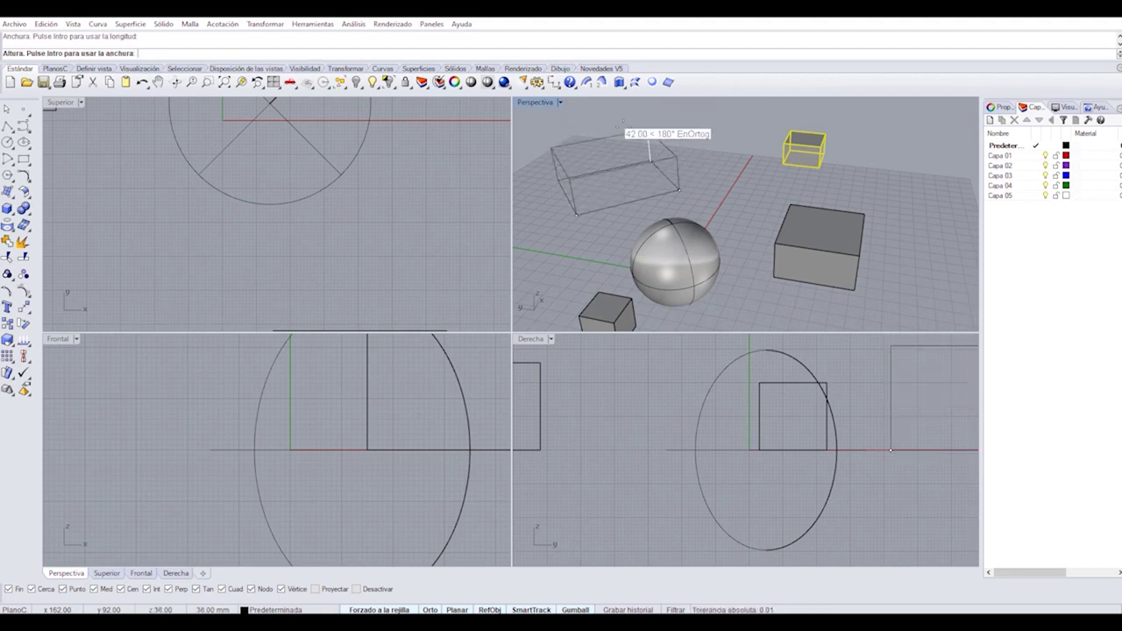
left_click(621, 125)
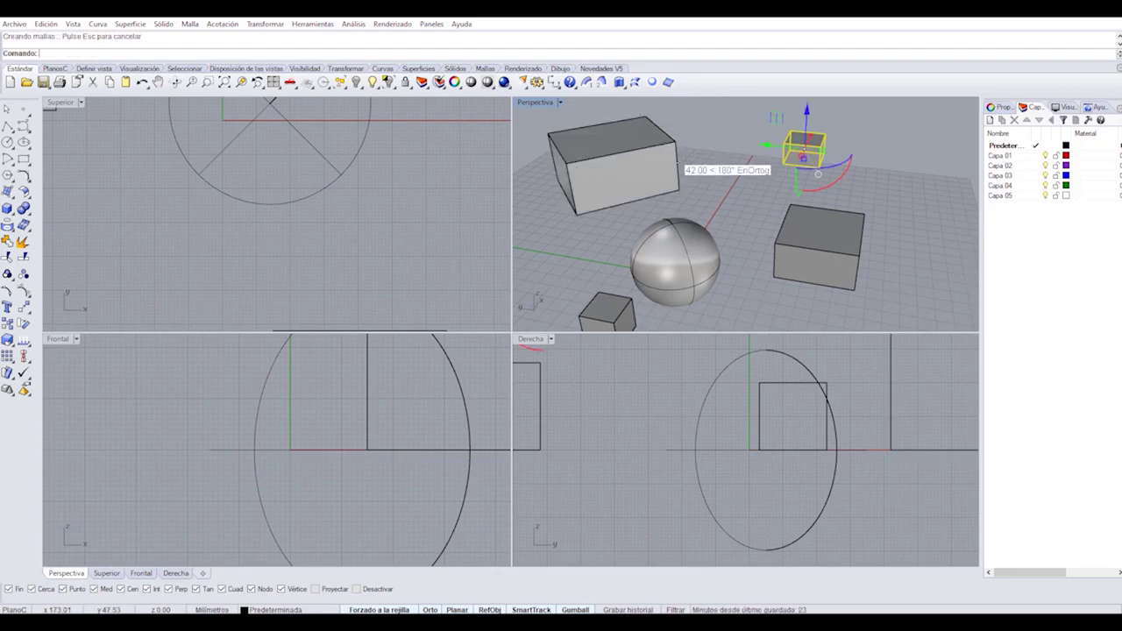
right_click_drag(621, 124, 648, 220)
scroll(648, 226, "up", 2)
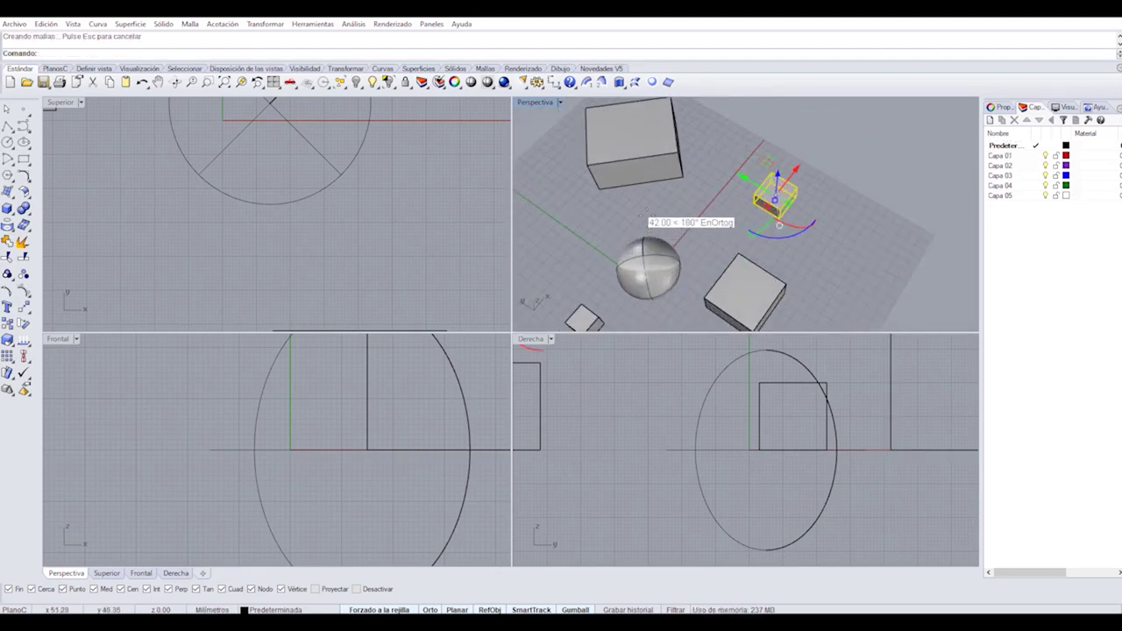
scroll(698, 261, "down", 2)
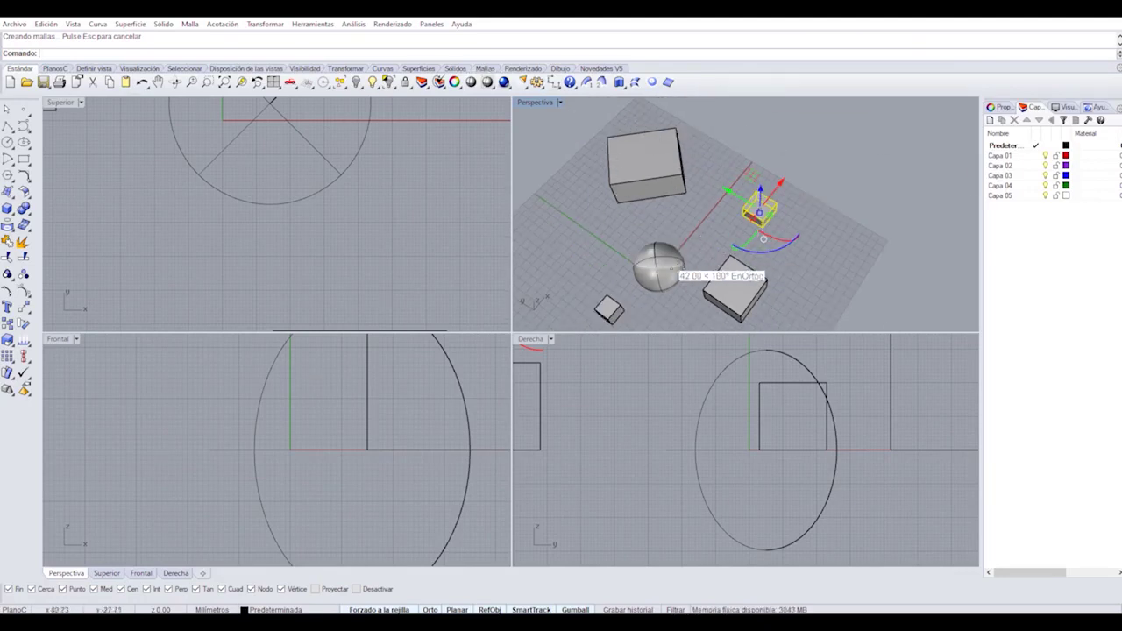
Draw a sphere about 164 mm in diameter on the open grid between the large box and the edge of the grid.
middle_click(689, 238)
left_click(797, 142)
scroll(839, 233, "down", 3)
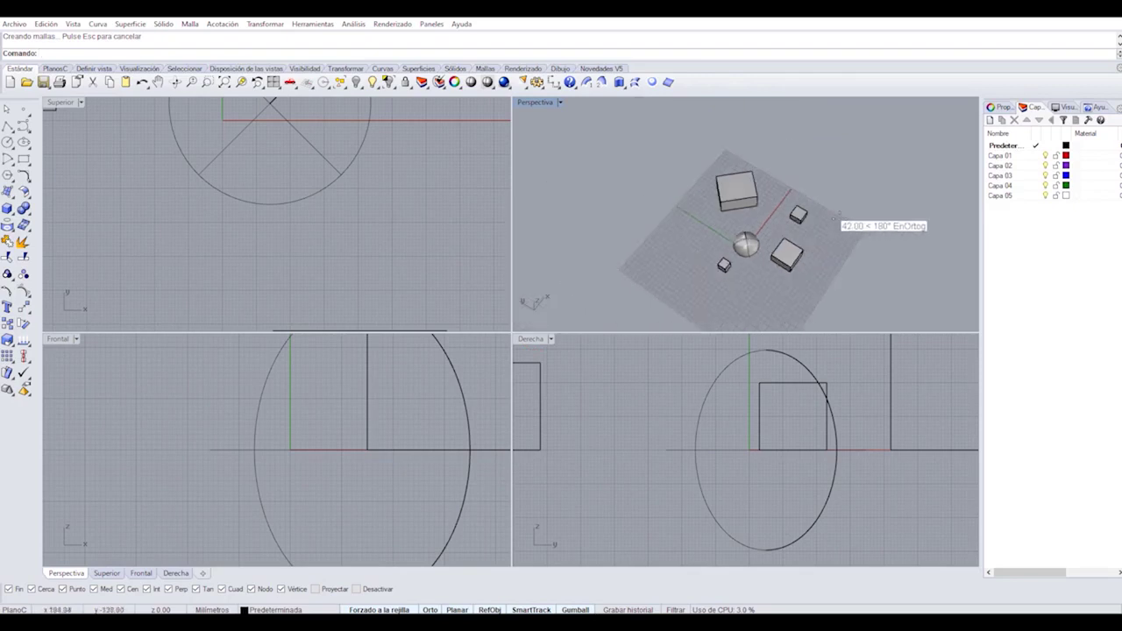
scroll(789, 249, "up", 3)
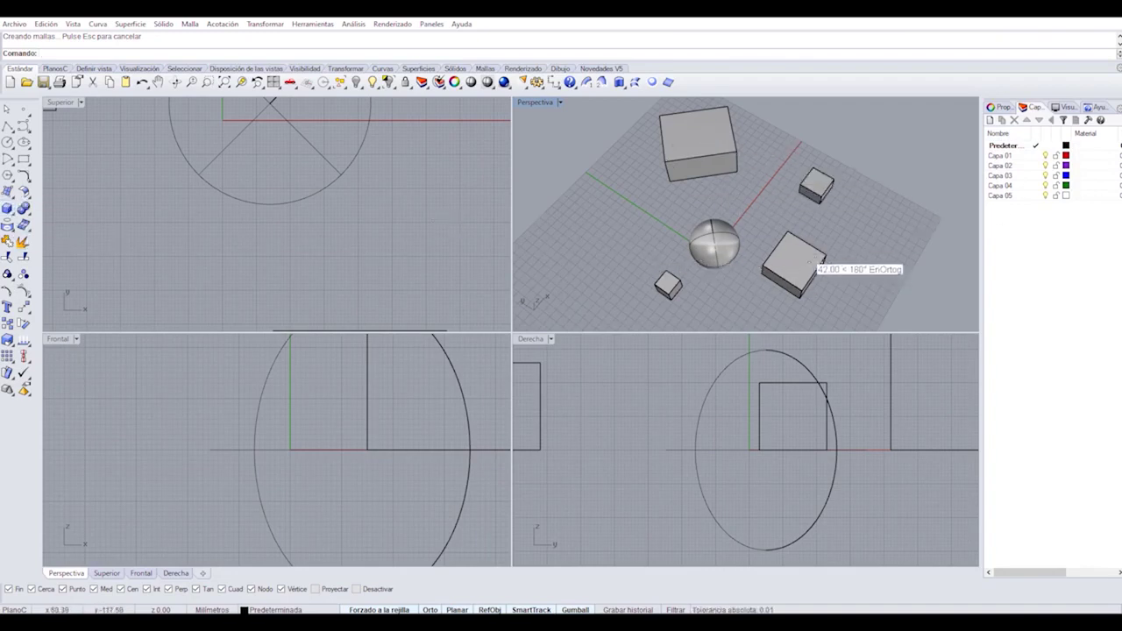
left_click(13, 211)
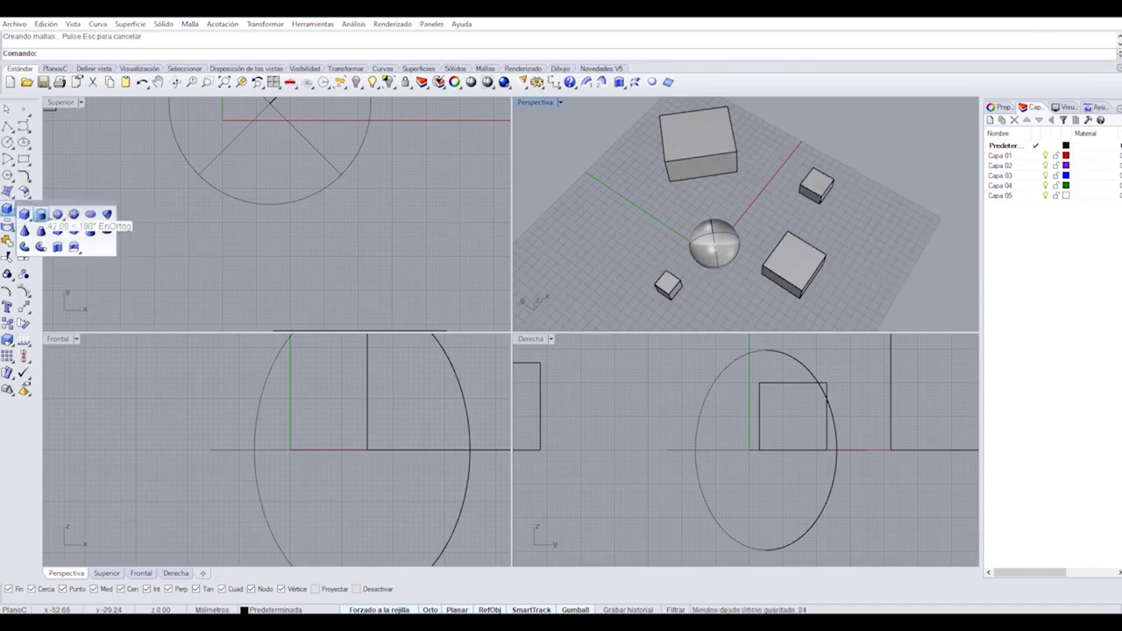
left_click(57, 214)
left_click(616, 216)
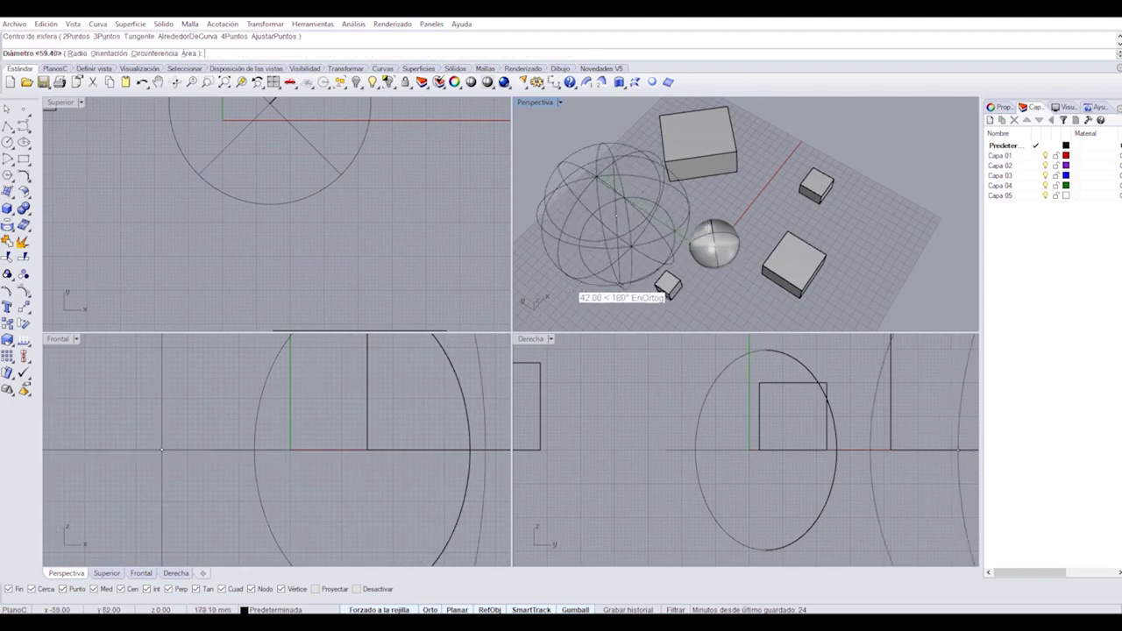
left_click(579, 277)
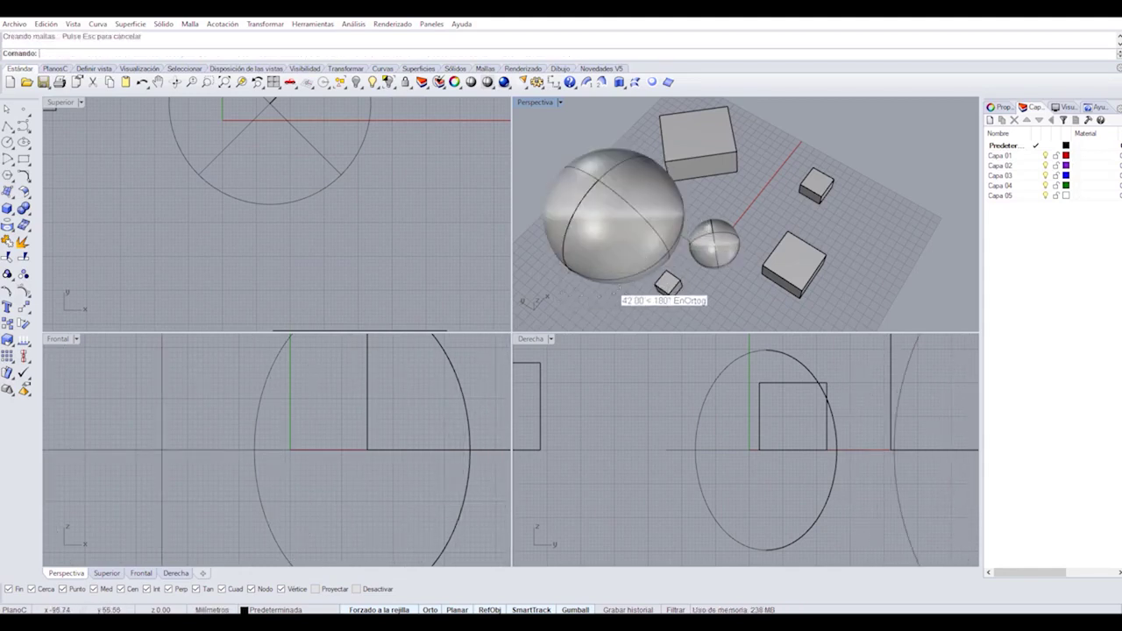
Draw another, smaller sphere in front of the large one, setting its centre and diameter freehand.
key("Return")
left_click(561, 288)
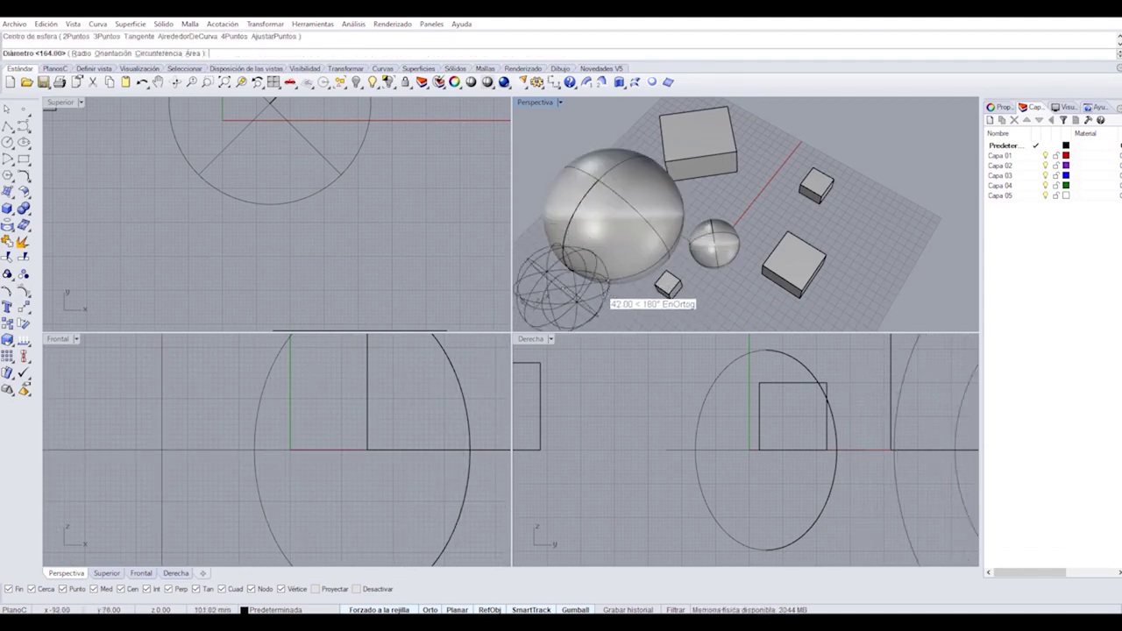
left_click(598, 293)
Maximize the Perspective viewport and frame all the boxes and spheres.
scroll(649, 258, "down", 2)
double_click(537, 103)
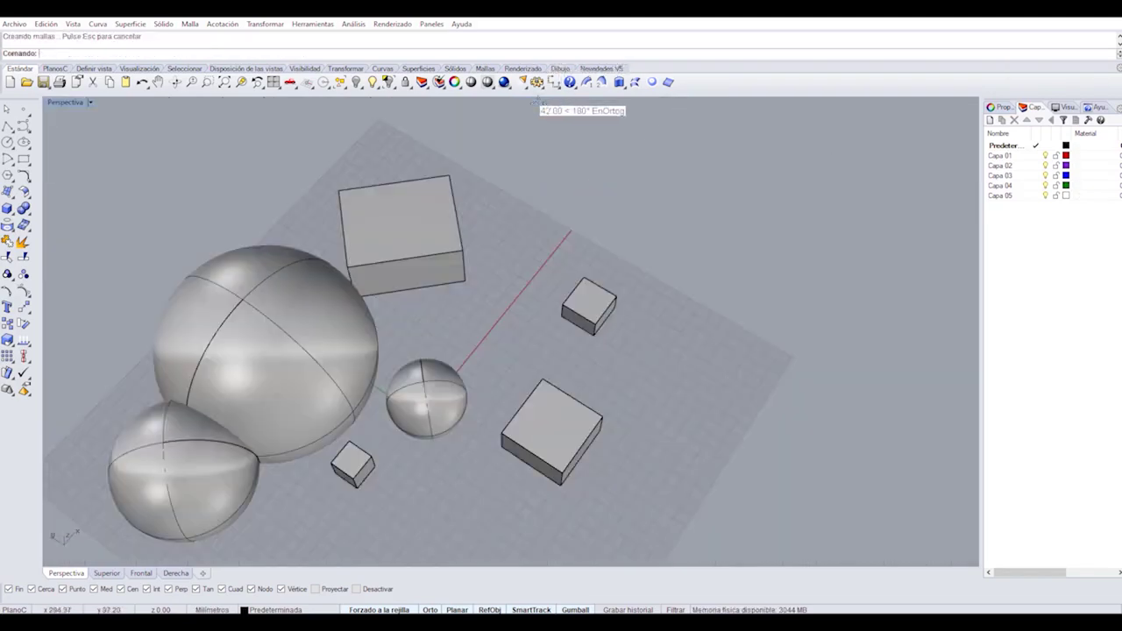
scroll(749, 294, "down", 3)
scroll(399, 321, "up", 3)
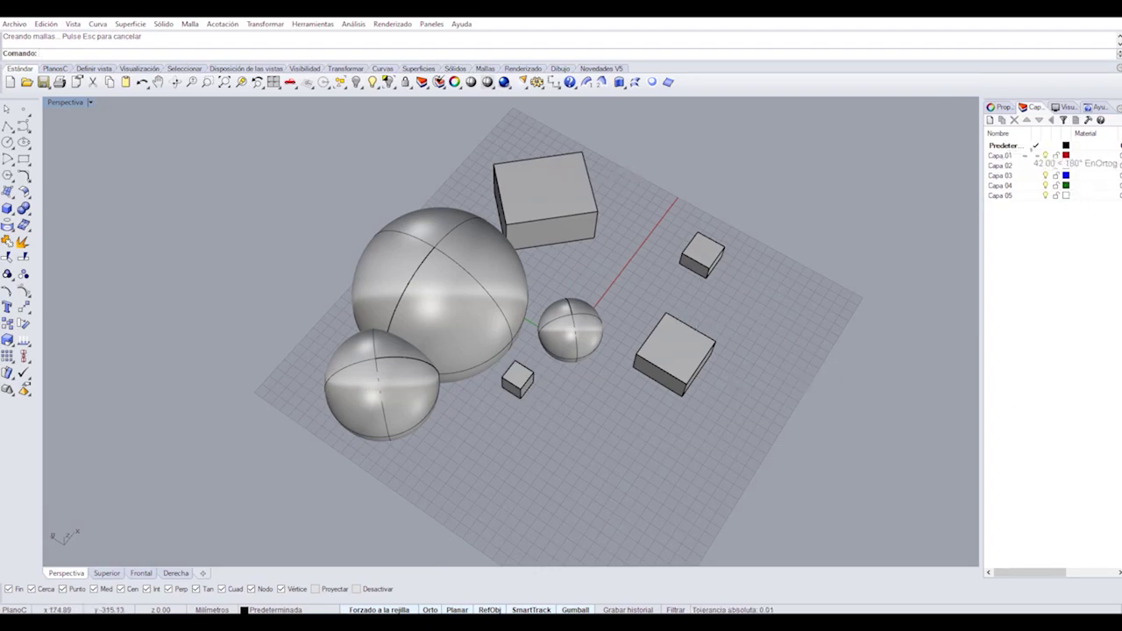
Make layer Capa 01 current and rename it "cubos".
left_click(1035, 155)
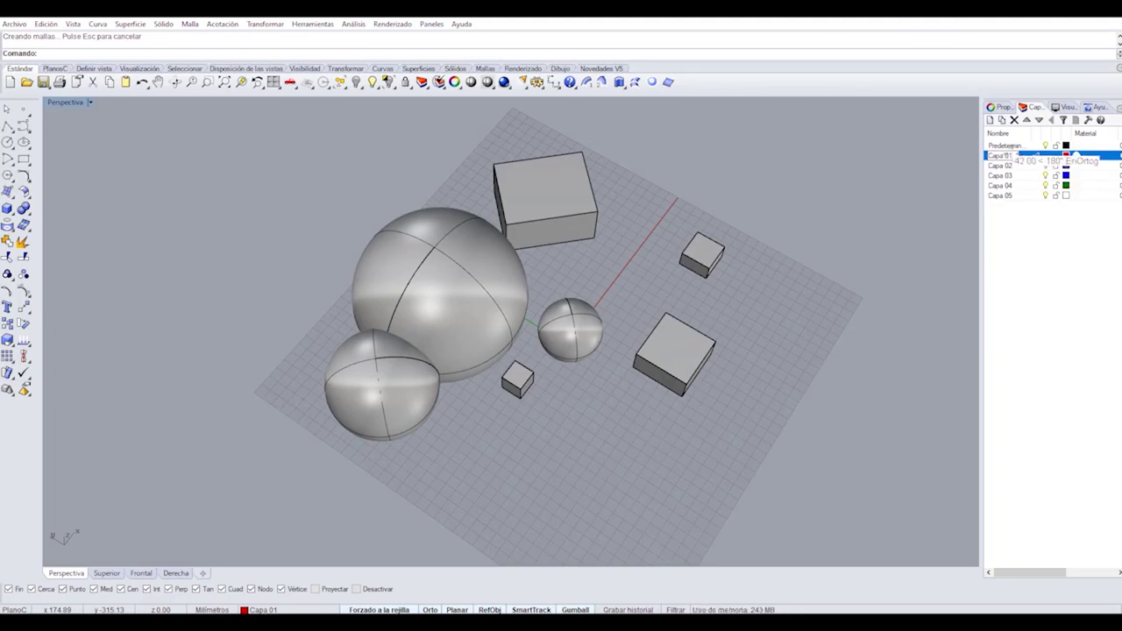
left_click(991, 155)
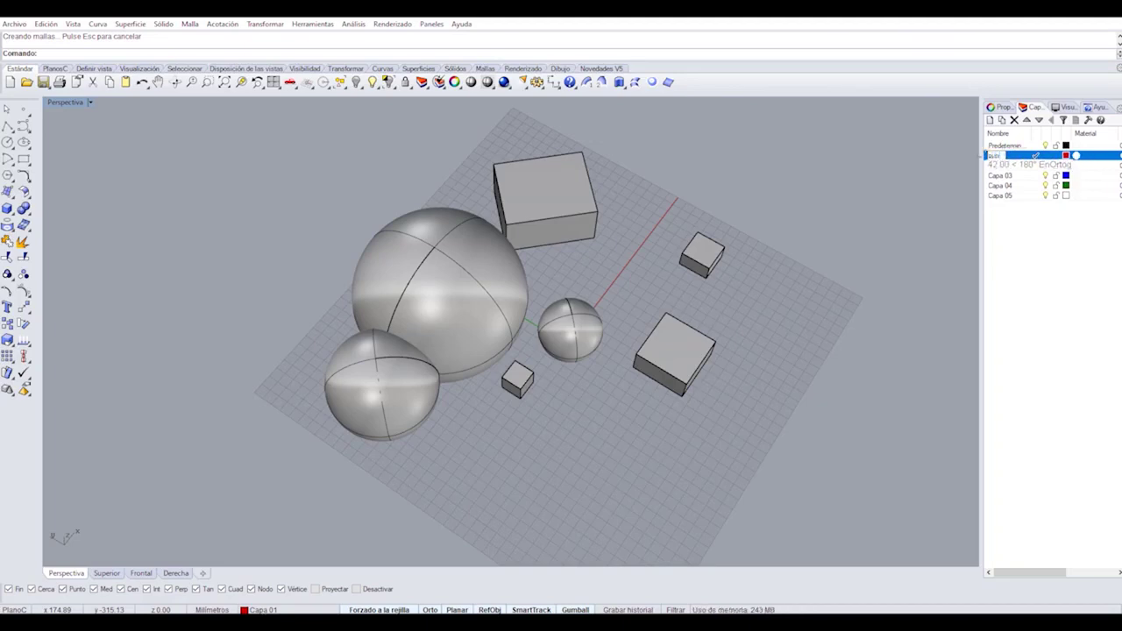
type("cubos")
key("Return")
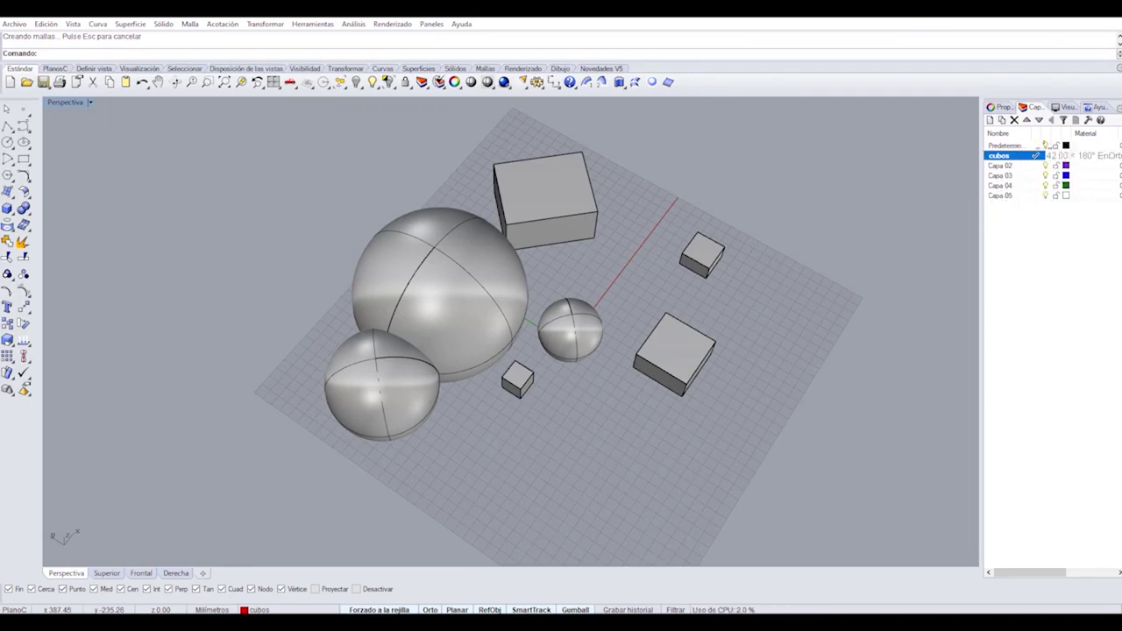
Select the four boxes by adding them one at a time to the selection, and clear the selection.
left_click(662, 353)
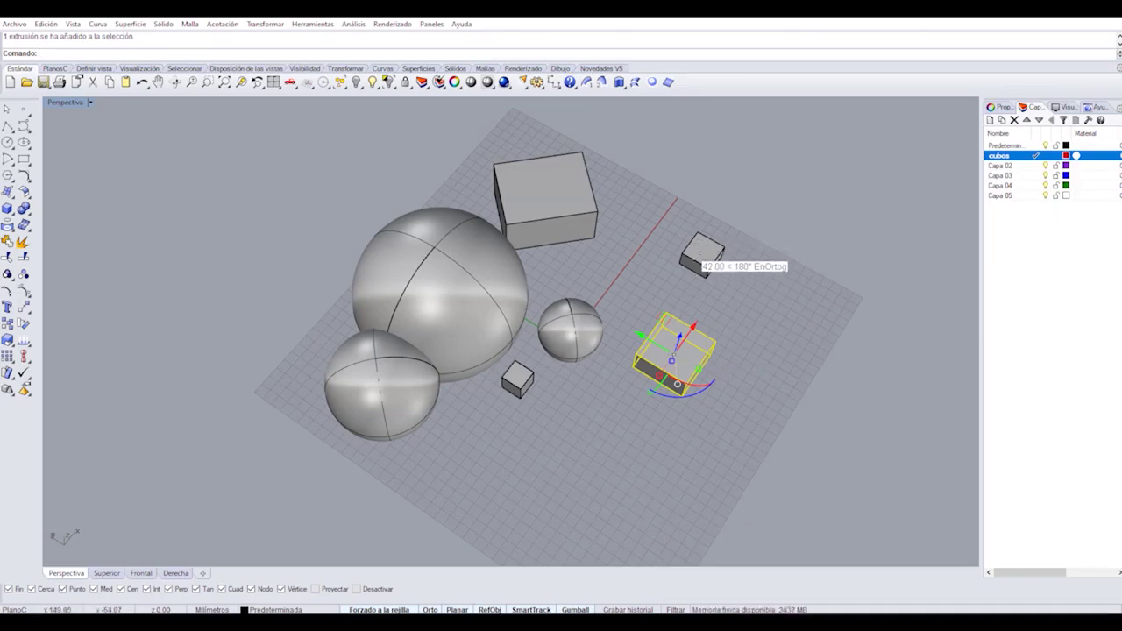
left_click(698, 260, "shift")
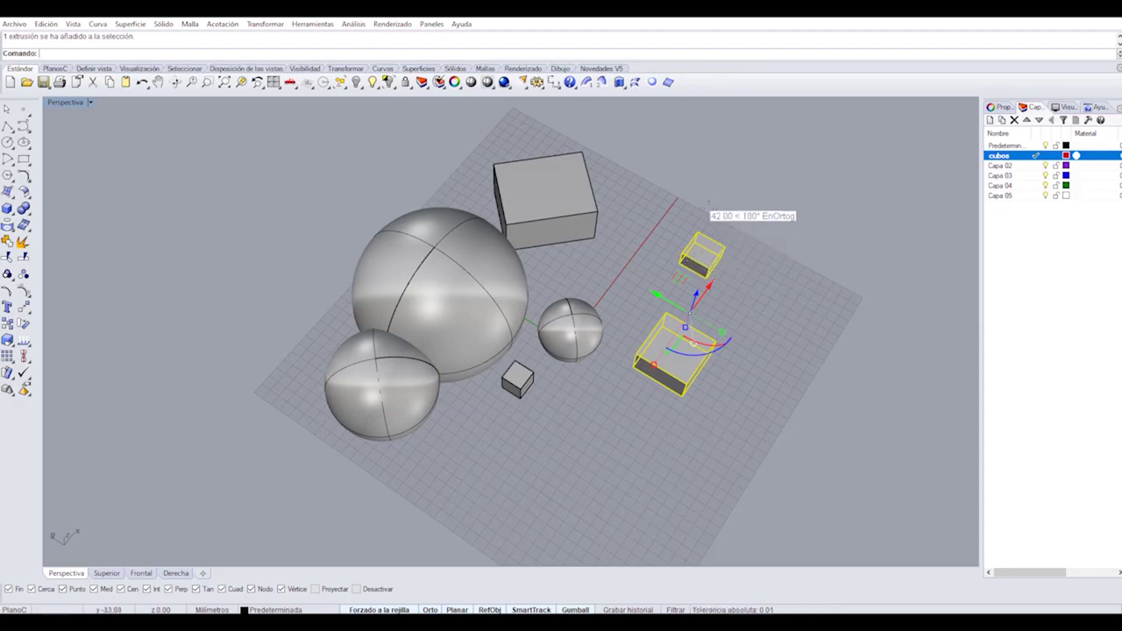
left_click(563, 184, "shift")
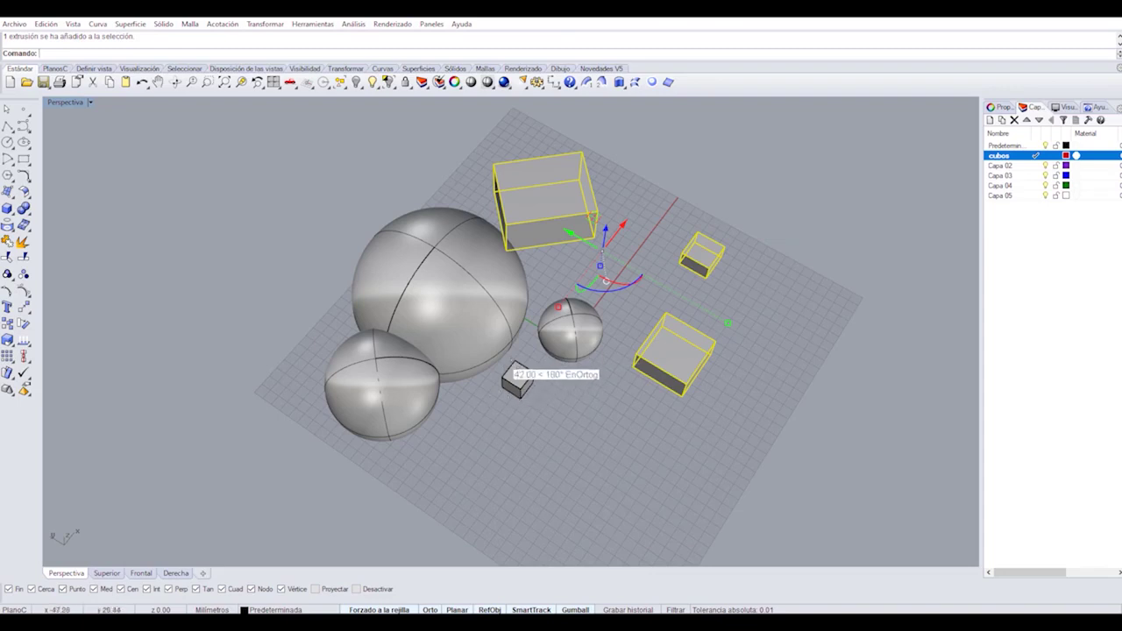
left_click(511, 371, "shift")
left_click(615, 430)
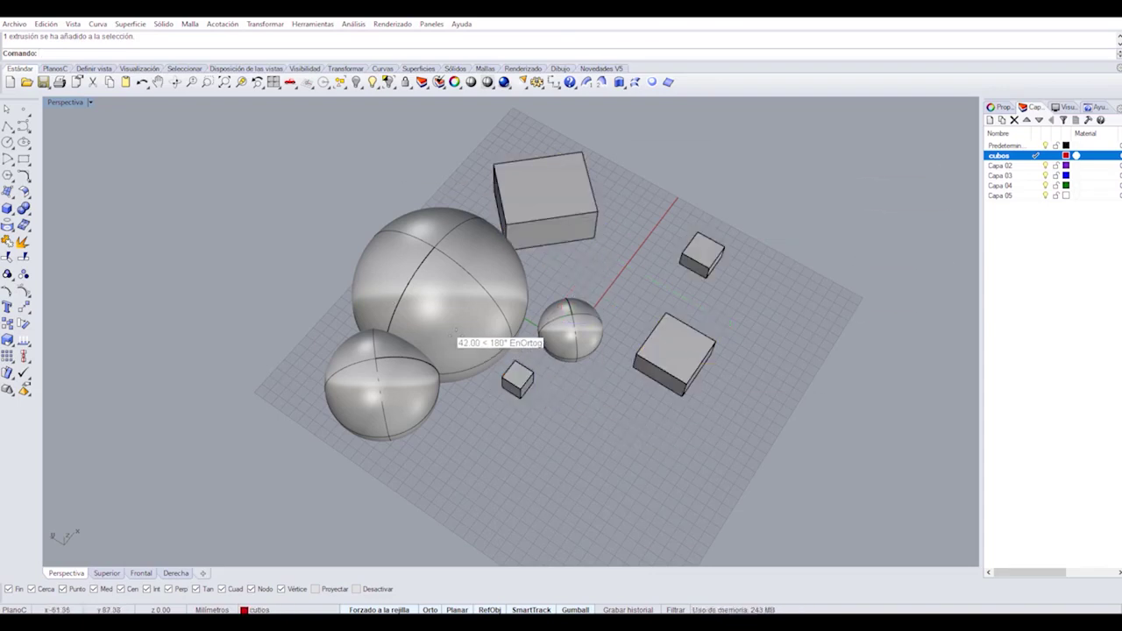
Select the small rotated box and the flat box in front of it with a crossing window, and deselect them.
left_click_drag(846, 200, 655, 400)
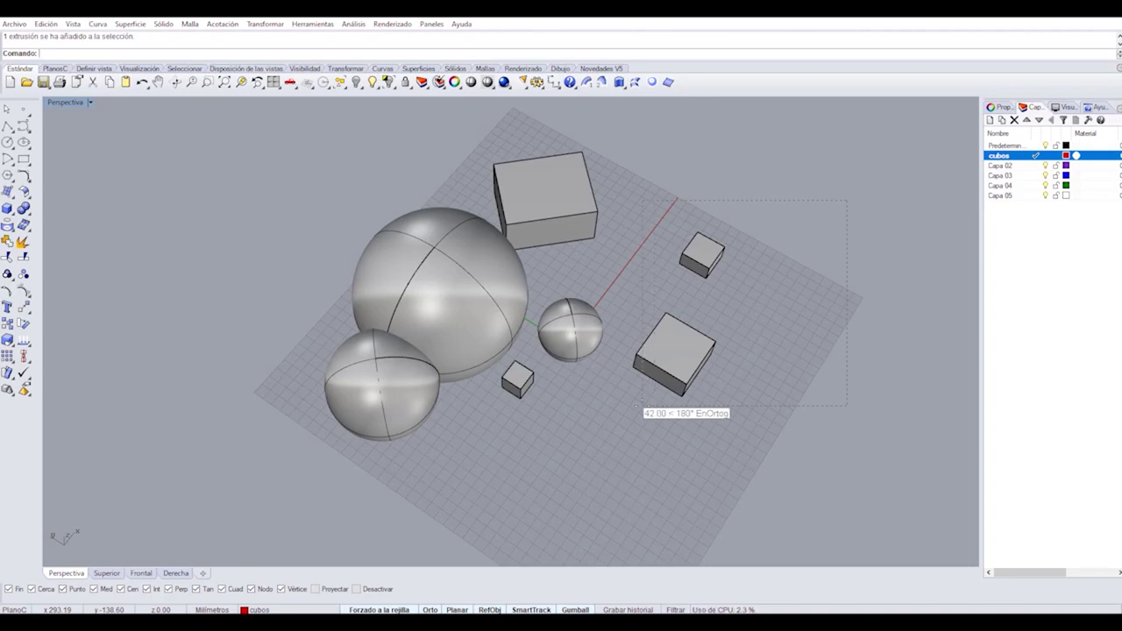
left_click_drag(641, 405, 689, 401)
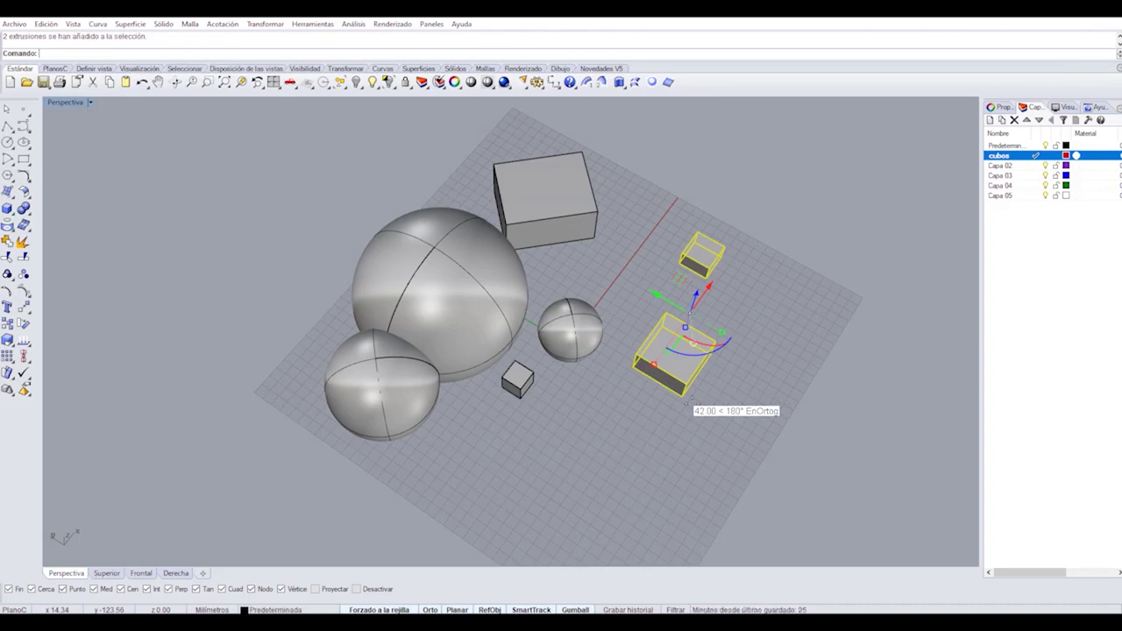
left_click(594, 466)
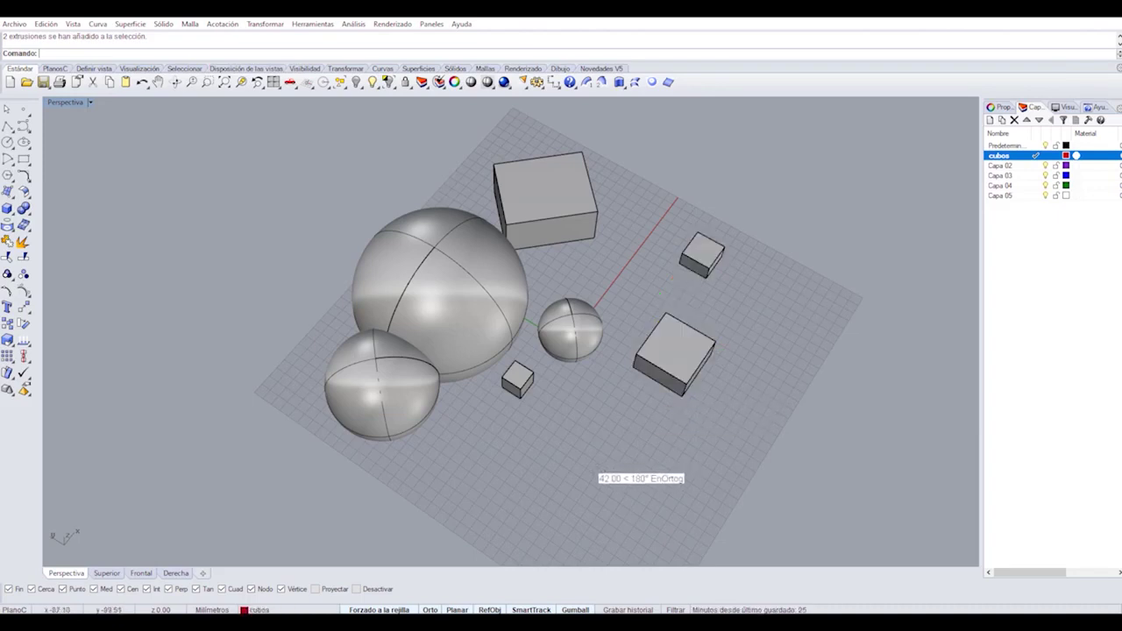
Select only the small rotated box using an enclosing selection window that cuts through the flat box beside it.
left_click_drag(624, 191, 837, 325)
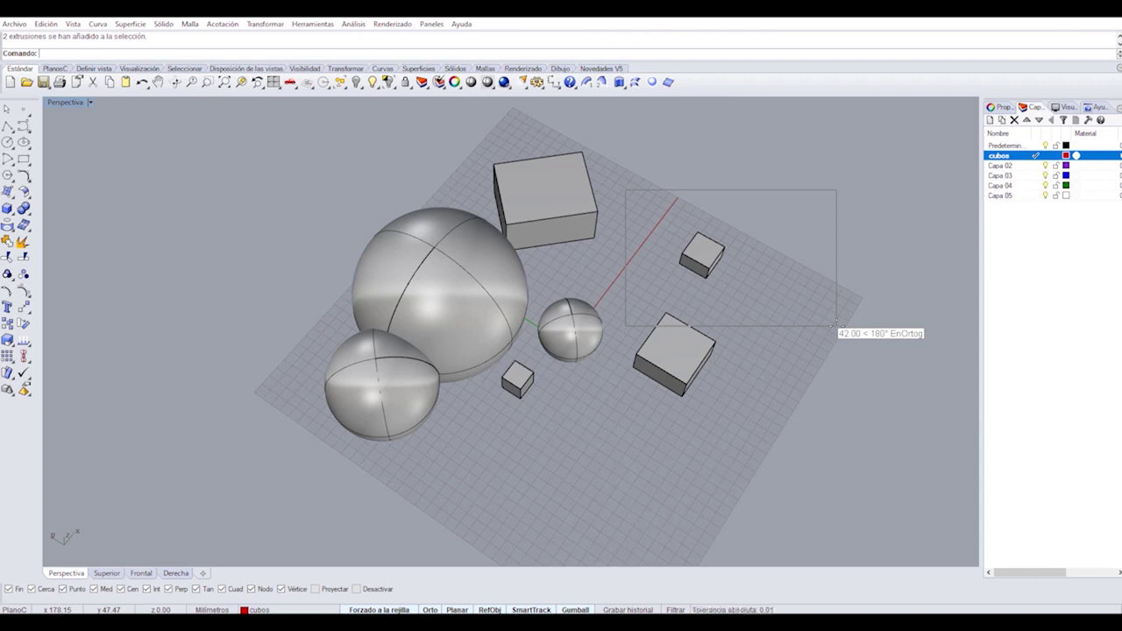
left_click_drag(836, 325, 837, 326)
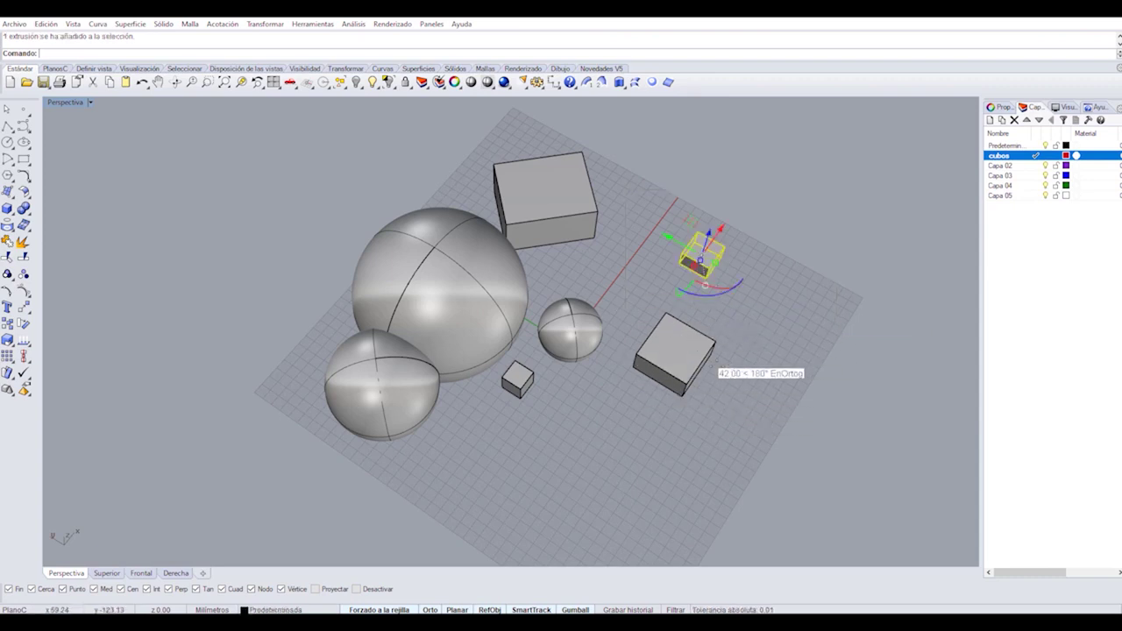
left_click(656, 457)
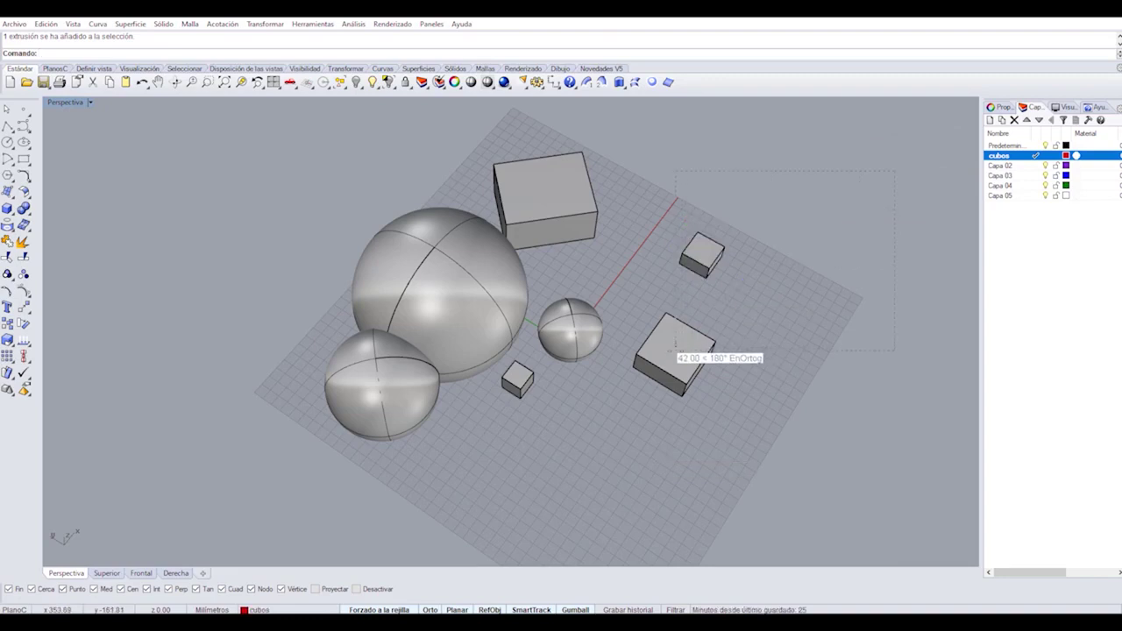
left_click_drag(631, 217, 857, 382)
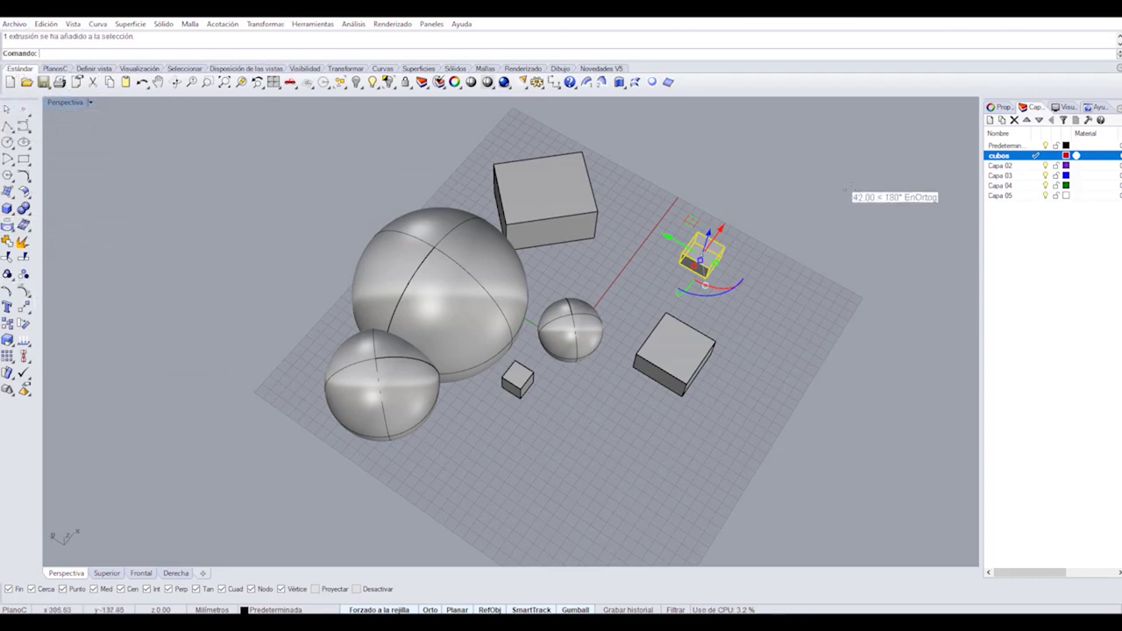
Undo the layer rename and the last sphere, and redo both.
key("ctrl+z")
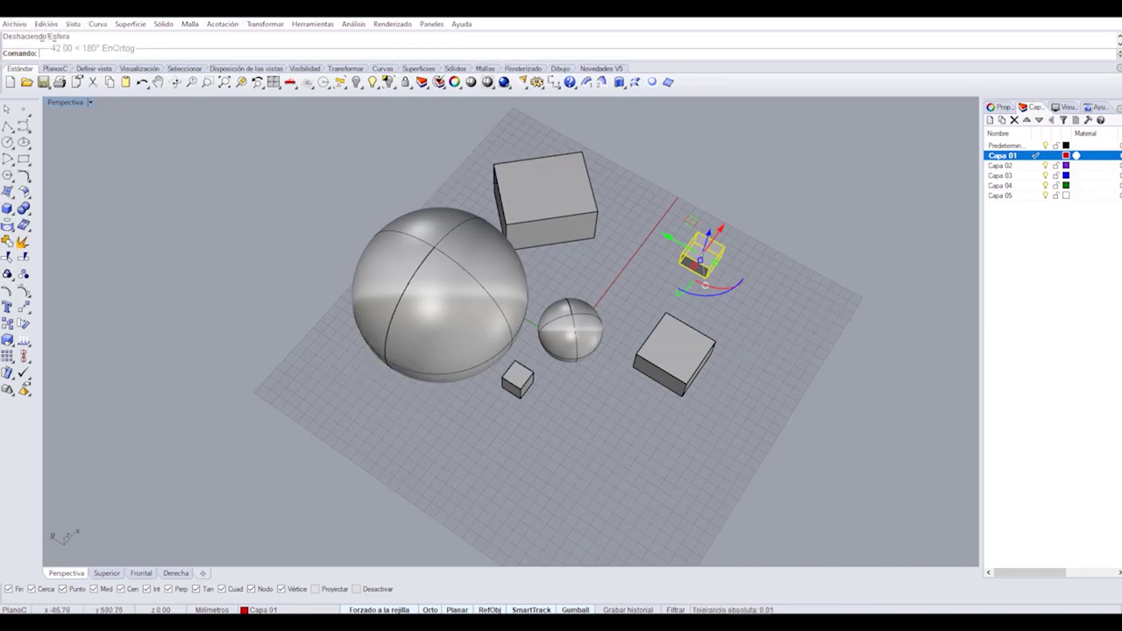
left_click(45, 23)
left_click(66, 50)
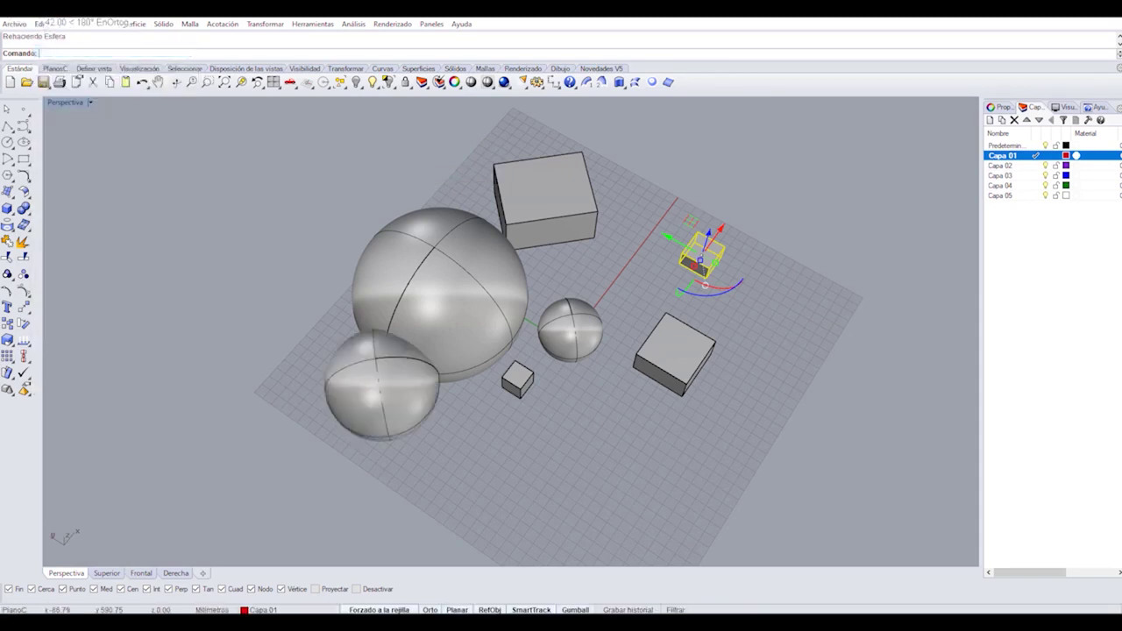
left_click(46, 23)
left_click(66, 50)
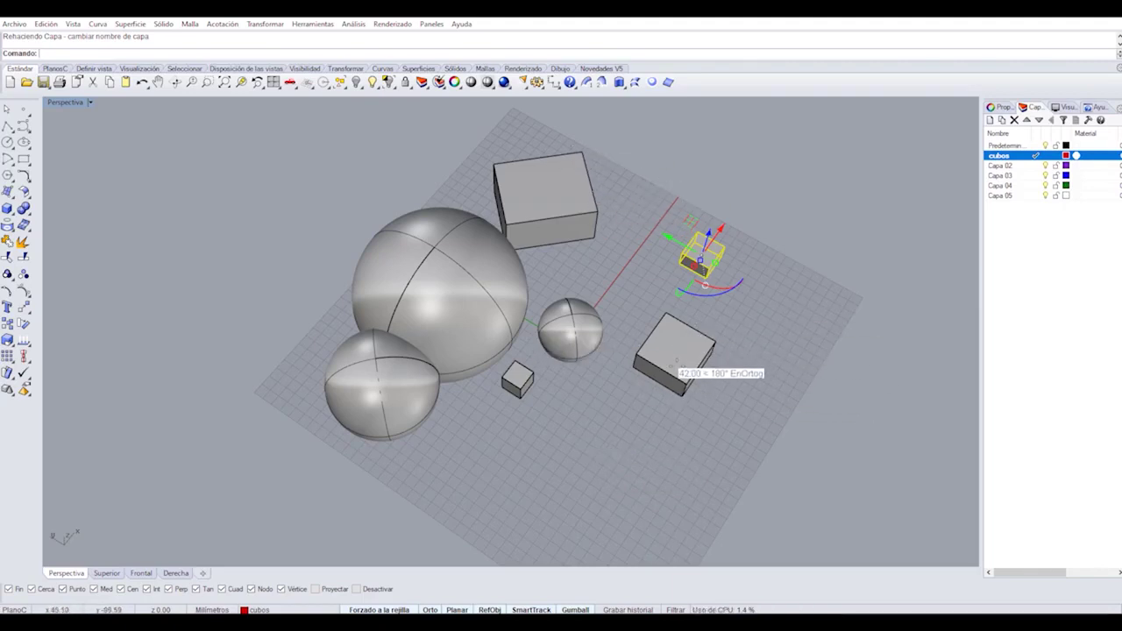
Add the flat box and the large box to the selection and change the selected boxes to the current cubos layer.
left_click(684, 353, "shift")
left_click(508, 187, "shift")
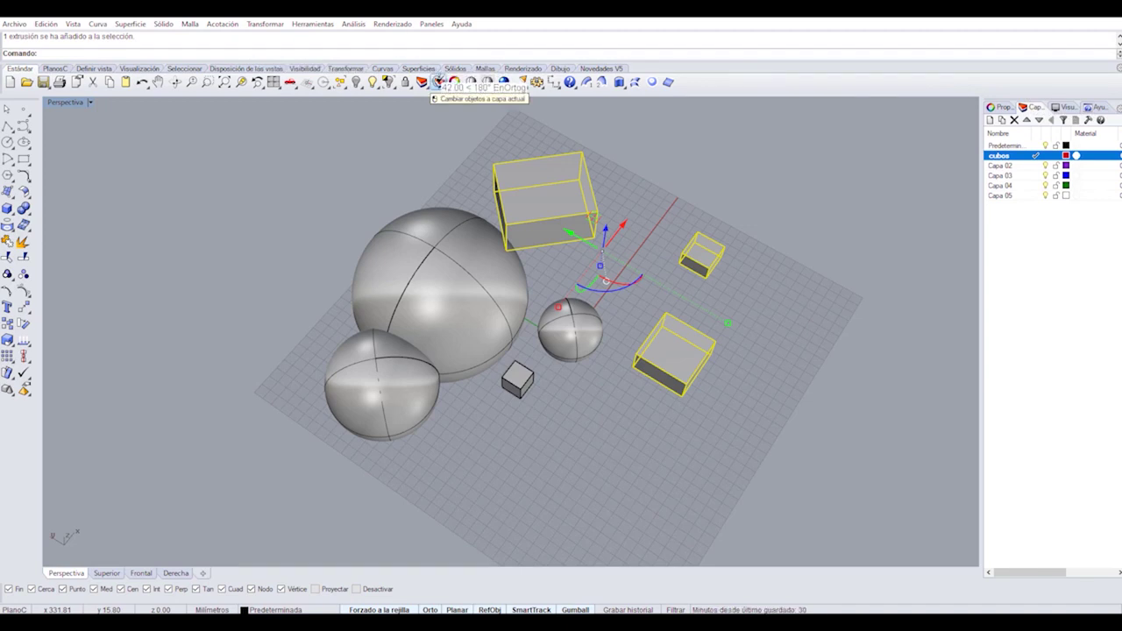
left_click(438, 82)
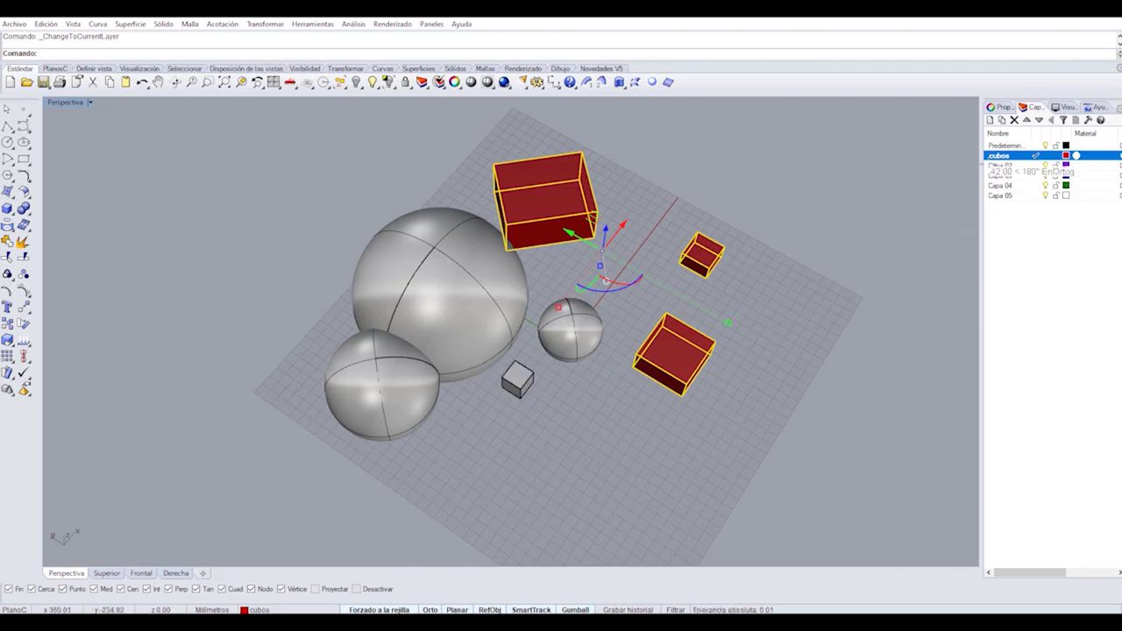
Make Capa 02 the current layer, and turn the cubos layer's visibility off and back on.
left_click(1023, 165)
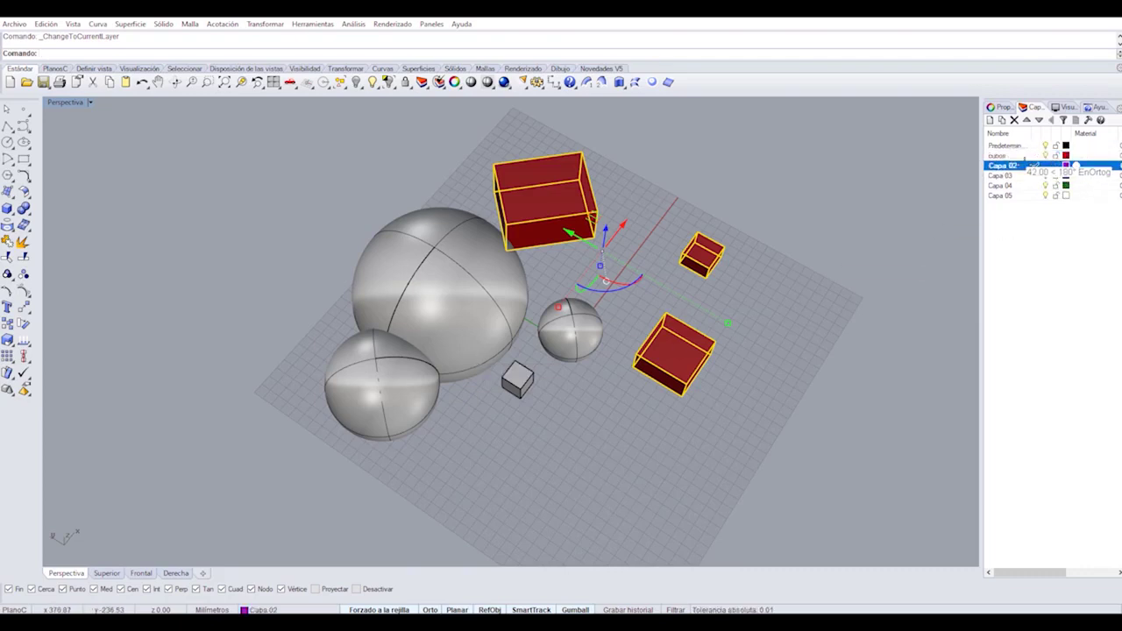
left_click(1035, 165)
left_click(1045, 156)
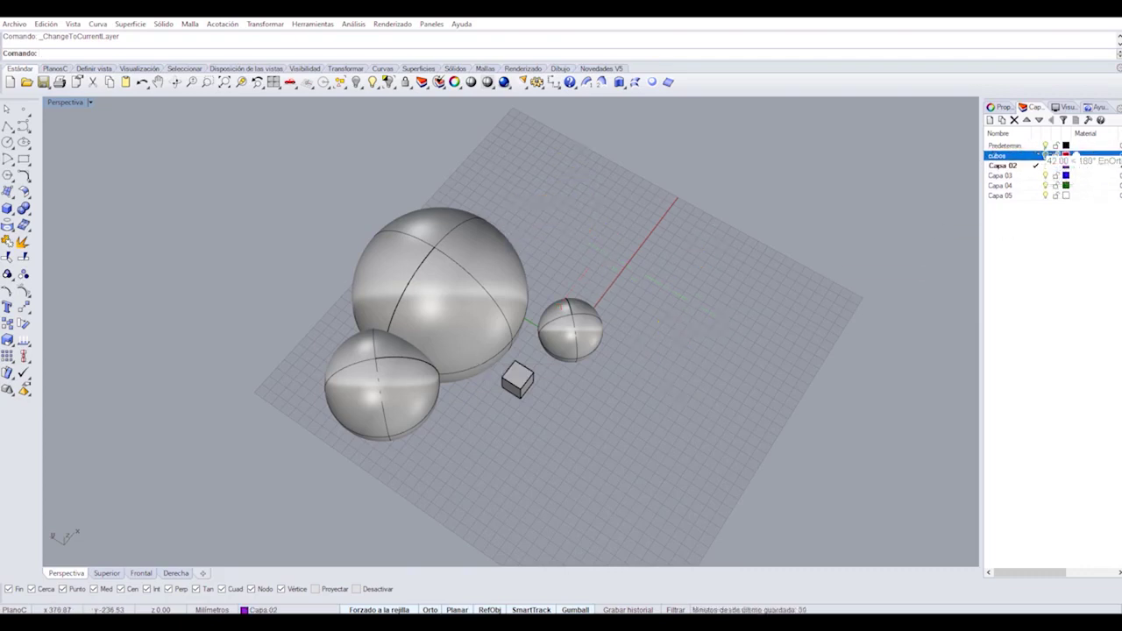
left_click(1045, 155)
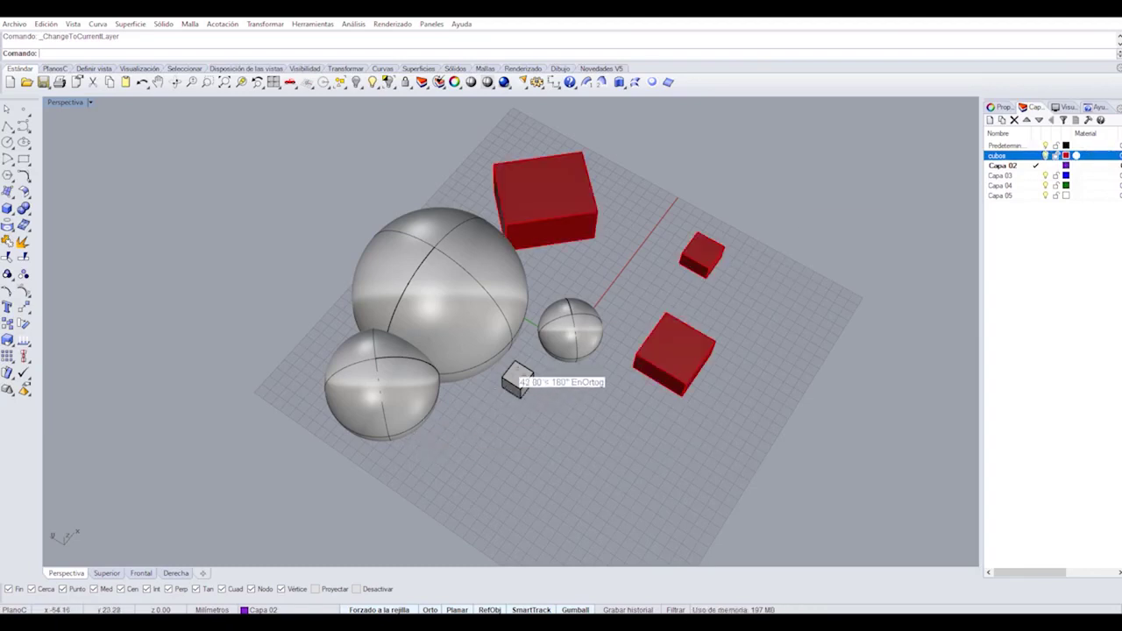
Make cubos the current layer and change the remaining small grey box to it.
left_click(516, 377)
left_click(1036, 155)
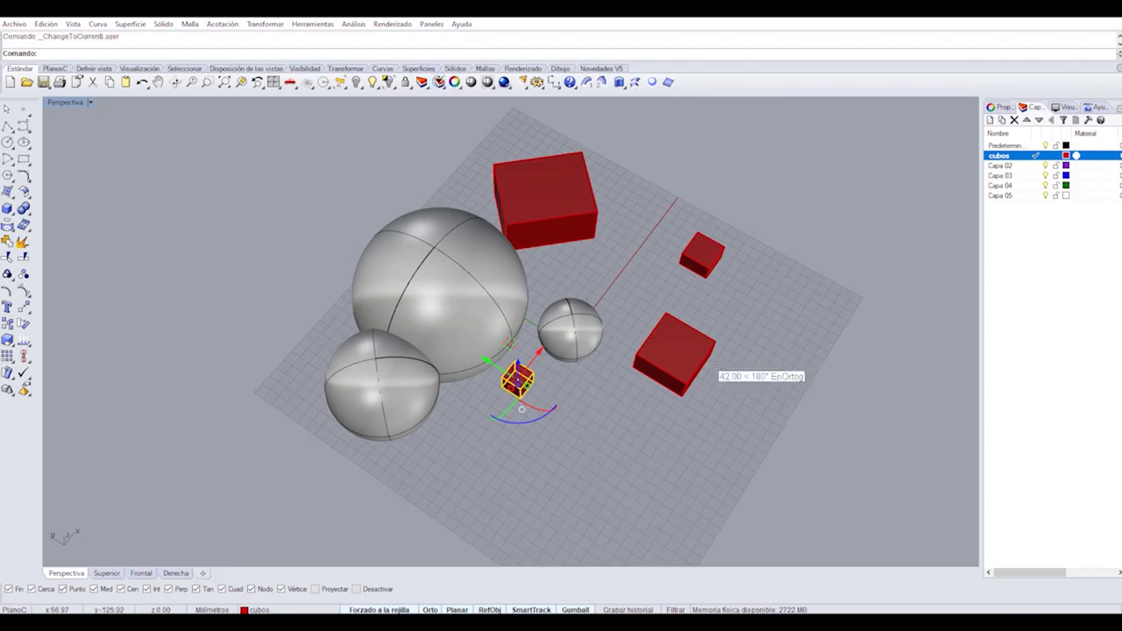
Make Capa 02 the current layer and change all three spheres to it.
left_click(1044, 165)
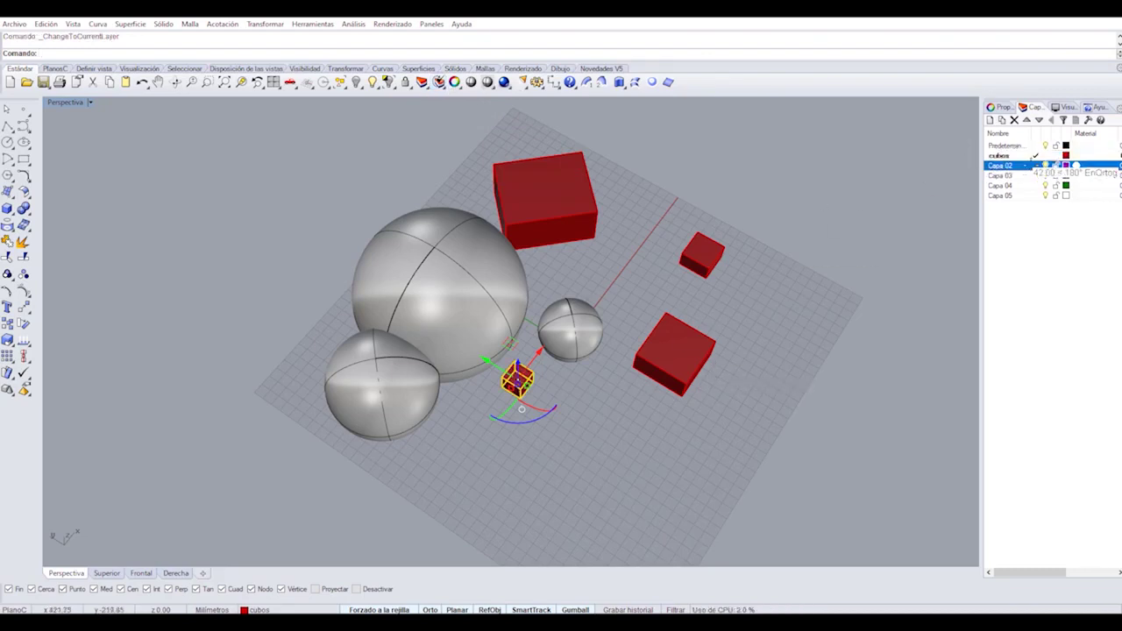
left_click(570, 316)
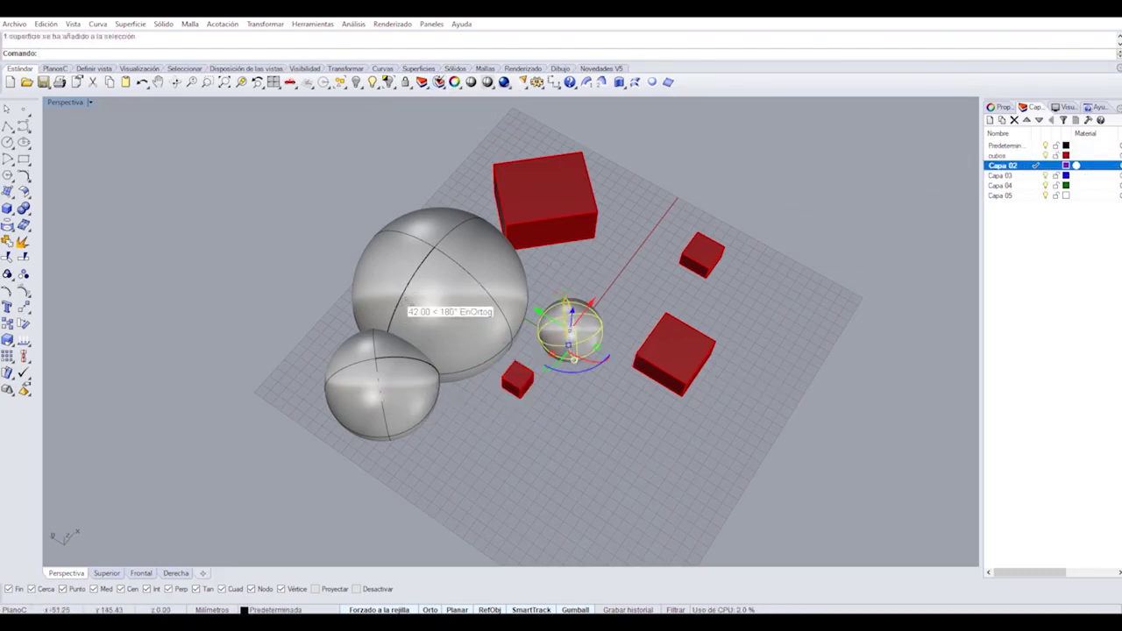
left_click(401, 303, "shift")
left_click(365, 382, "shift")
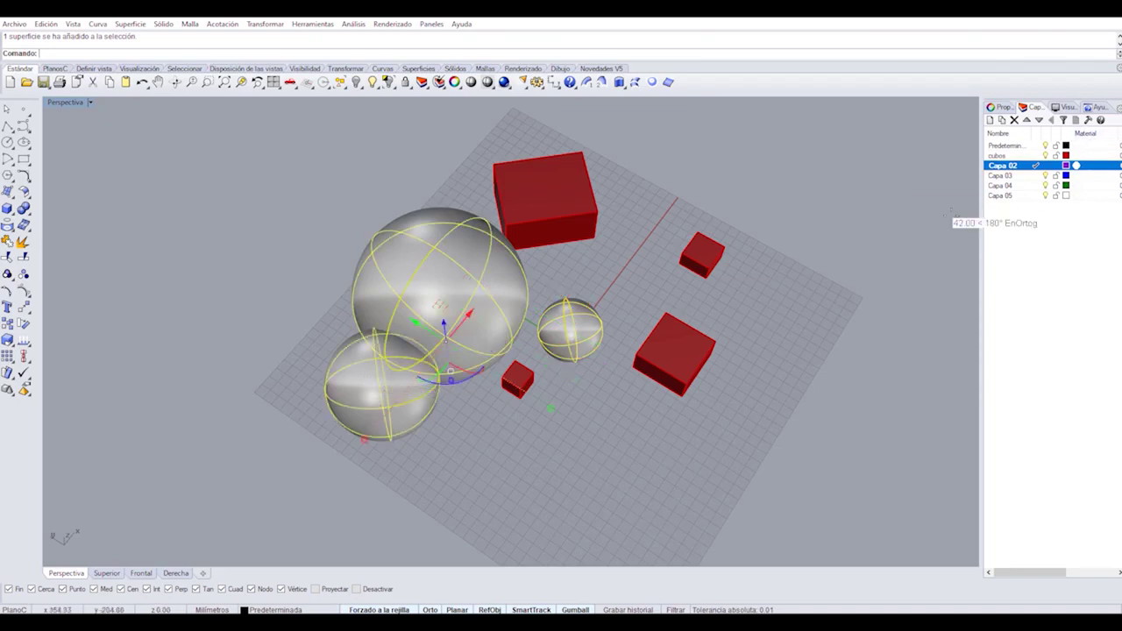
left_click(438, 82)
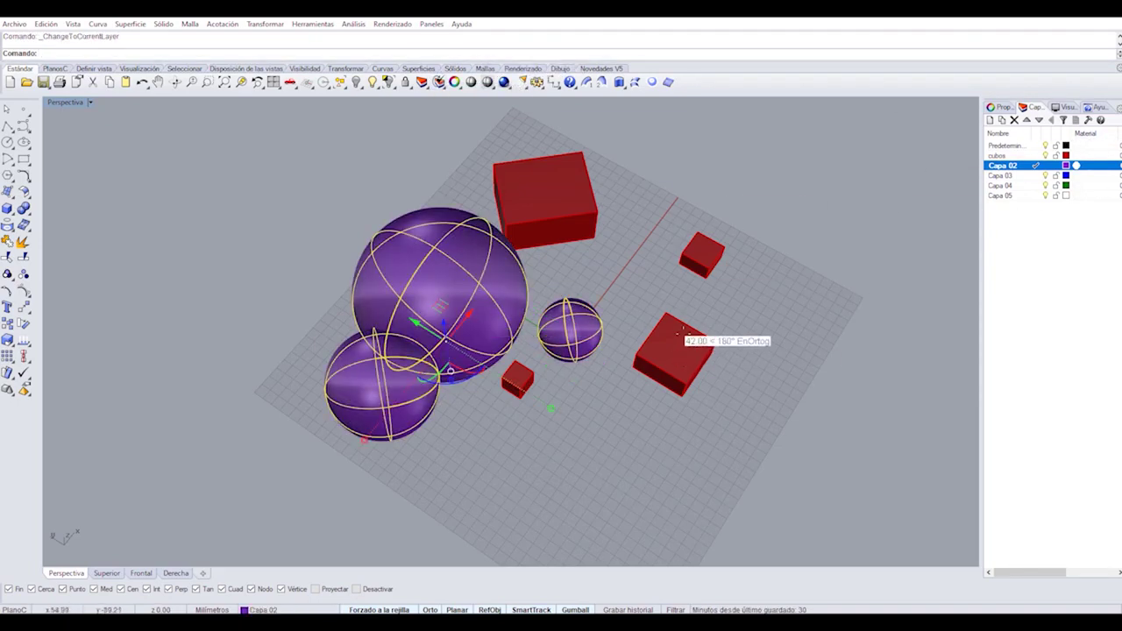
Make Capa 03 the current layer and rename the Capa 02 layer as esferas.
left_click(1037, 176)
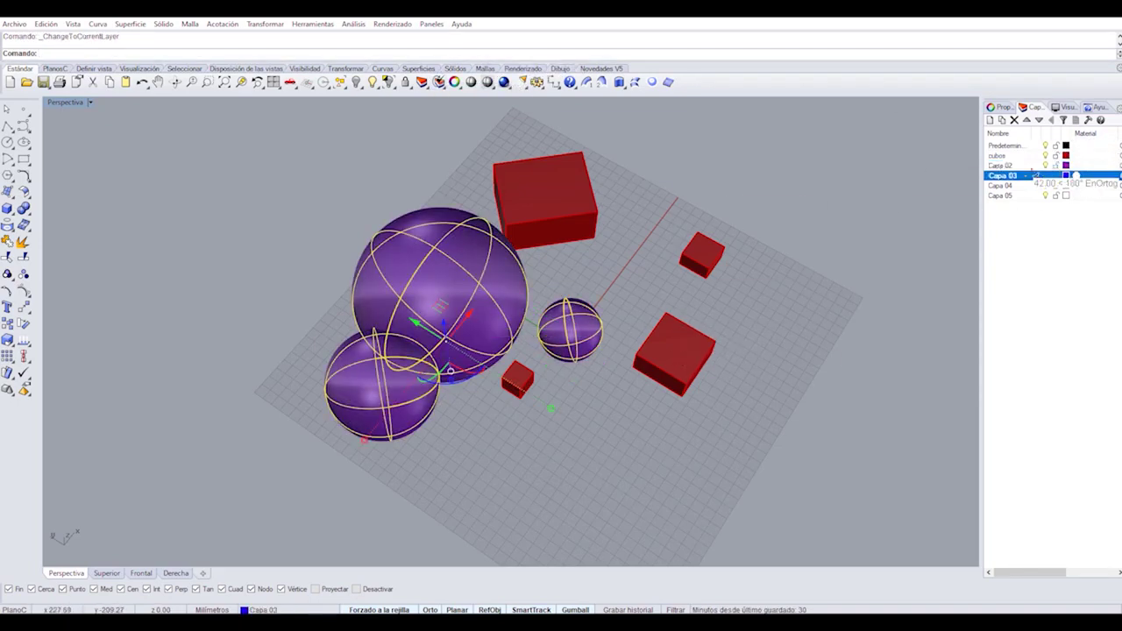
left_click(1005, 165)
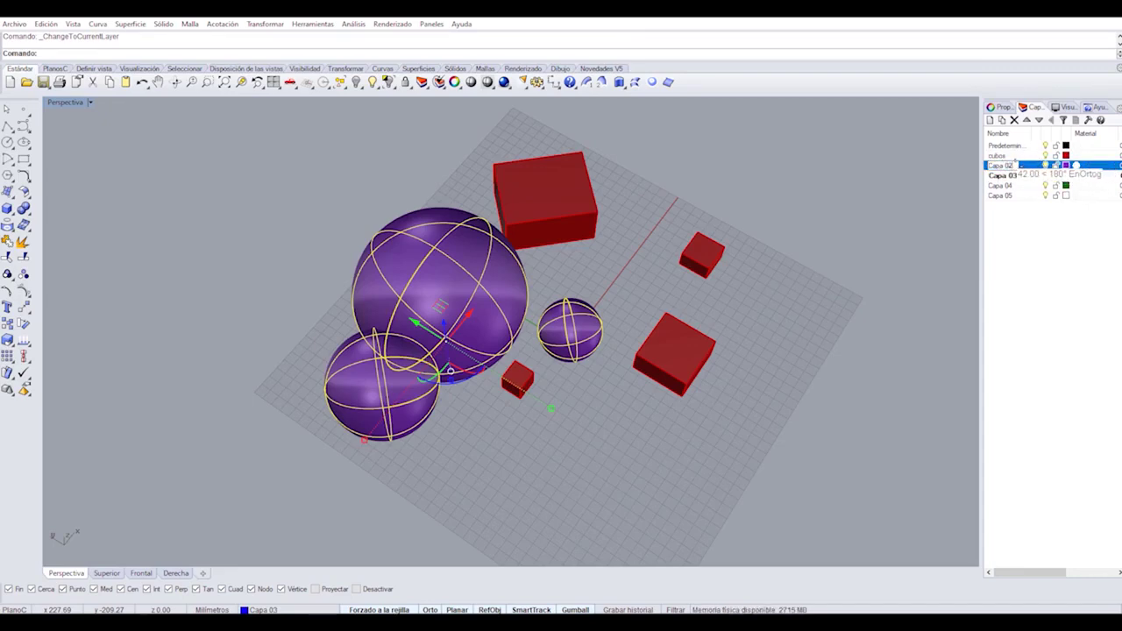
left_click_drag(1017, 164, 955, 164)
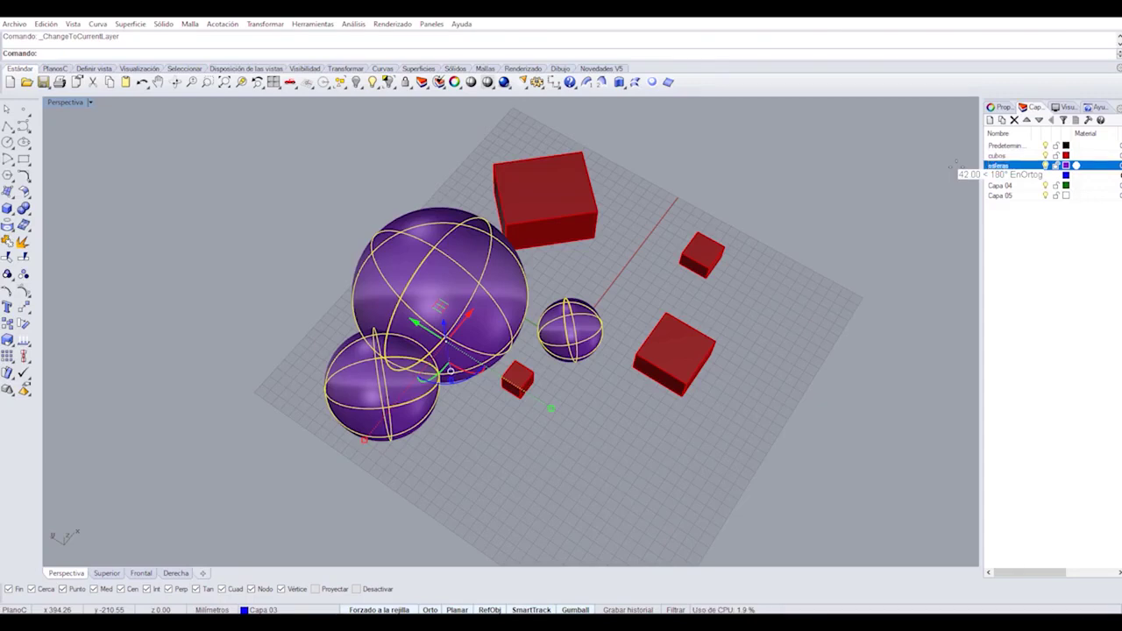
key("Return")
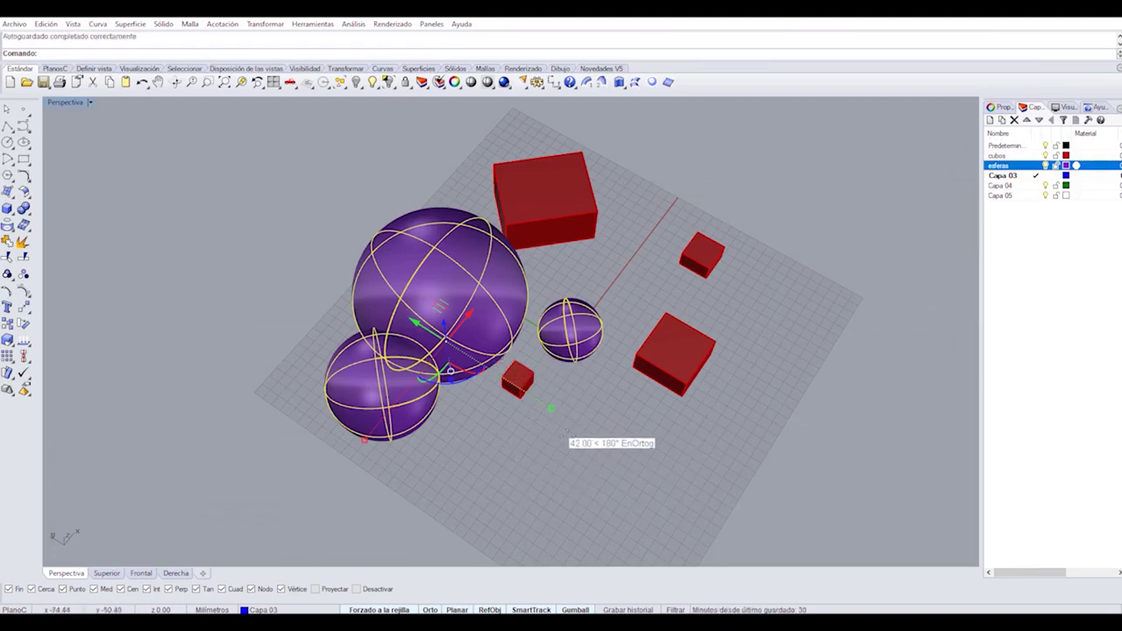
Change the three selected spheres to the current Capa 03 layer, and undo that layer change.
right_click_drag(549, 434, 473, 375)
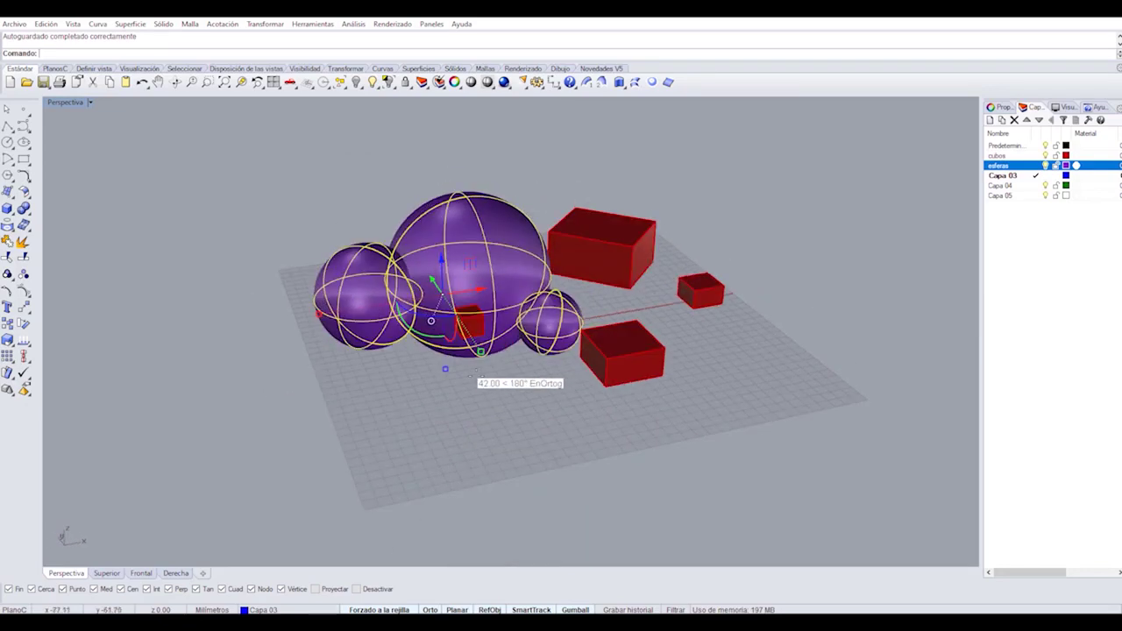
right_click(475, 375)
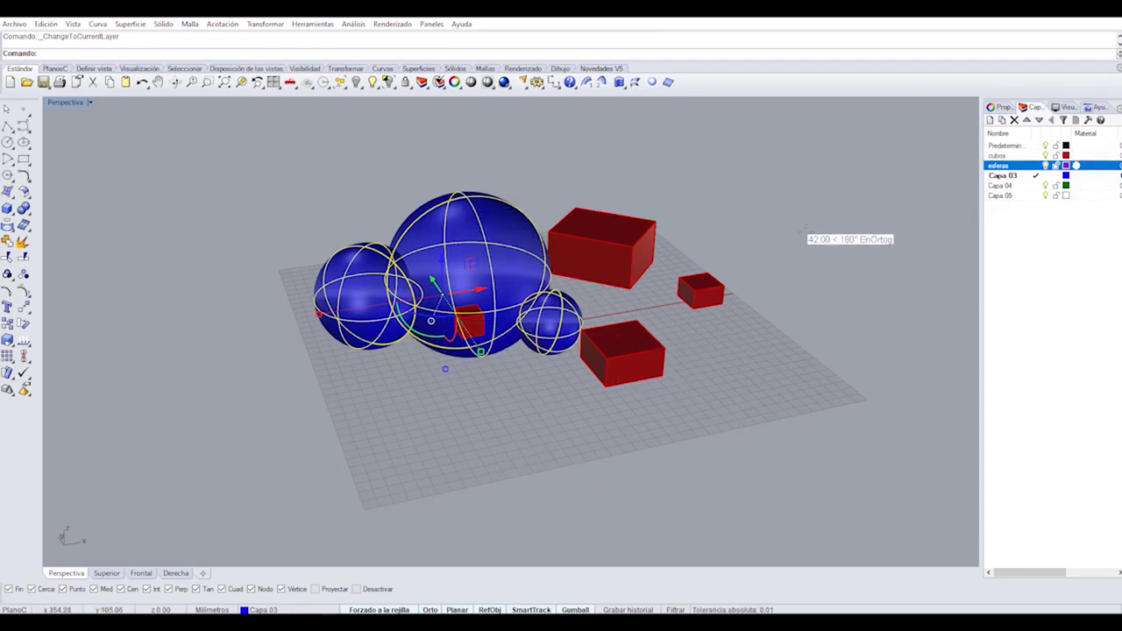
key("ctrl+z")
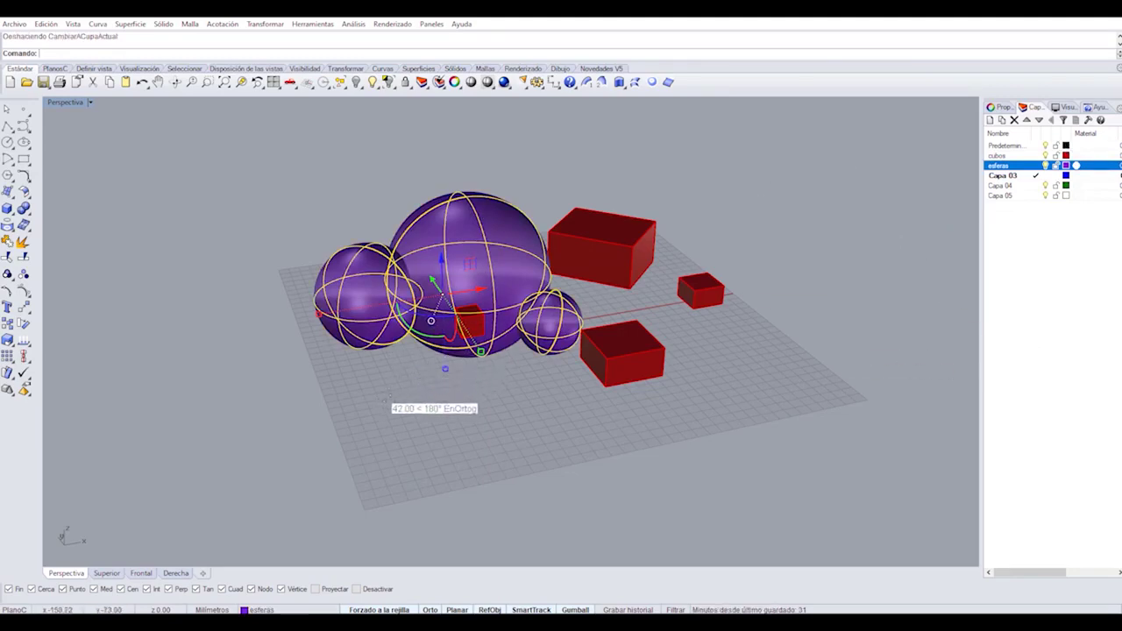
right_click_drag(387, 387, 440, 449)
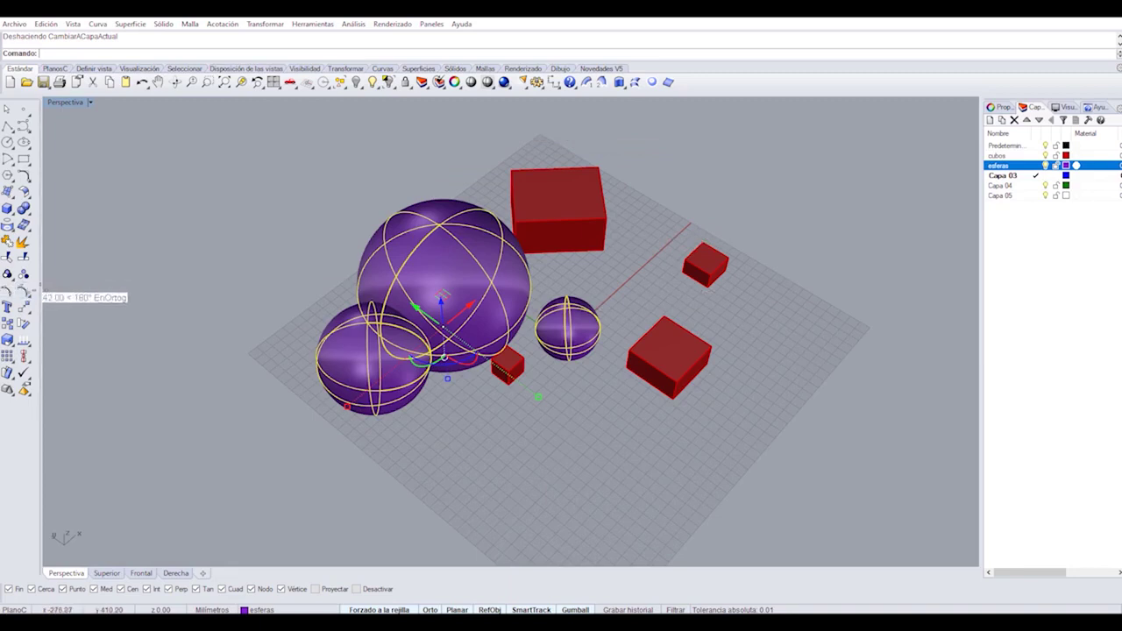
Try to rotate the three spheres in 2D about the flat box's nearest bottom corner, using its adjacent bottom corner as reference.
left_click(23, 324)
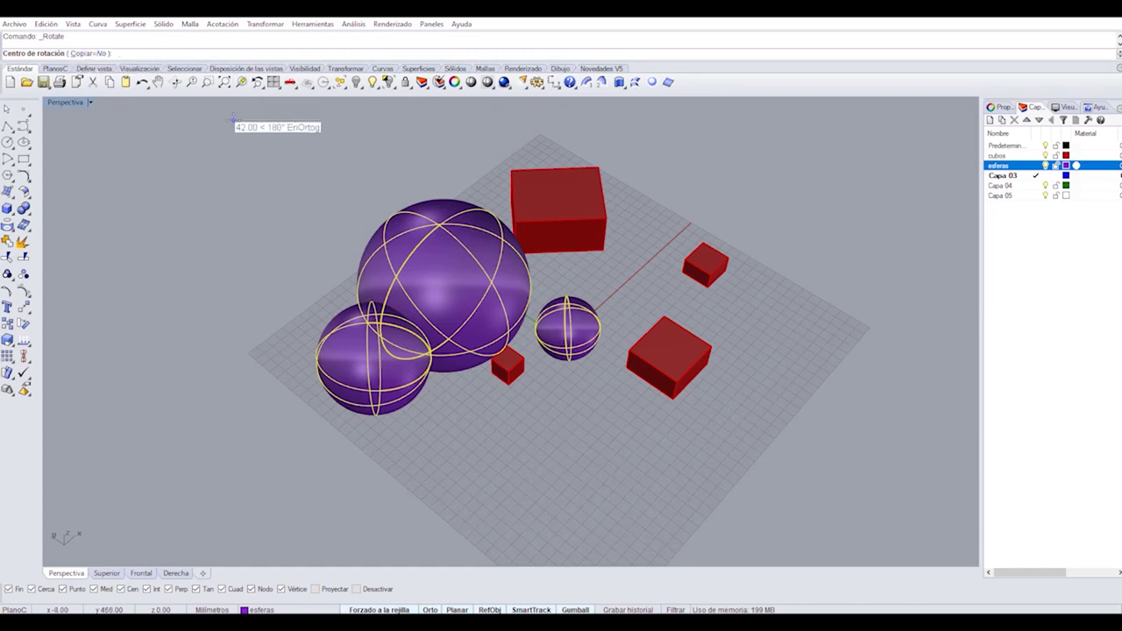
left_click(673, 399)
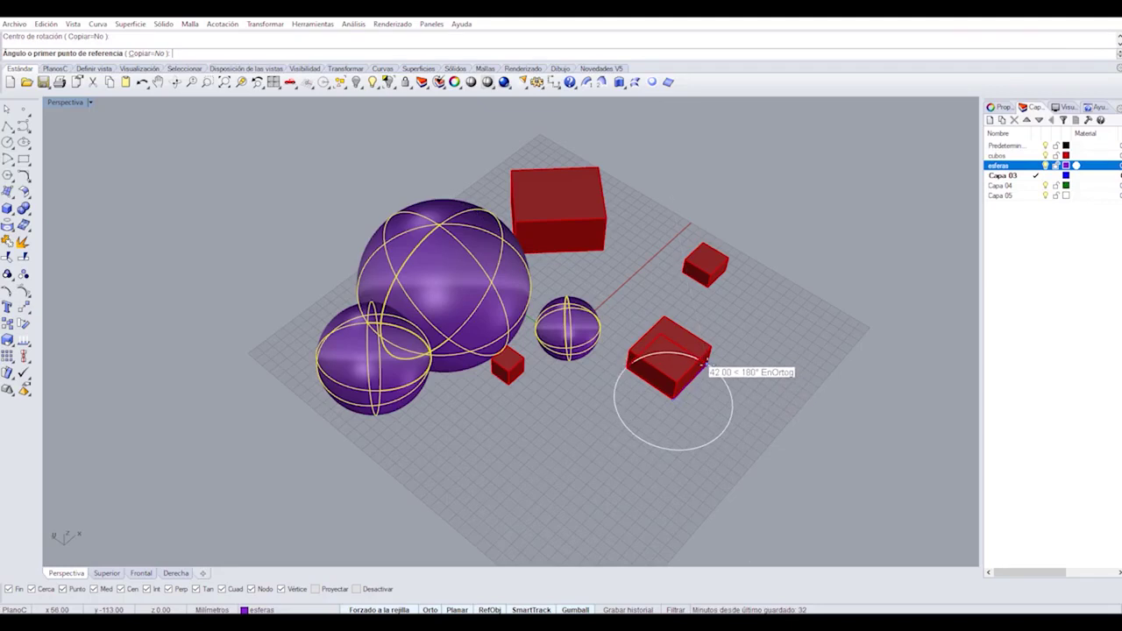
left_click(707, 362)
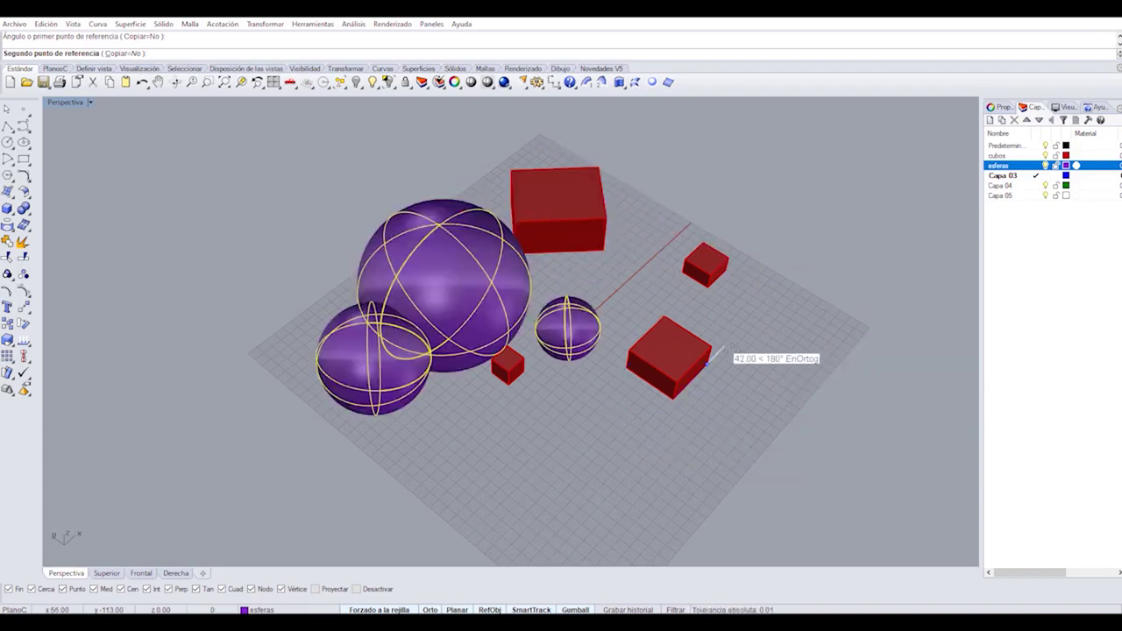
left_click(709, 360)
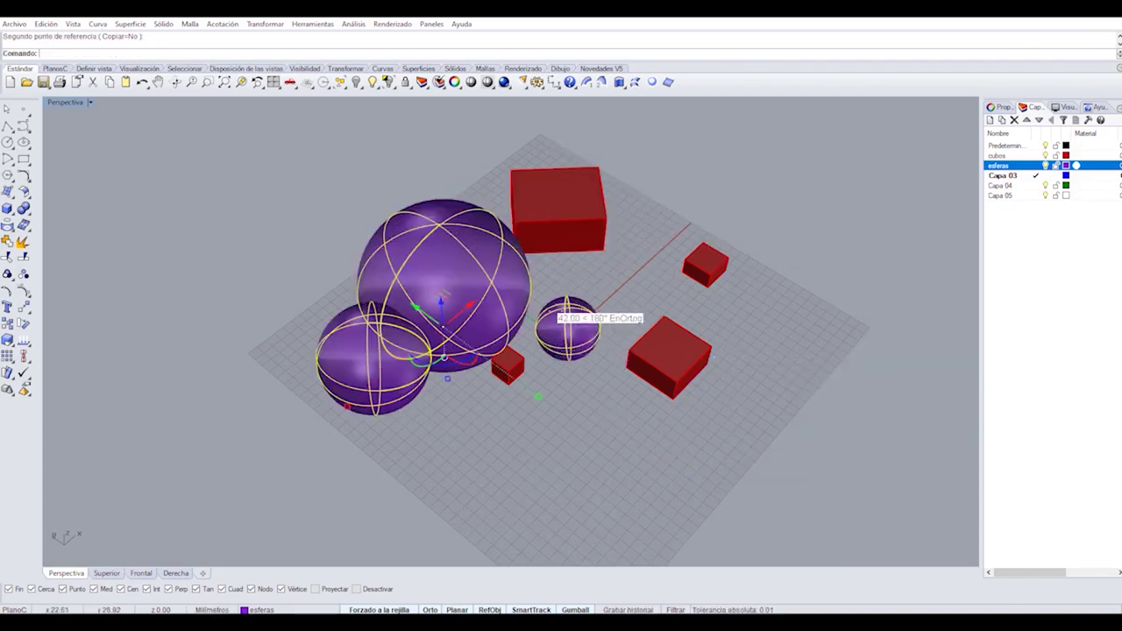
Select only the small sphere and try a 2D rotation about its centre, with the first reference point just outside the sphere.
scroll(561, 311, "up", 5)
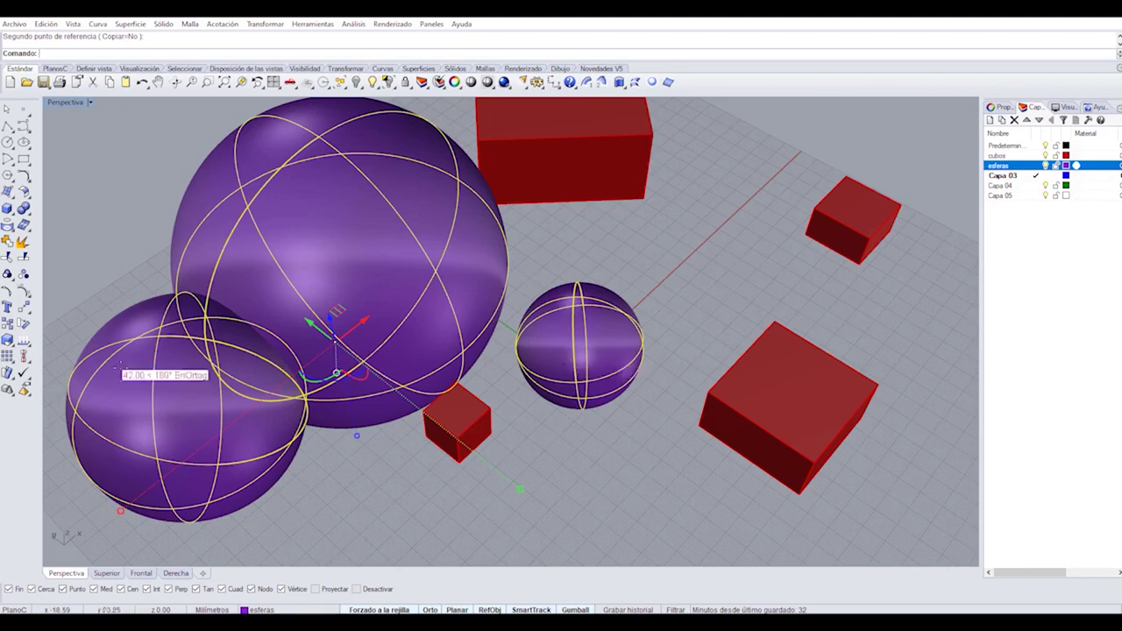
left_click(533, 321)
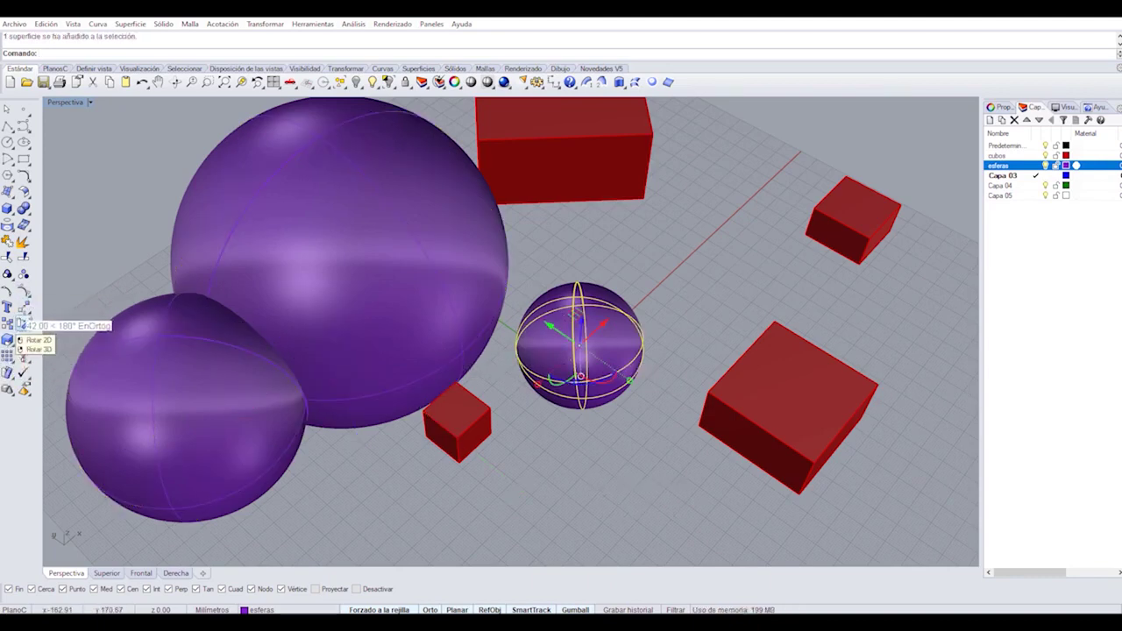
left_click(19, 322)
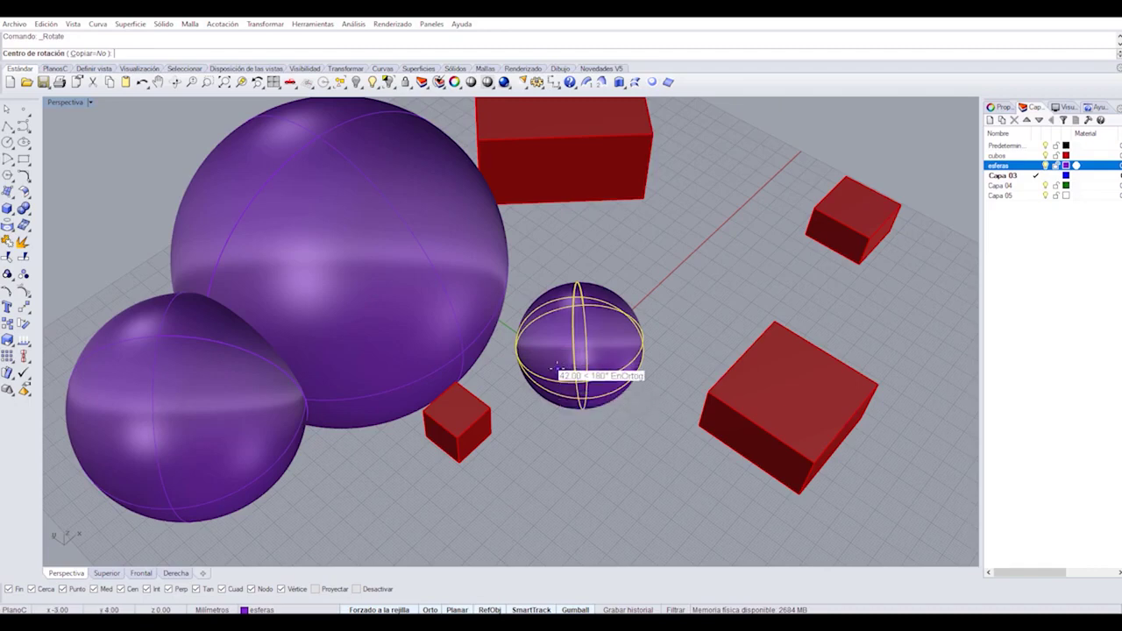
right_click_drag(626, 412, 658, 381)
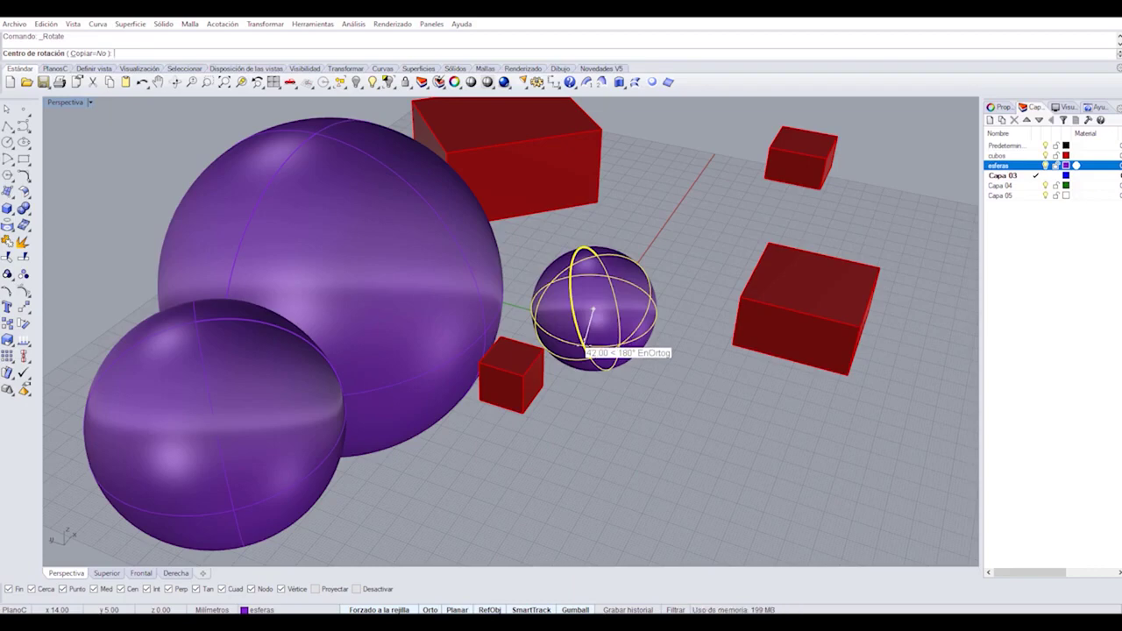
left_click(586, 344)
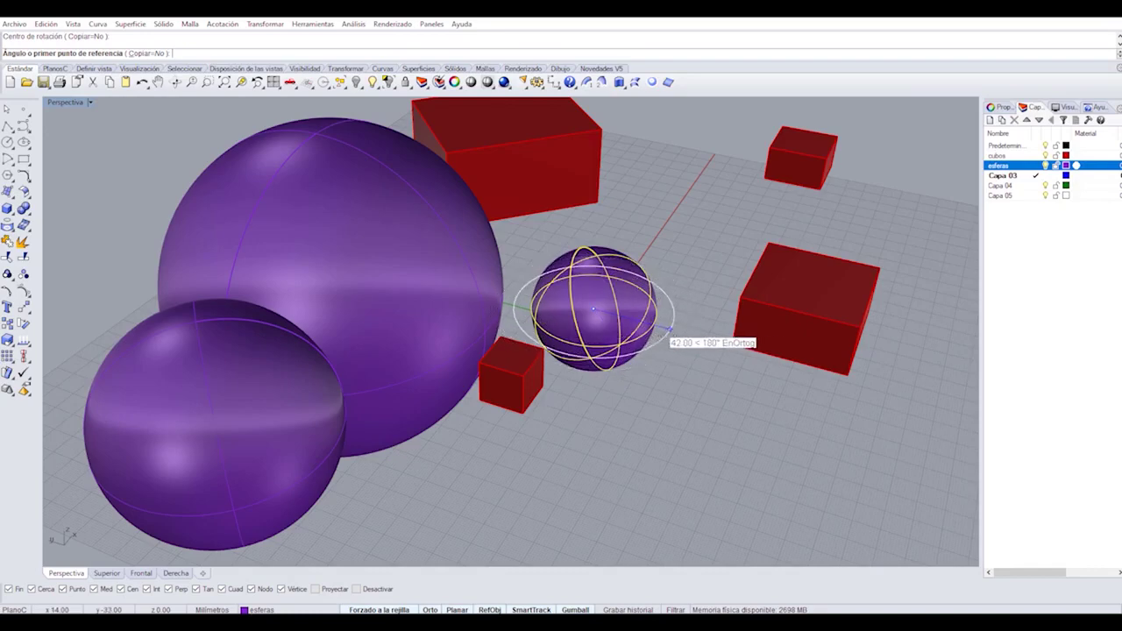
left_click(669, 330)
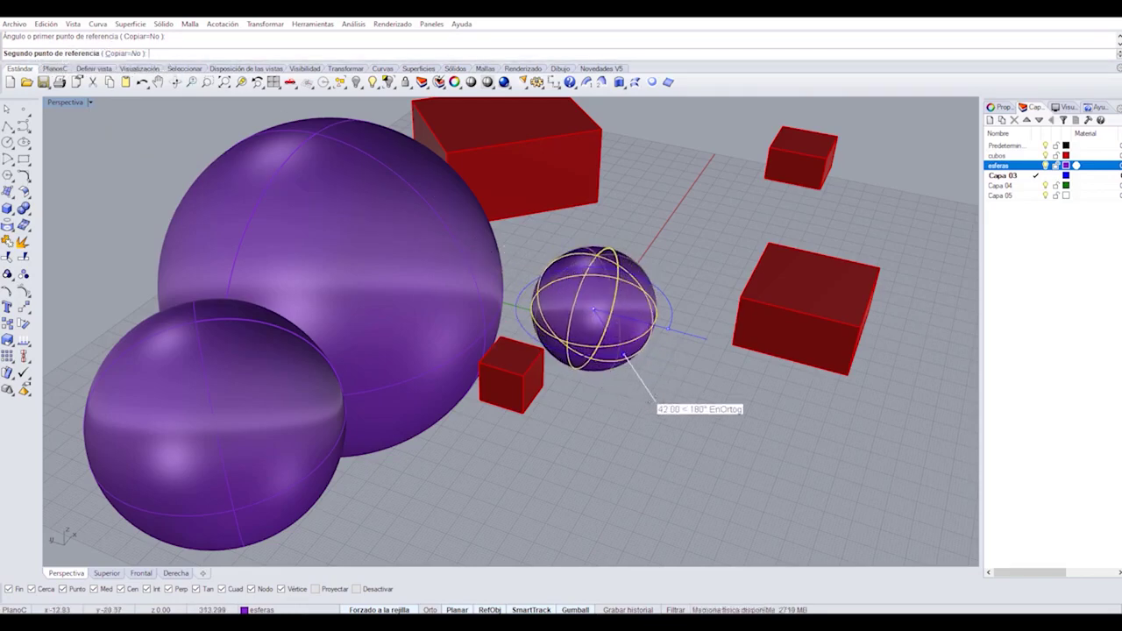
Start defining the ortho mode angle during the rotation, and cancel both the angle entry and the rotation.
right_click(429, 609)
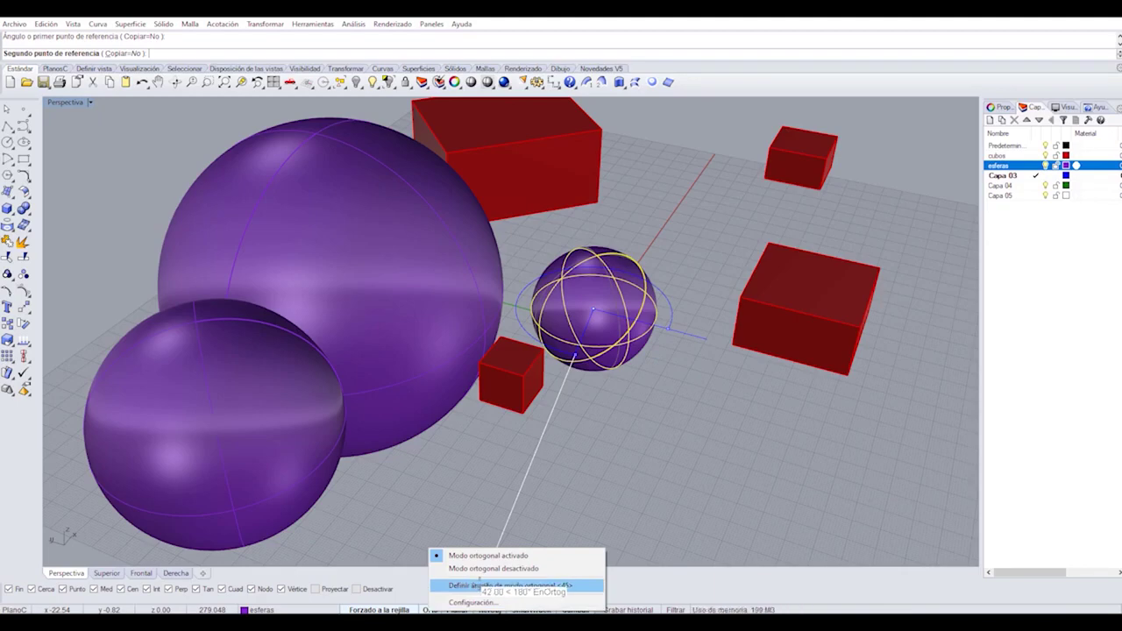
left_click(489, 585)
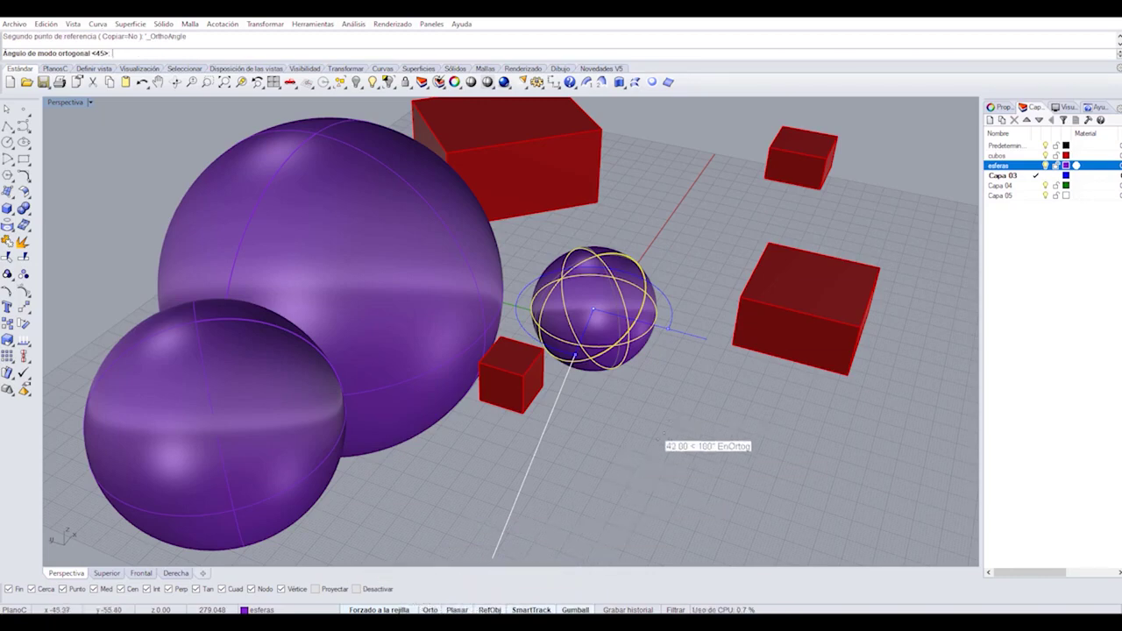
right_click(430, 611)
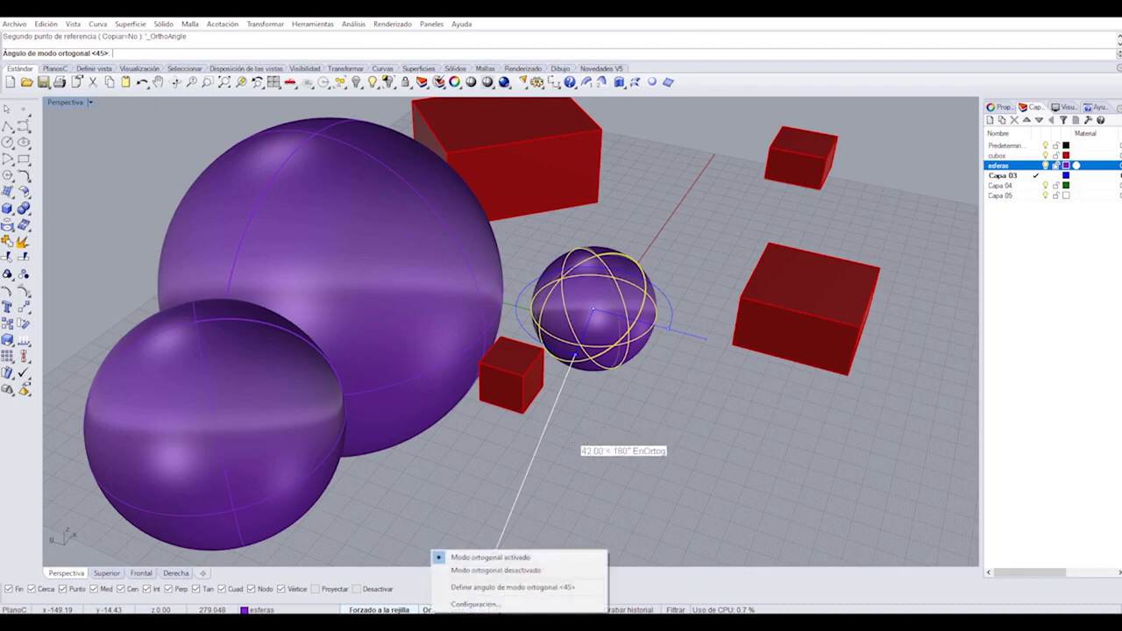
left_click(575, 438)
key("Escape")
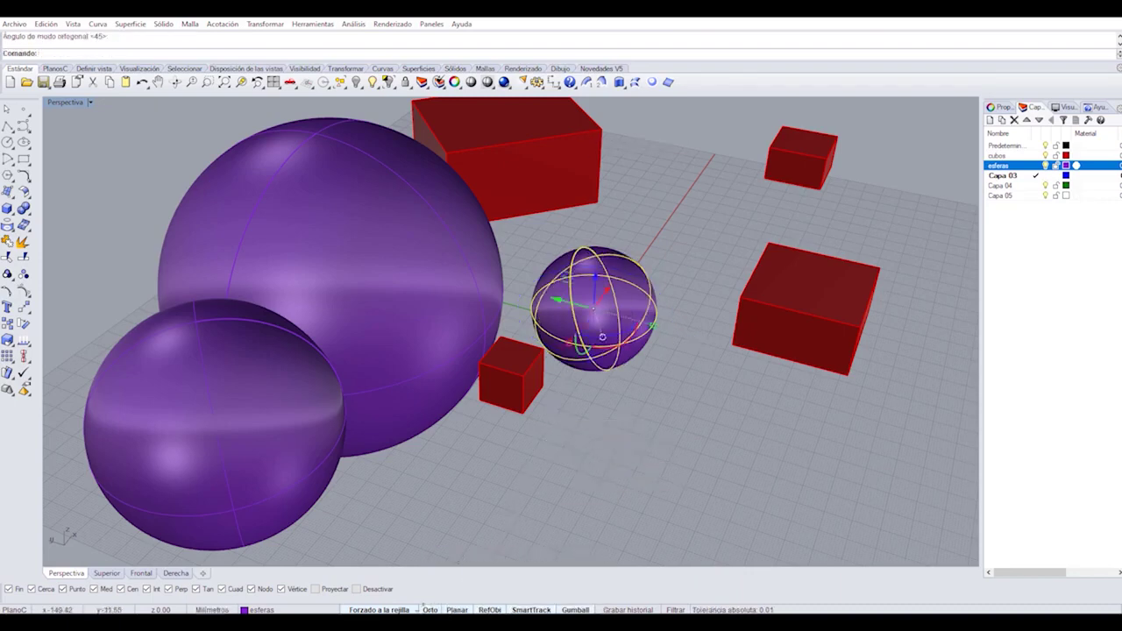
Open the modelling aids options from the ortho mode settings, highlight the ortho snap angle, and accept the dialog.
right_click(429, 611)
left_click(443, 586)
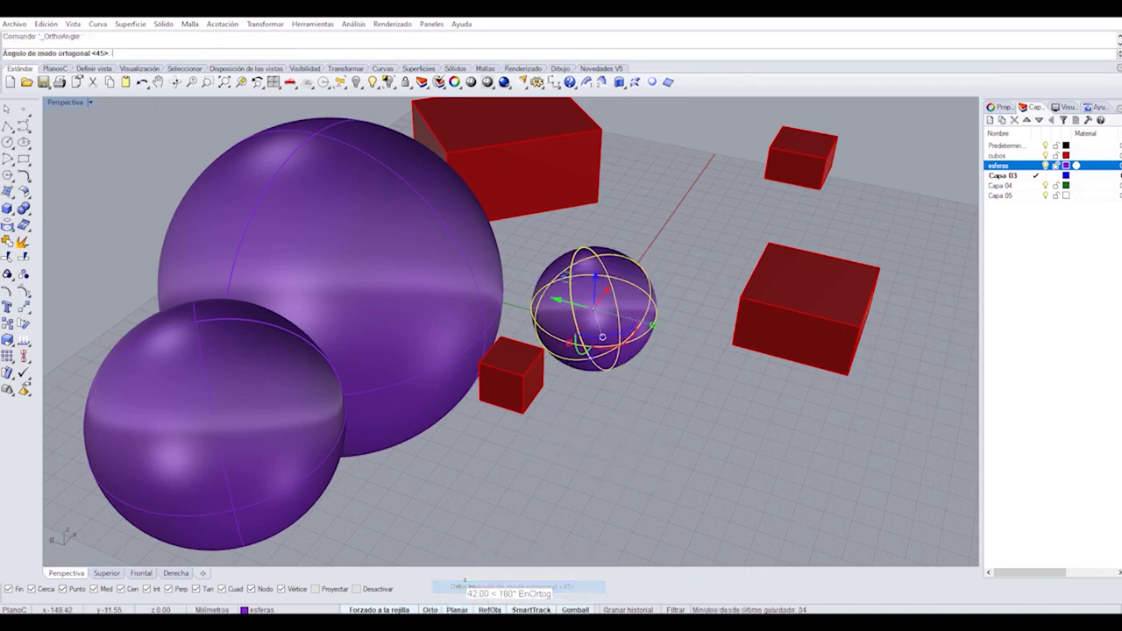
right_click(430, 610)
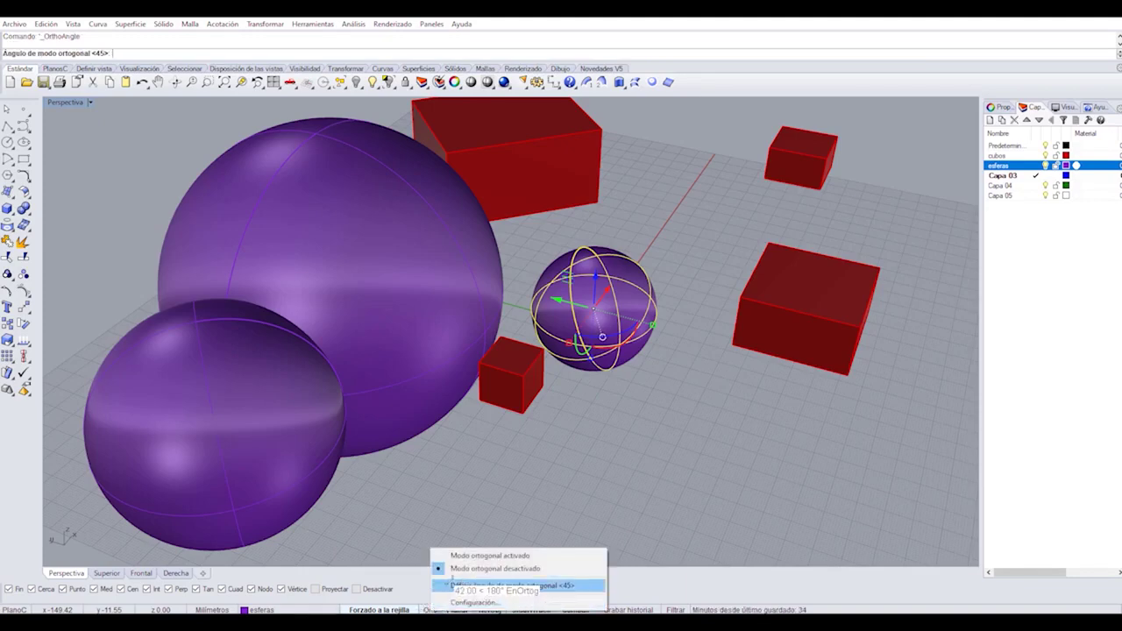
left_click(478, 593)
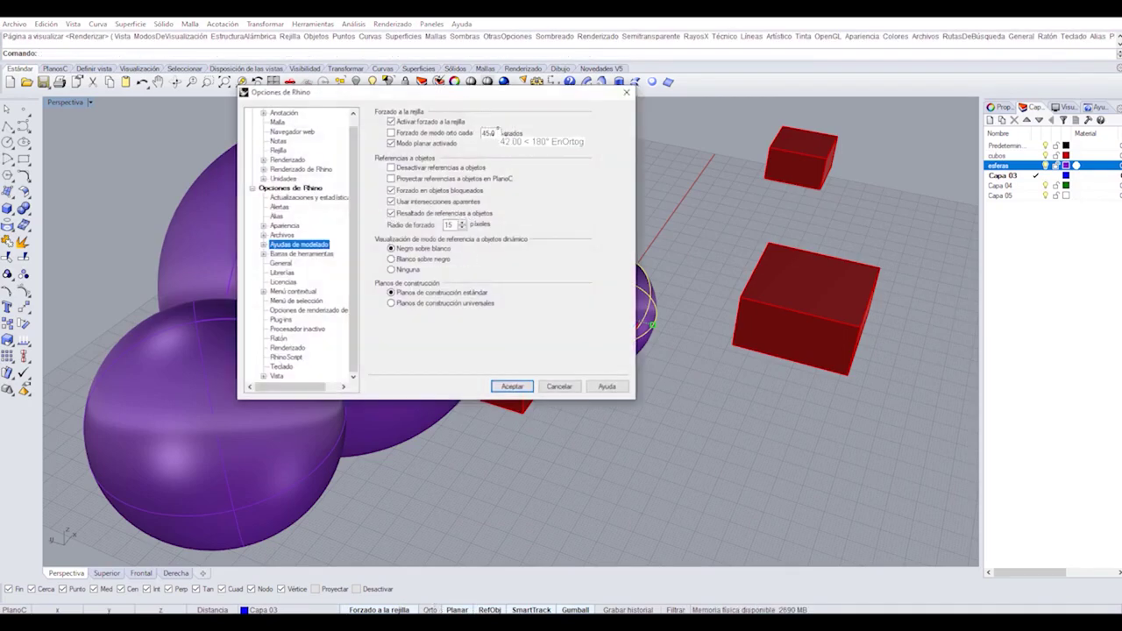
double_click(489, 133)
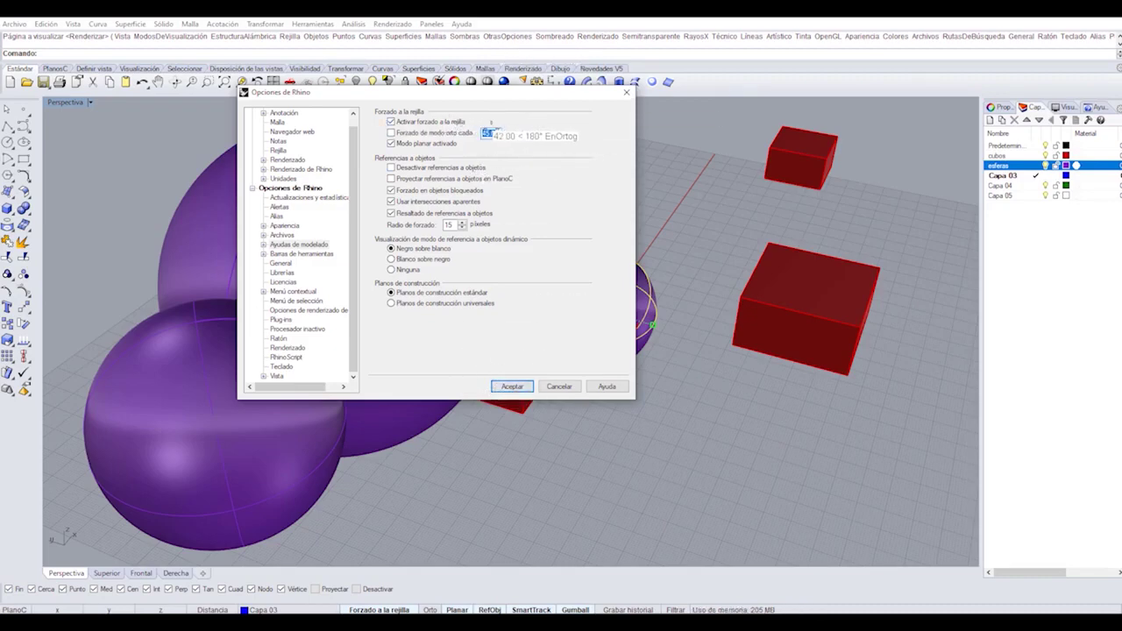
left_click(512, 386)
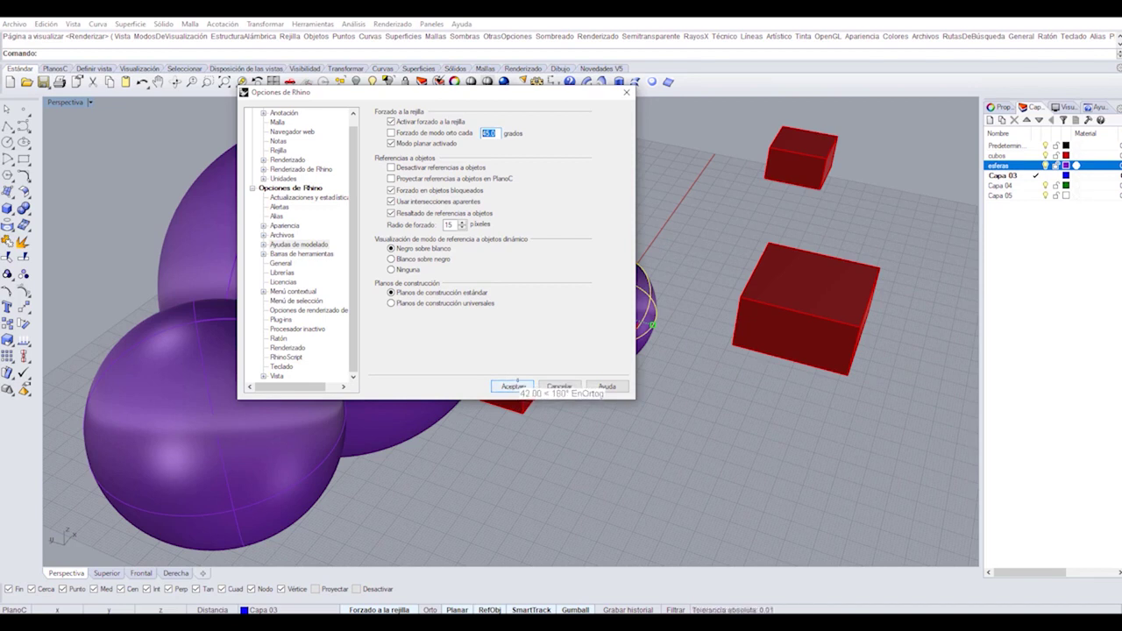
left_click(513, 386)
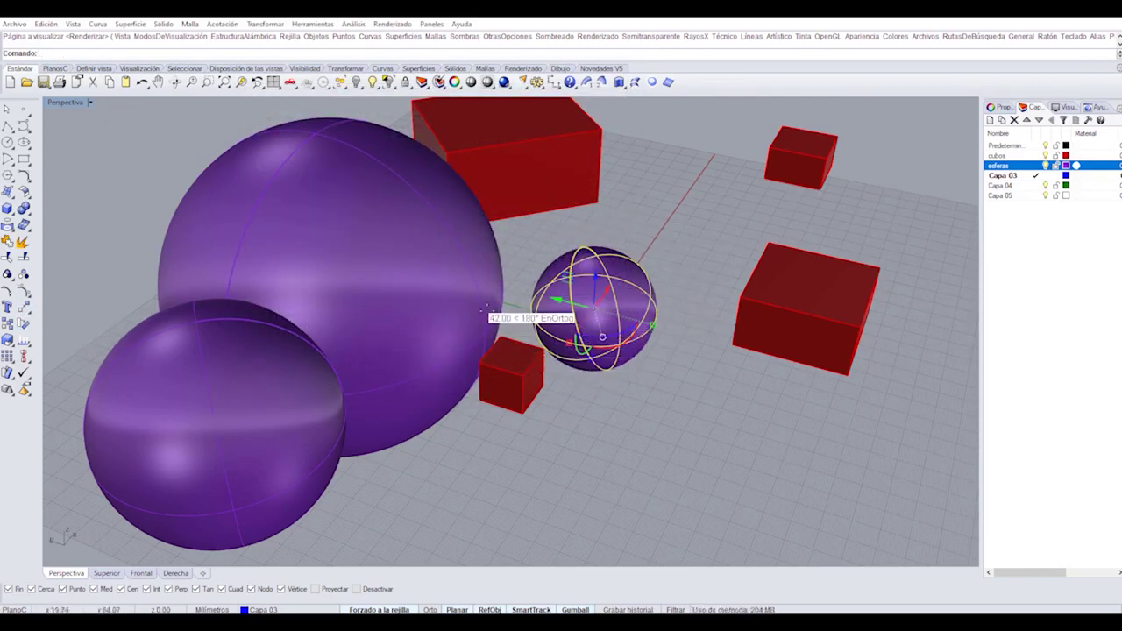
Start a 3D scale of the small sphere, and cancel it with the sphere deselected.
scroll(631, 349, "down", 5)
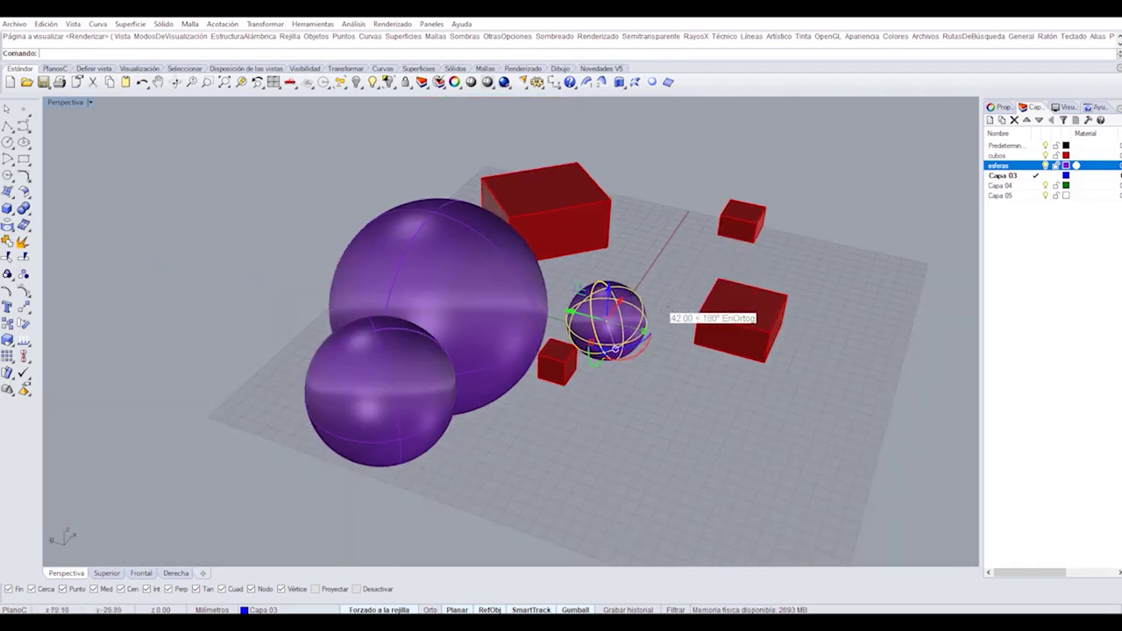
right_click_drag(857, 314, 728, 306)
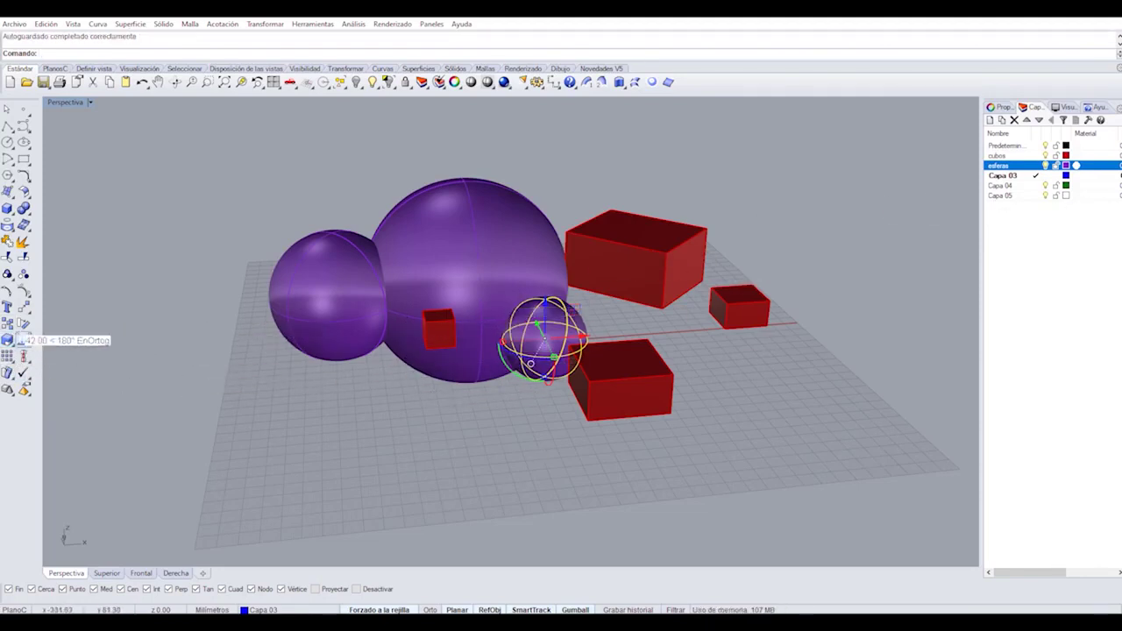
left_click(8, 342)
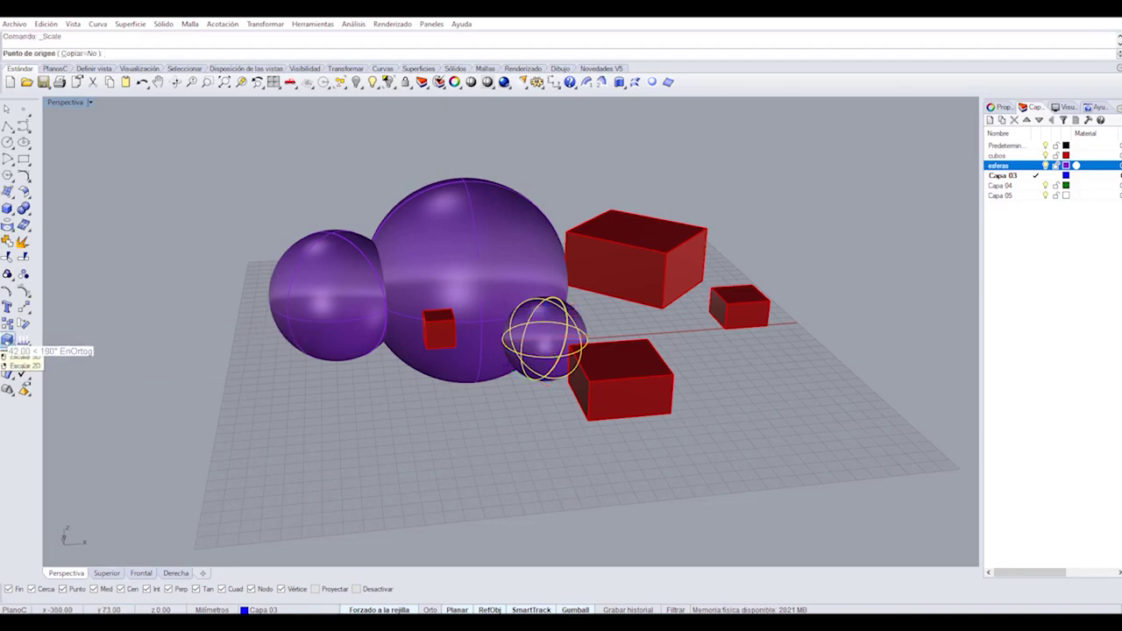
left_click(7, 342)
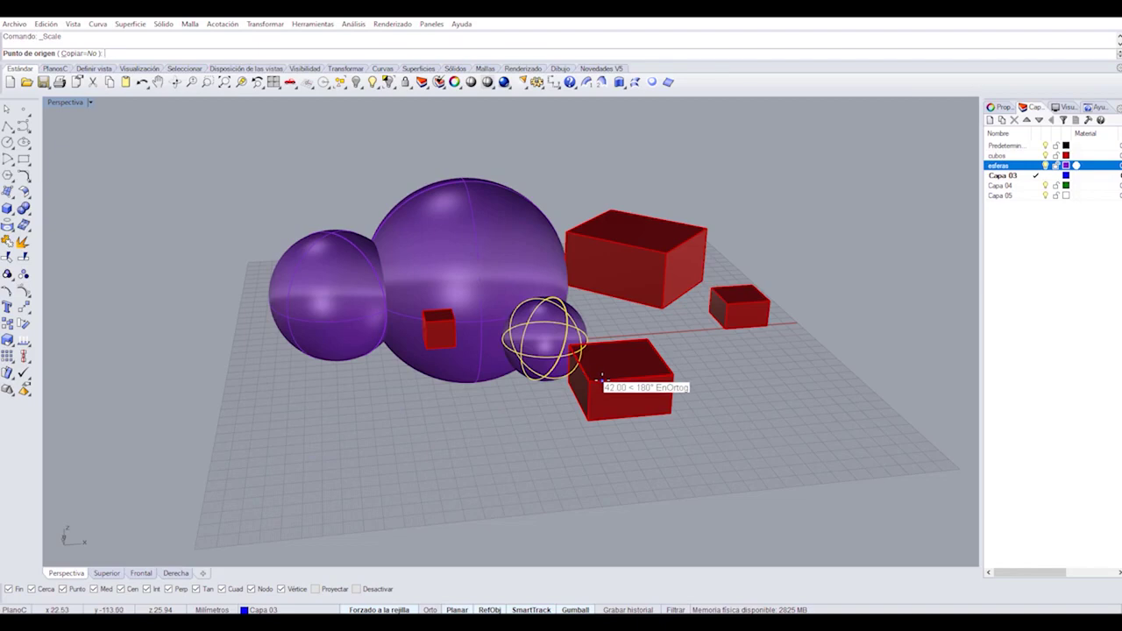
key("Escape")
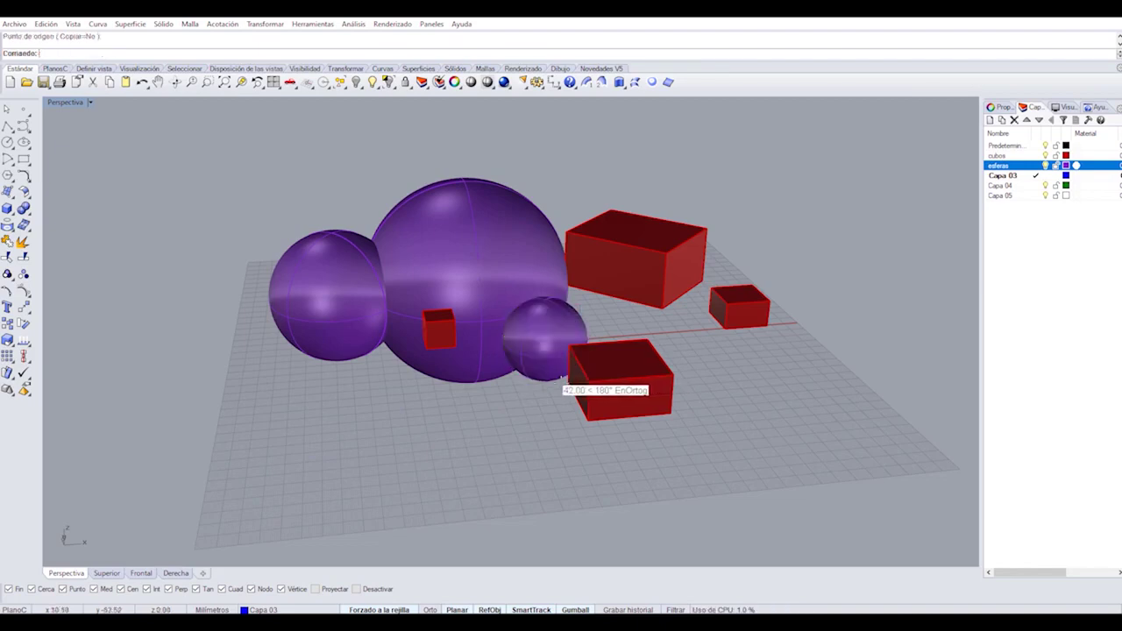
Select the flat box beside the small sphere and move it along the X axis away from the sphere.
left_click(613, 381)
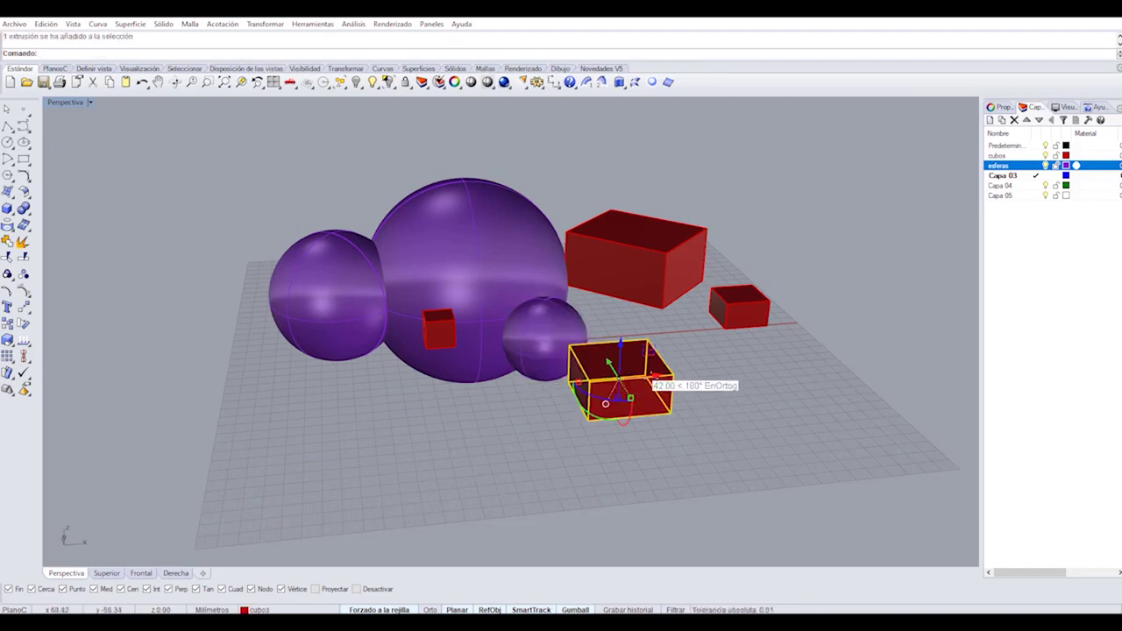
left_click_drag(649, 378, 729, 392)
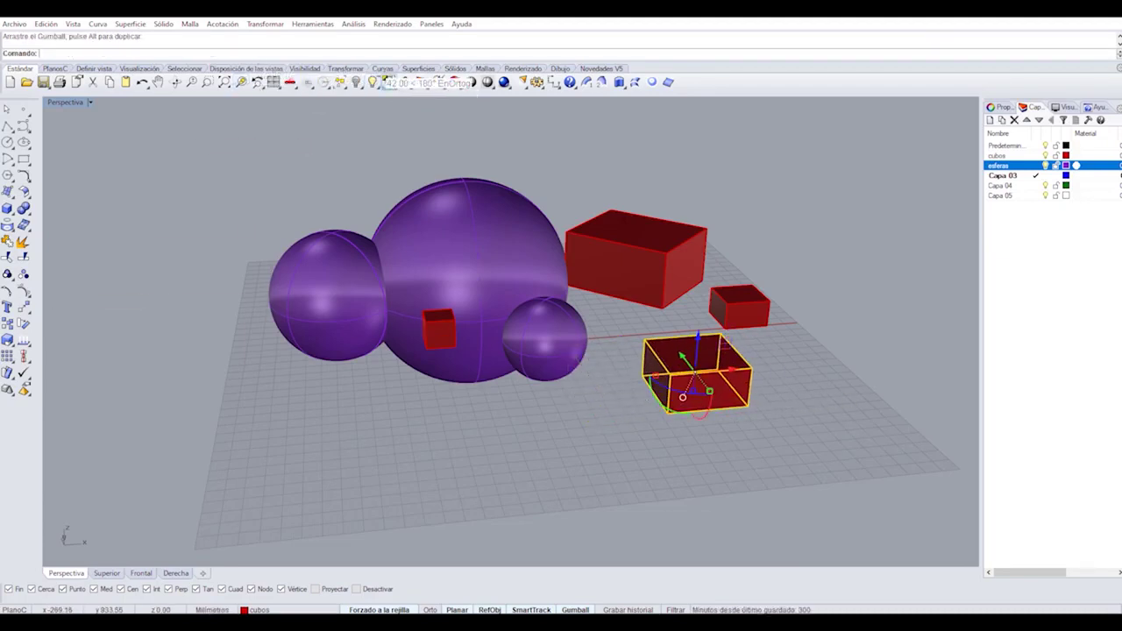
Isolate the selected flat box by hiding all the other objects.
left_click(387, 81)
scroll(789, 351, "up", 4)
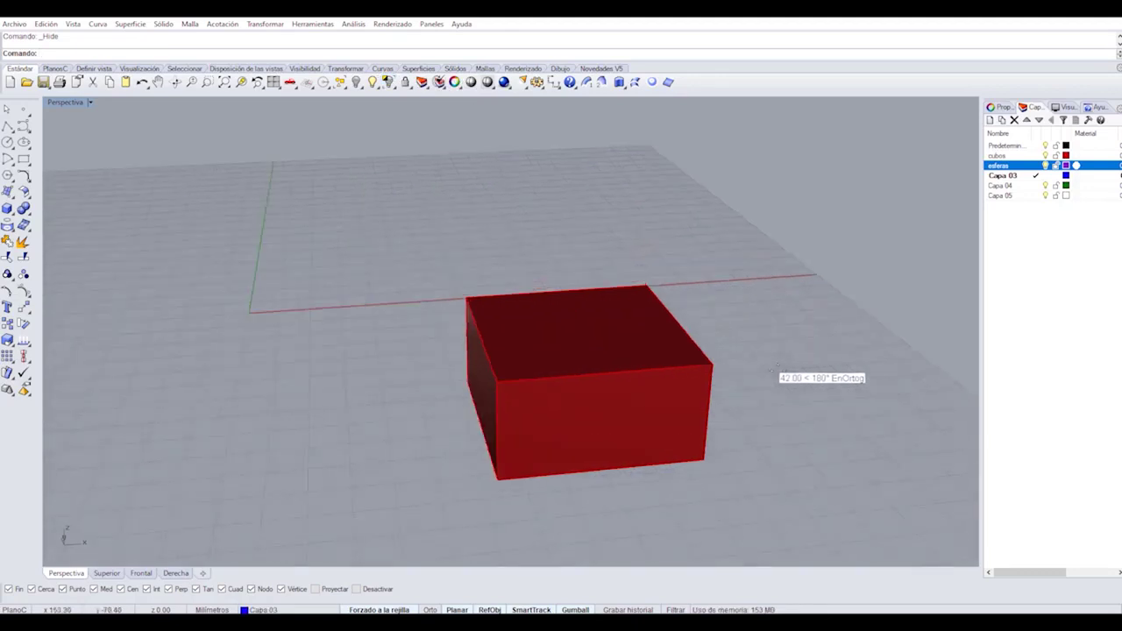
scroll(754, 395, "down", 2)
middle_click(675, 395)
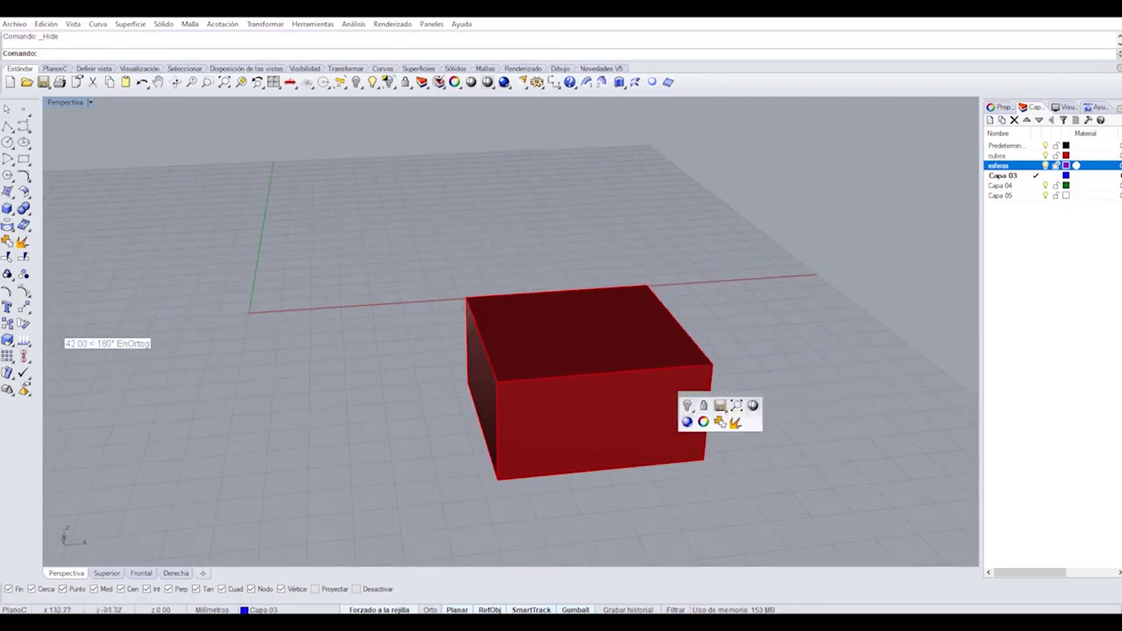
Scale the box in one dimension along X from its front lower corner, stretching it to about 108 mm long.
left_click(7, 341)
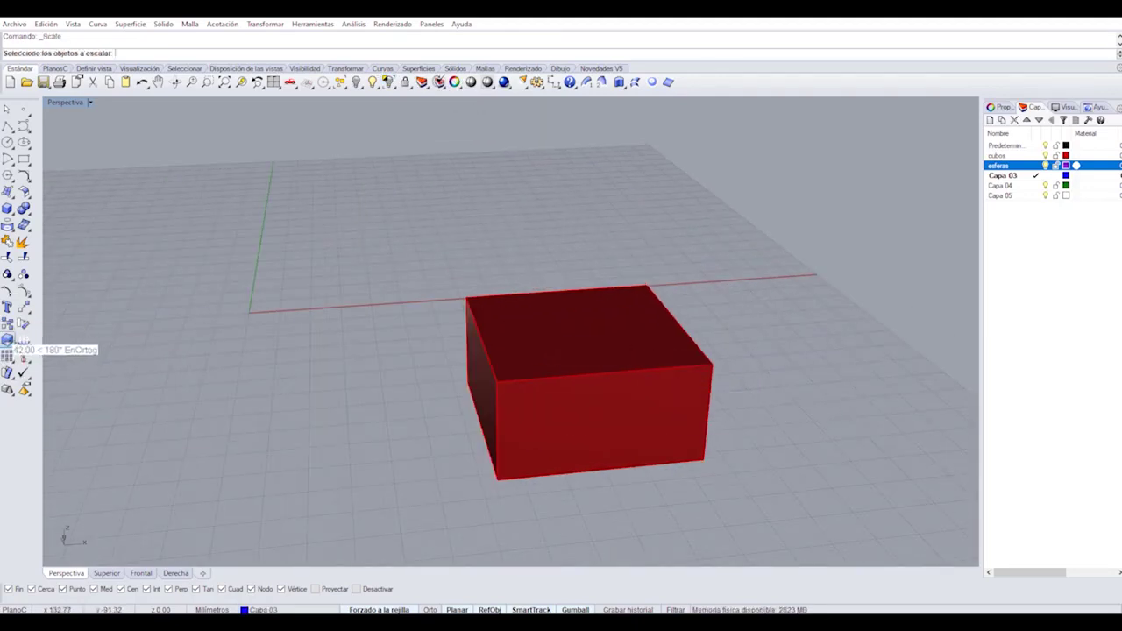
left_click(7, 342)
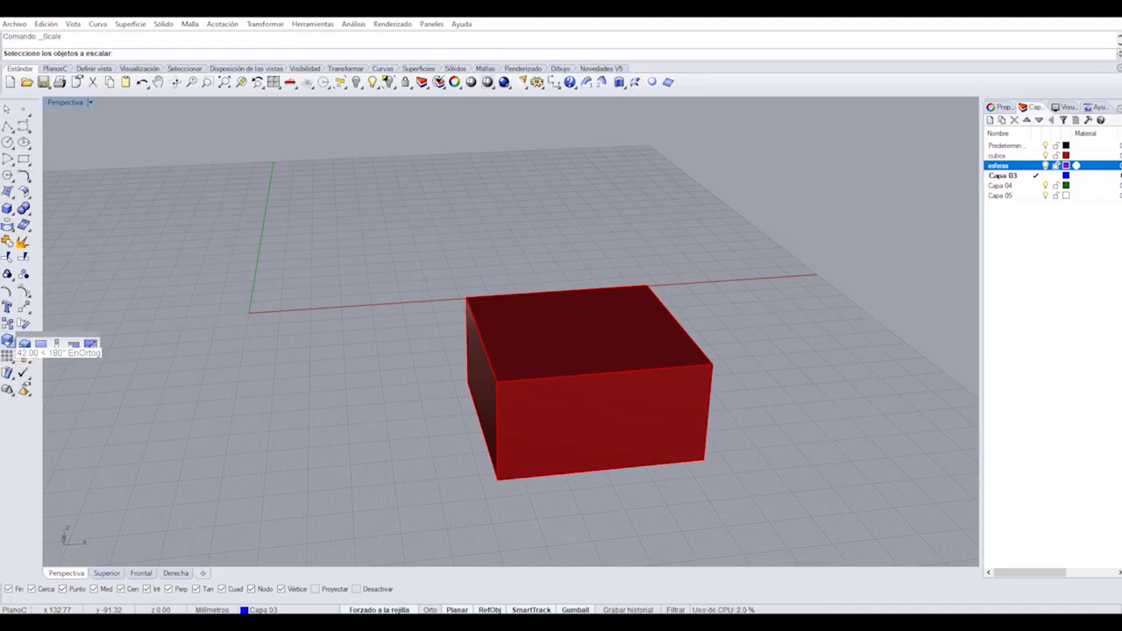
left_click(56, 347)
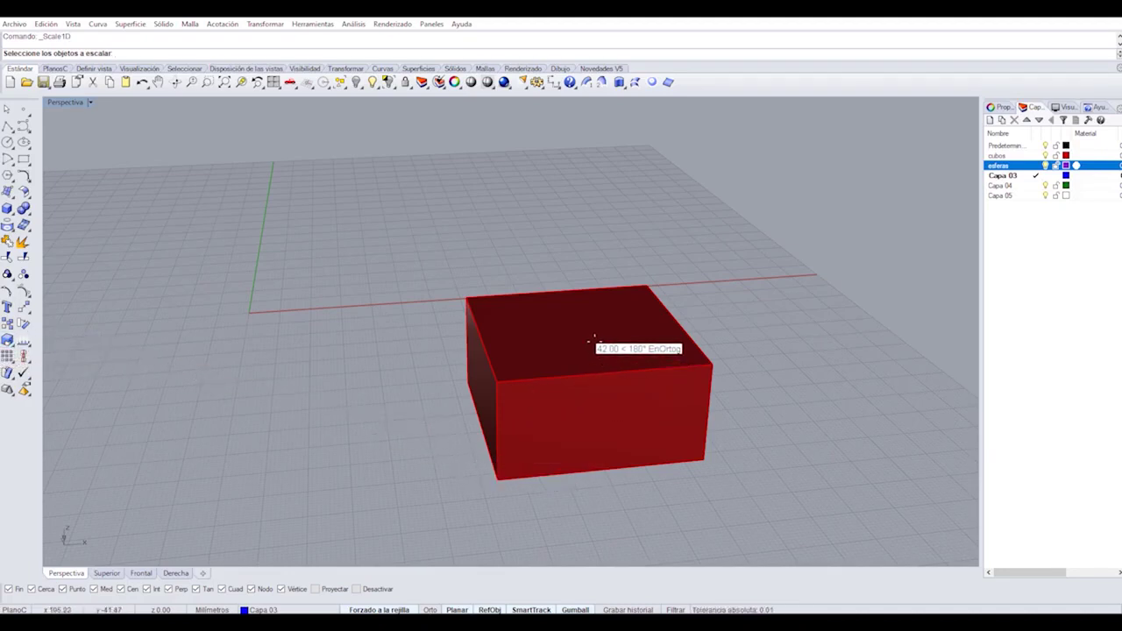
left_click(533, 363)
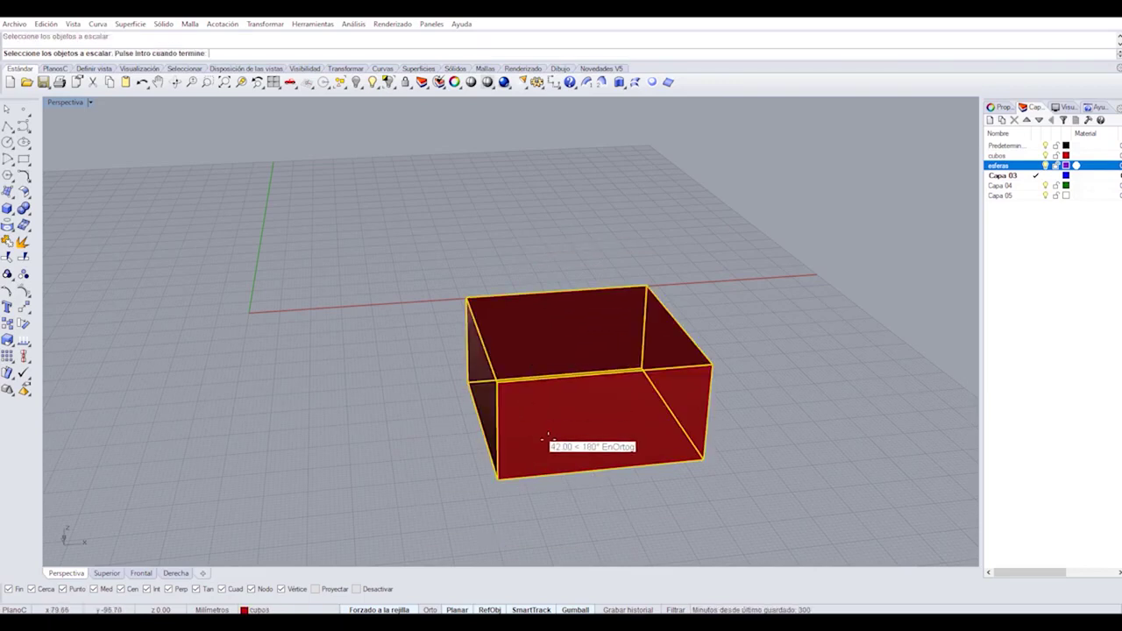
key("Return")
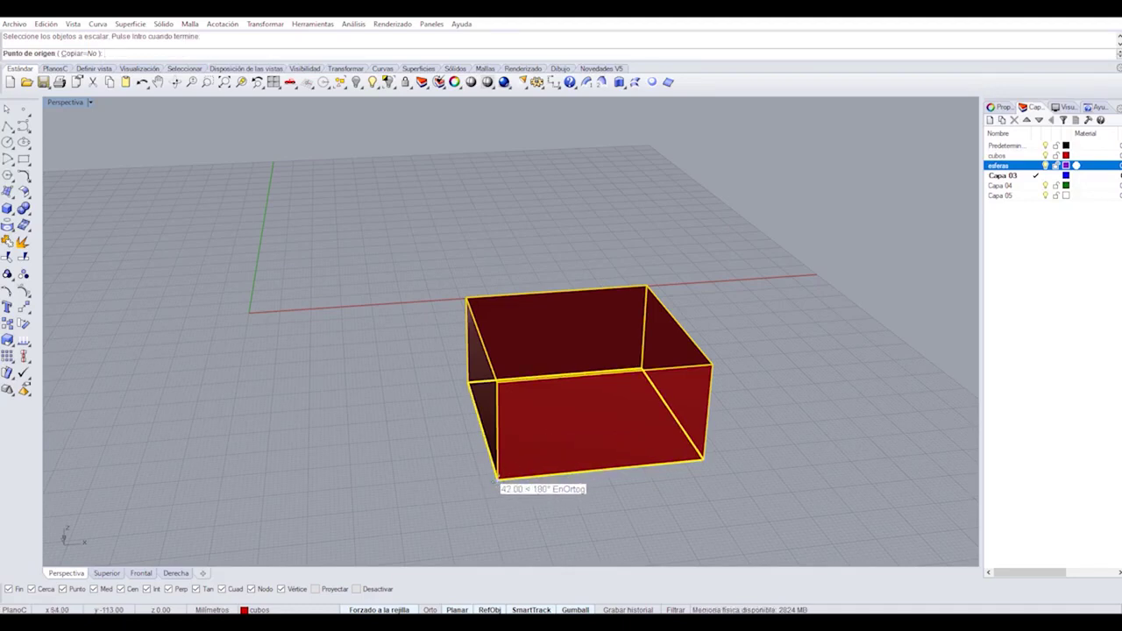
left_click(497, 481)
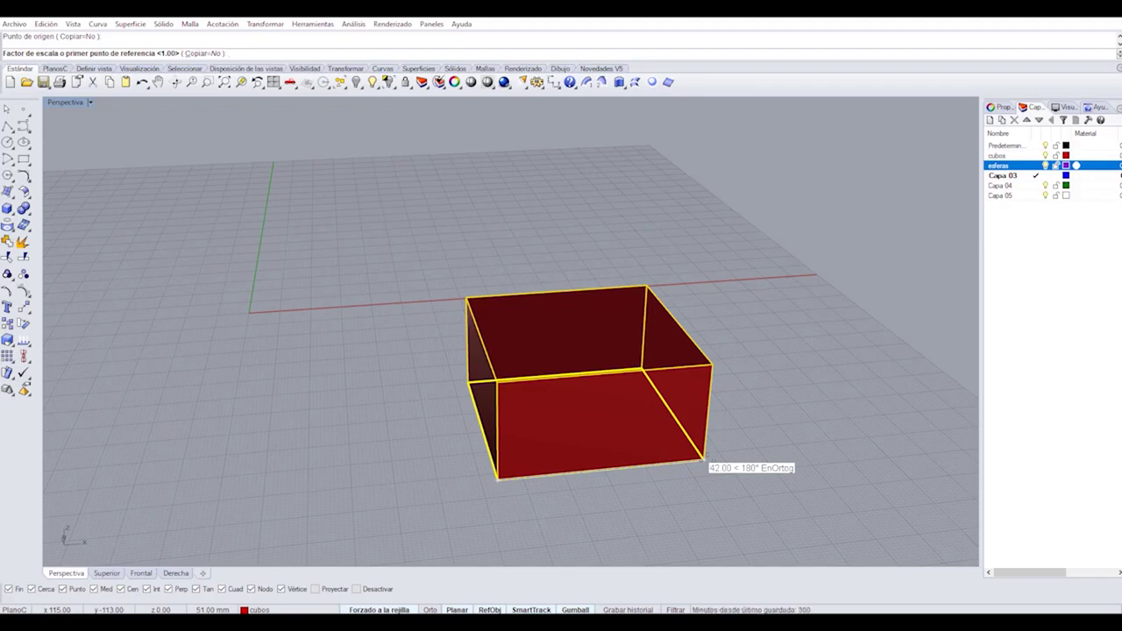
left_click(704, 459)
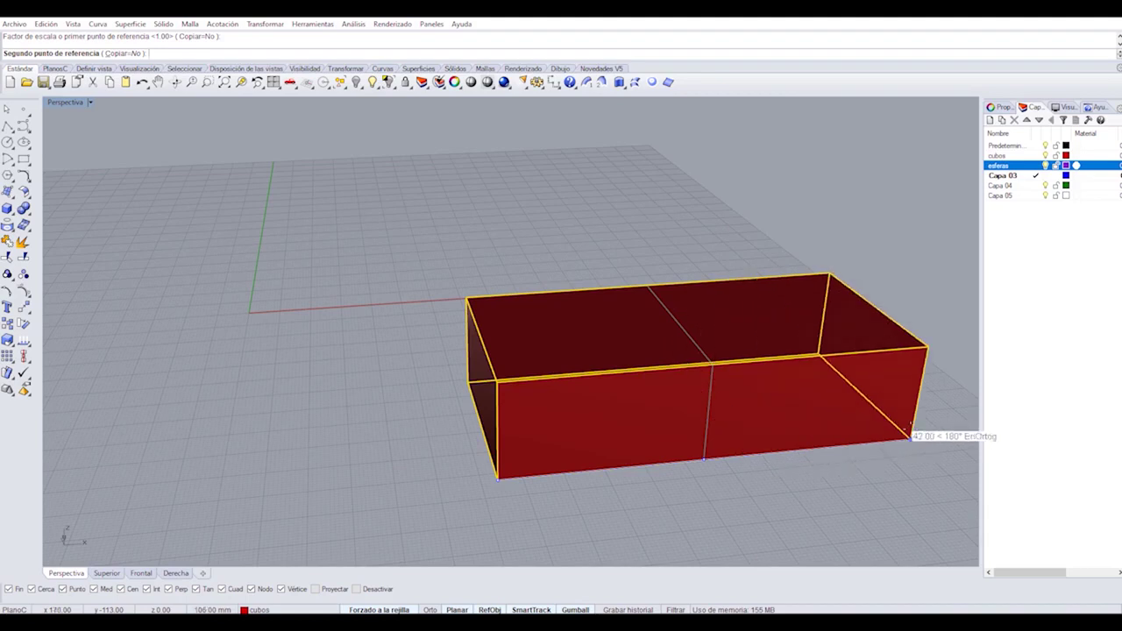
left_click(916, 428)
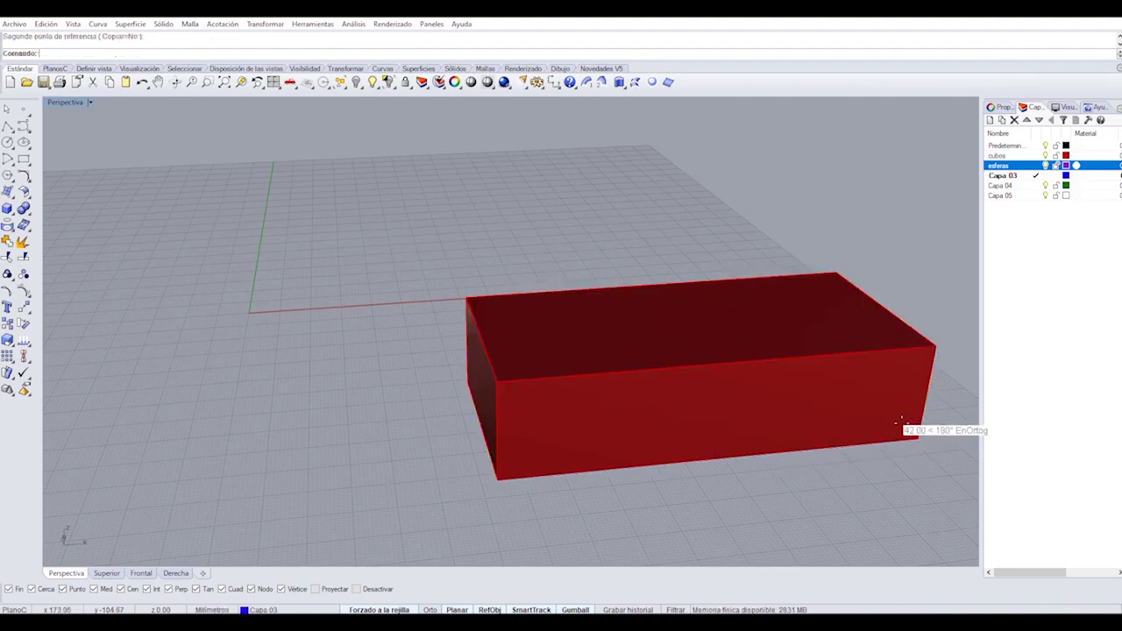
Shrink the box with a 2D scale from its front lower corner, using the diagonally opposite base corner as reference.
left_click(9, 341)
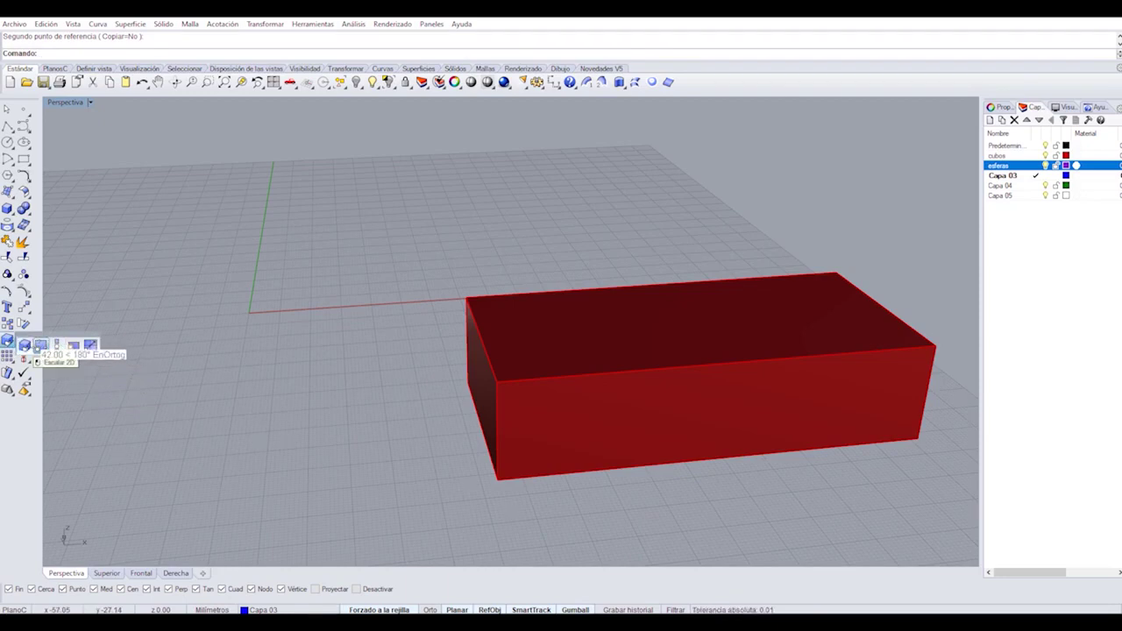
left_click(40, 345)
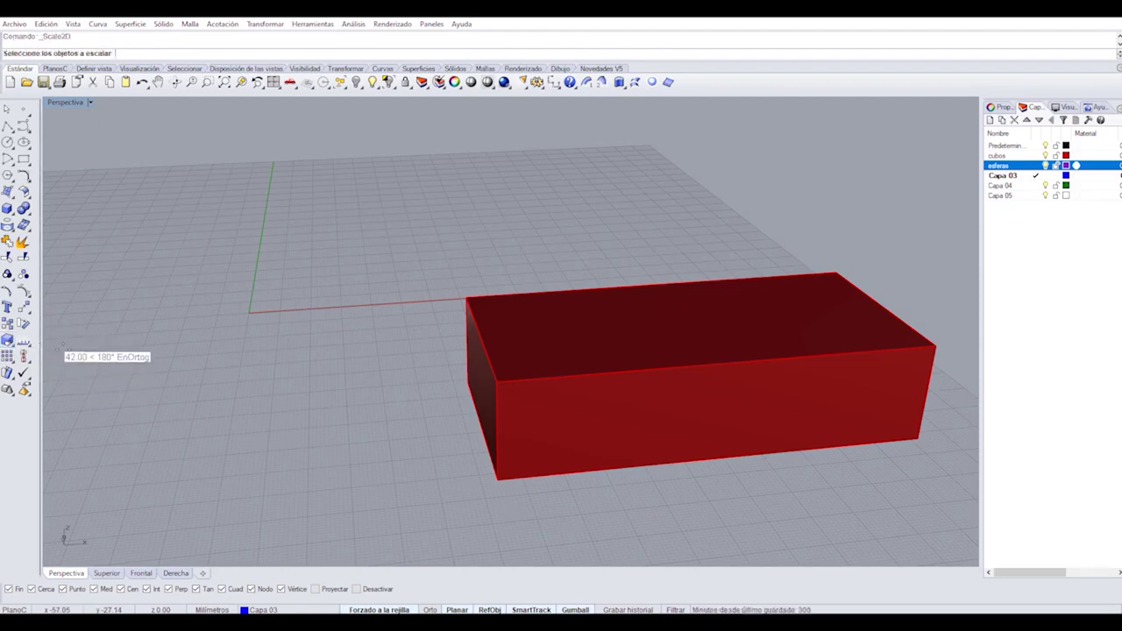
left_click(643, 339)
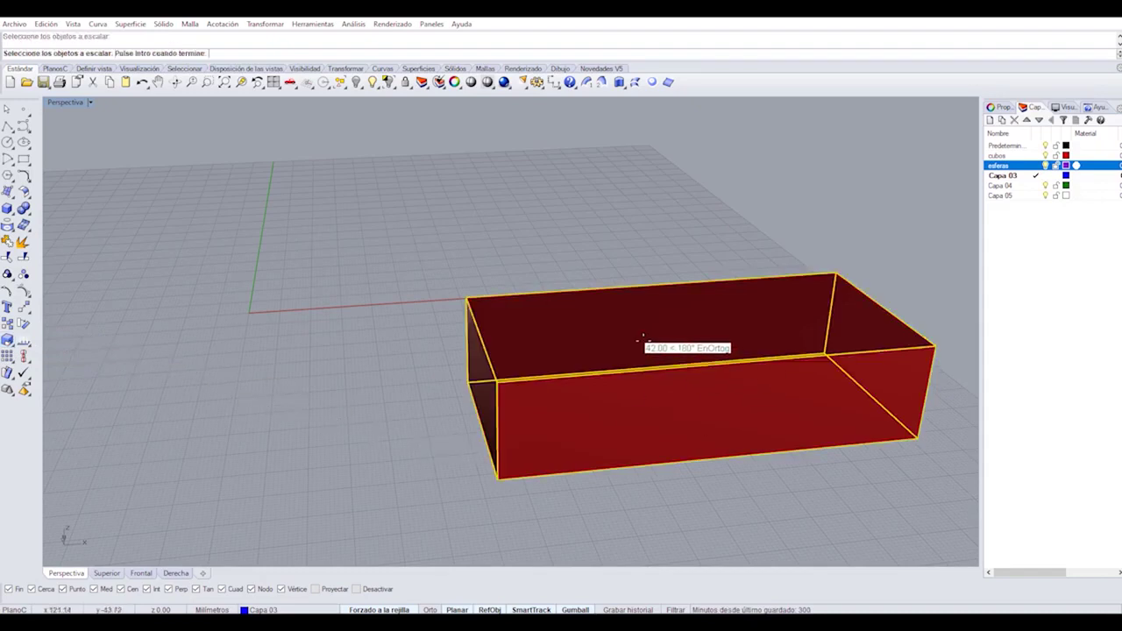
key("Return")
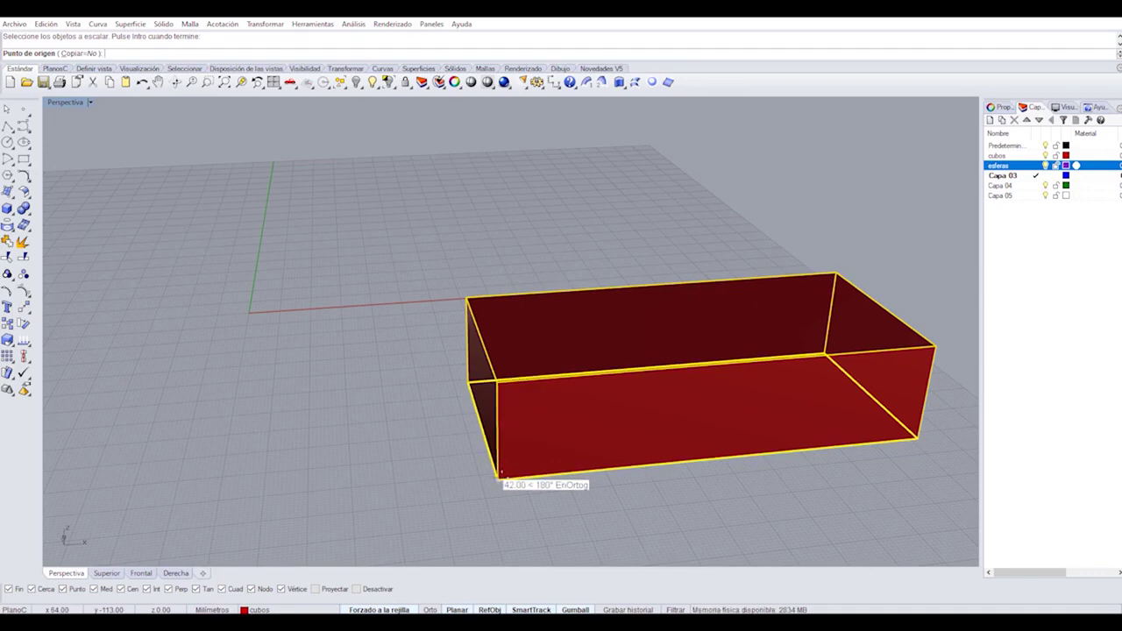
left_click(499, 475)
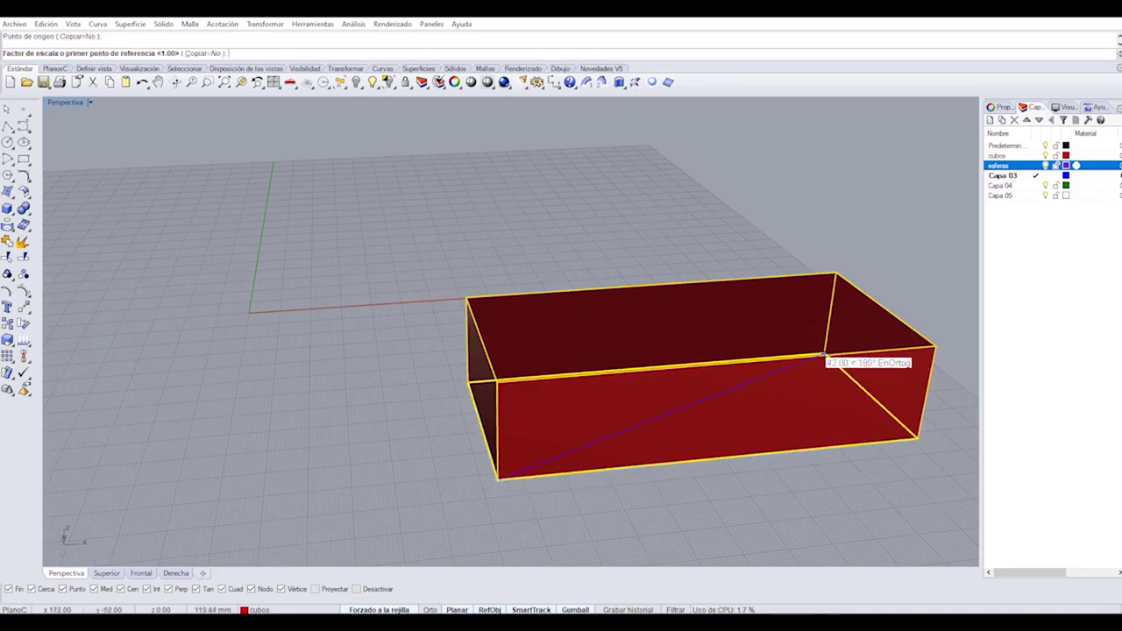
left_click(824, 353)
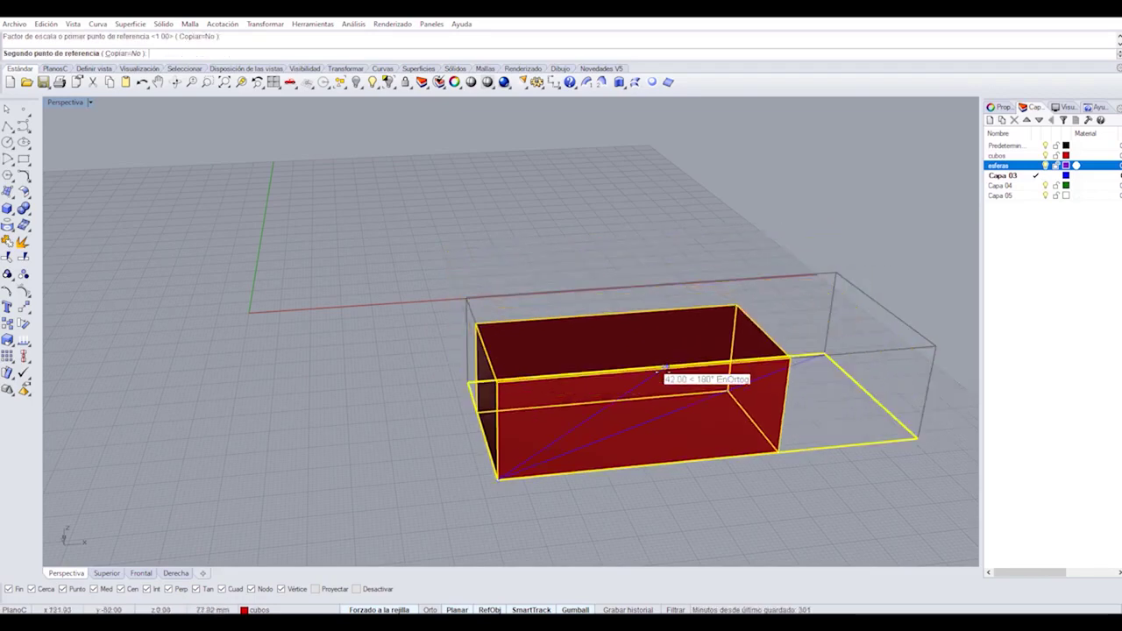
left_click(626, 407)
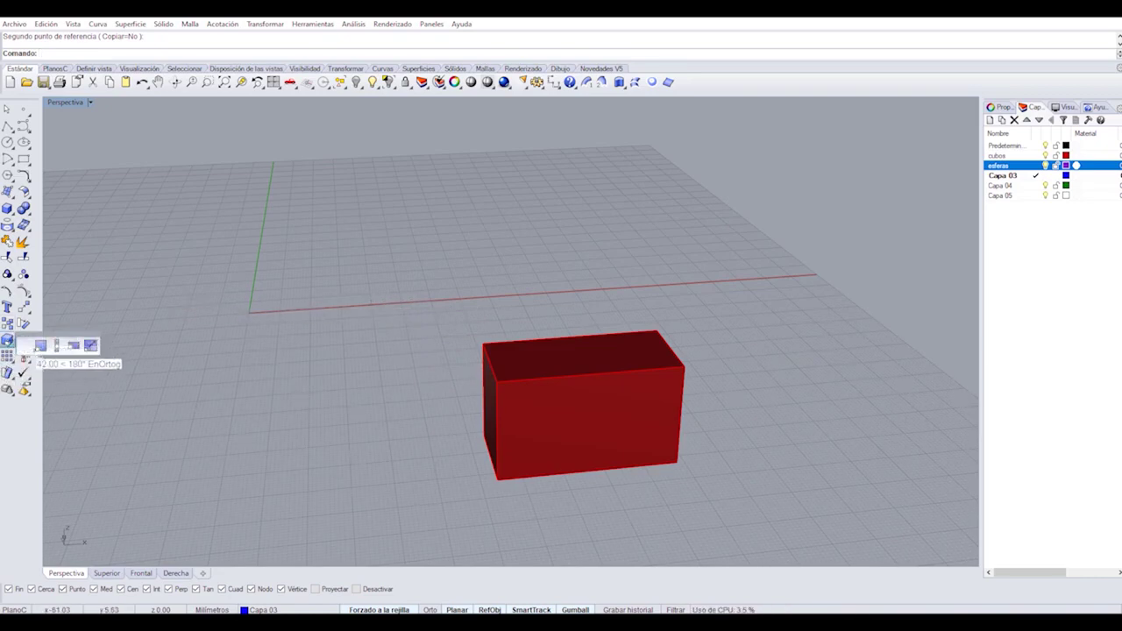
Enlarge the box with a 3D scale from its front lower corner, using the diagonally opposite upper corner as reference.
left_click(8, 341)
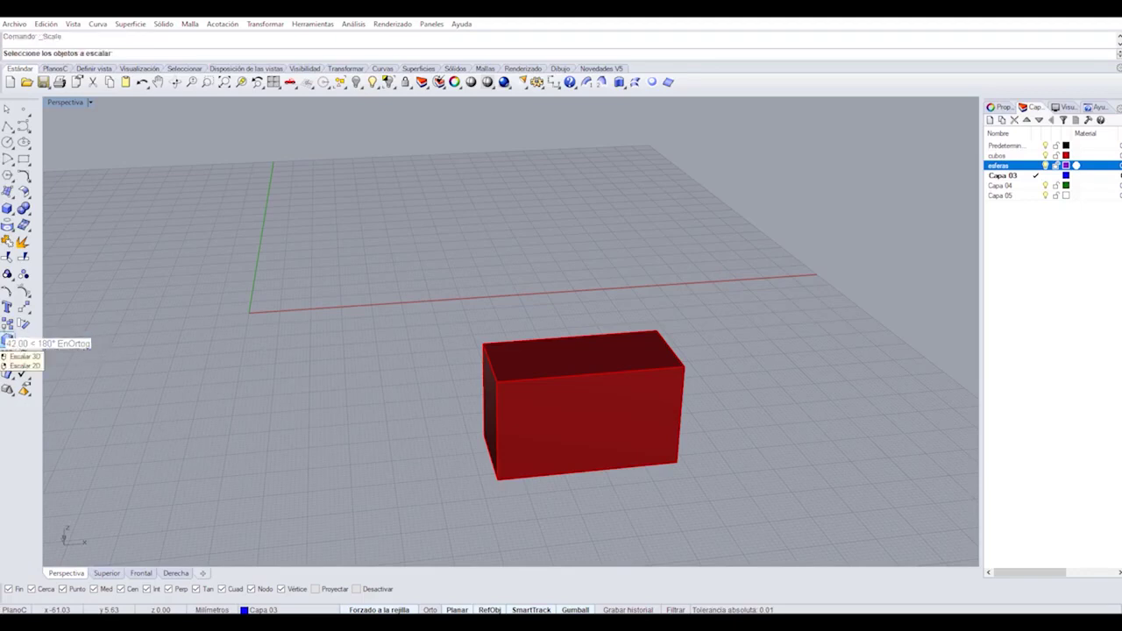
left_click(515, 426)
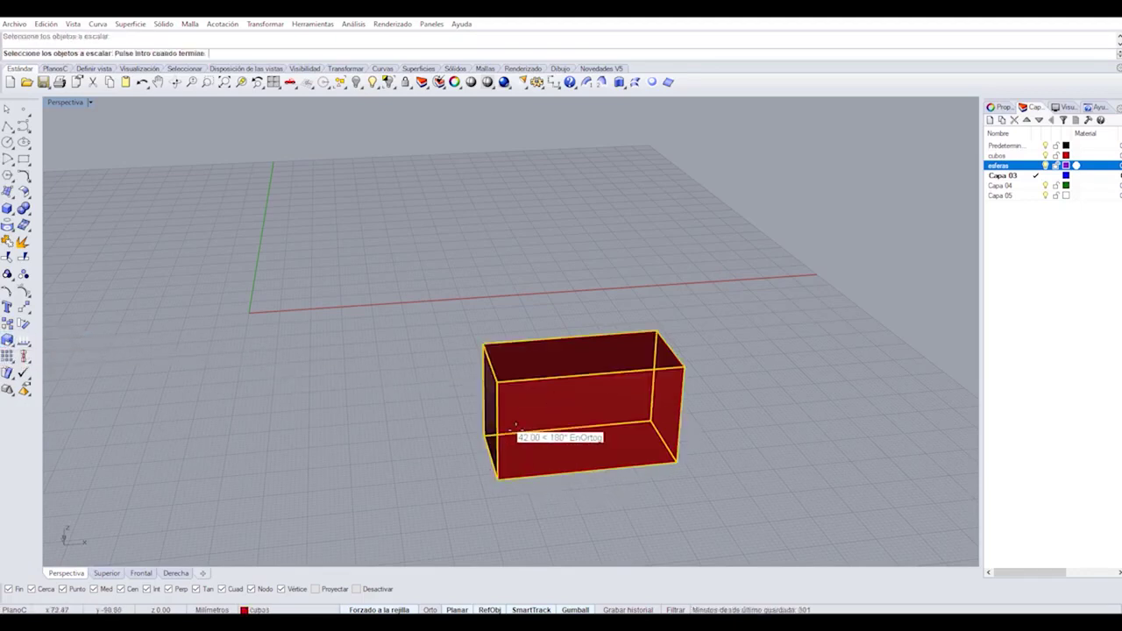
key("Return")
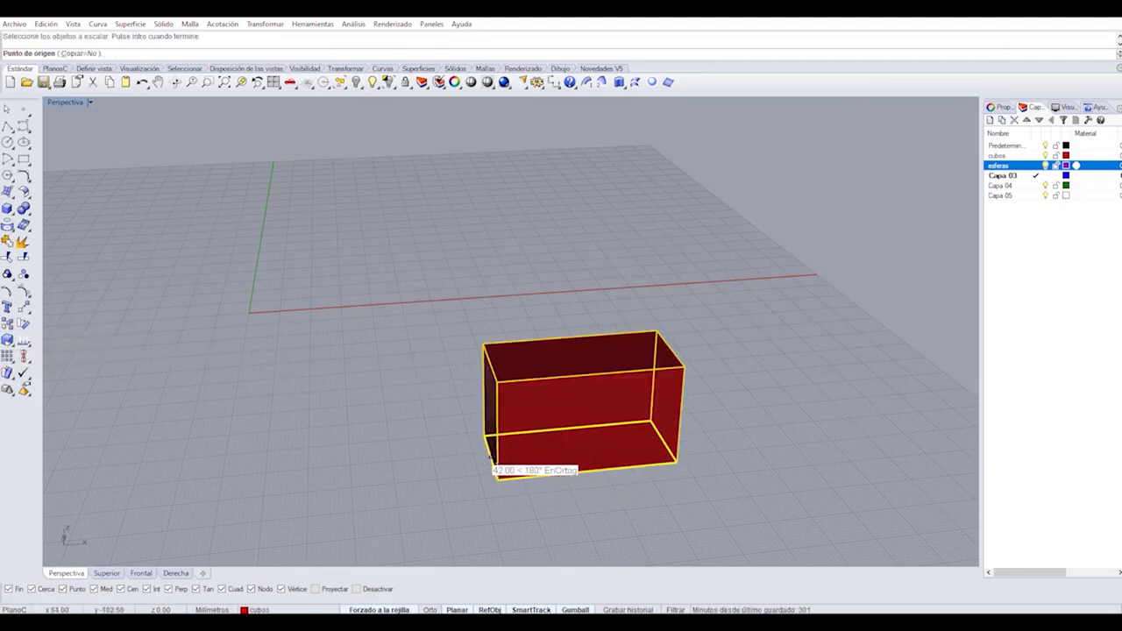
left_click(497, 478)
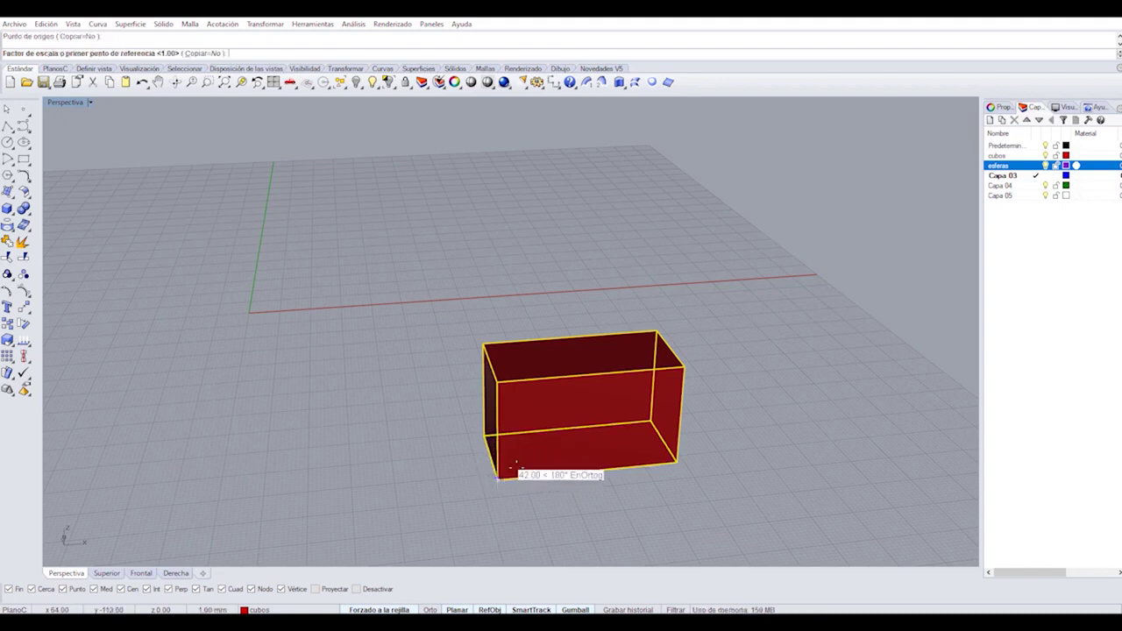
left_click(653, 332)
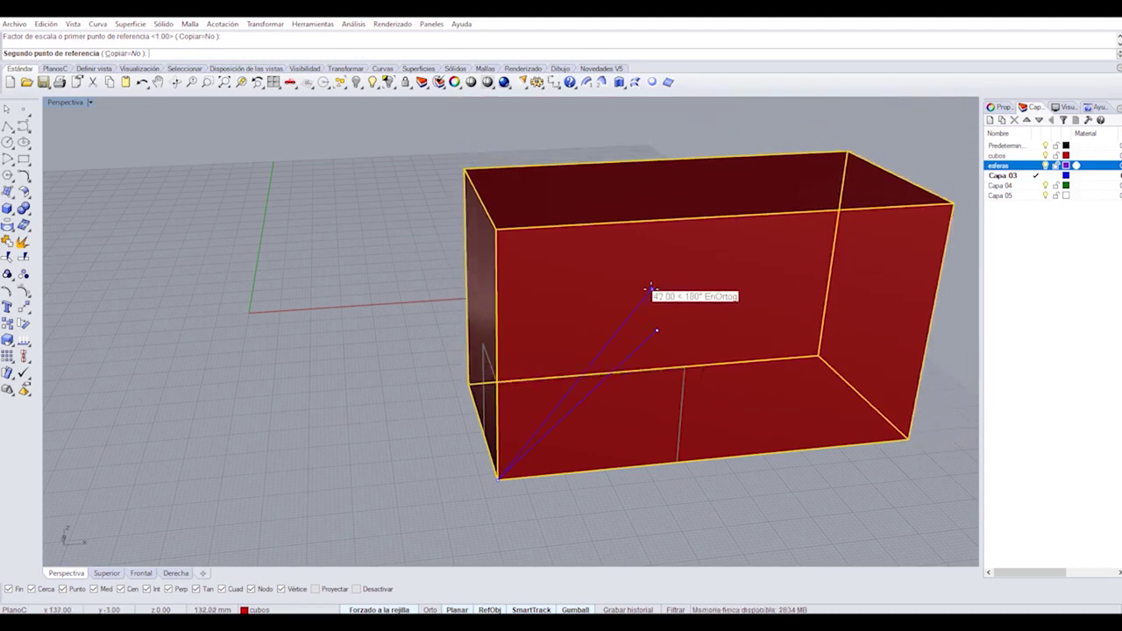
left_click(653, 287)
scroll(554, 300, "down", 4)
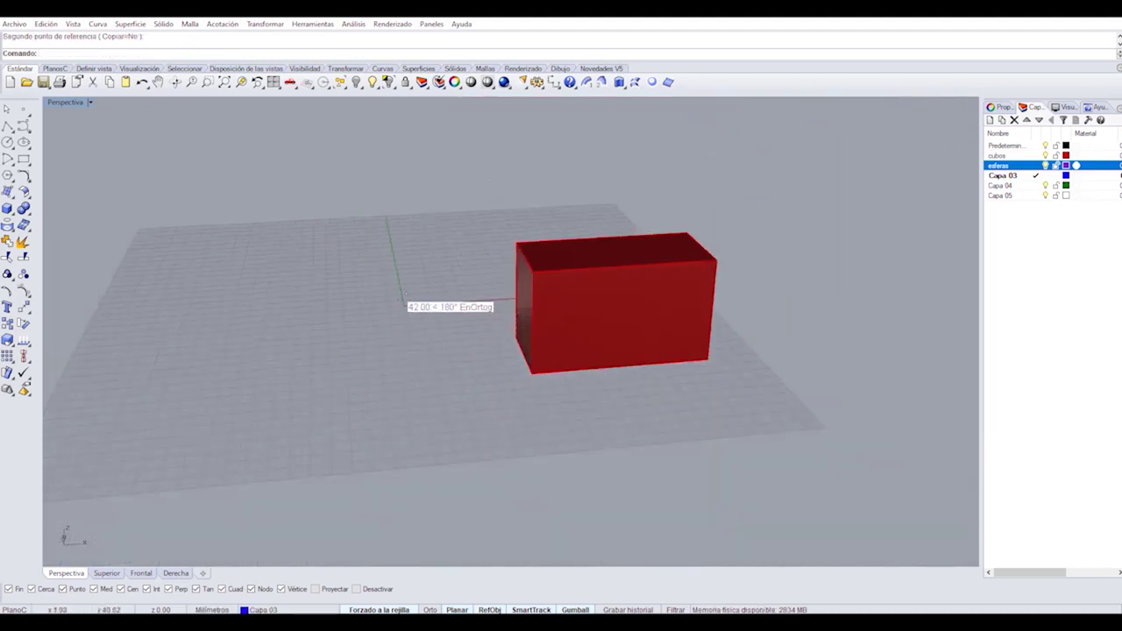
Examine the enlarged box from the opposite side of the grid, both close up and from farther away.
right_click_drag(404, 300, 724, 268)
key("Return")
scroll(686, 278, "down", 3)
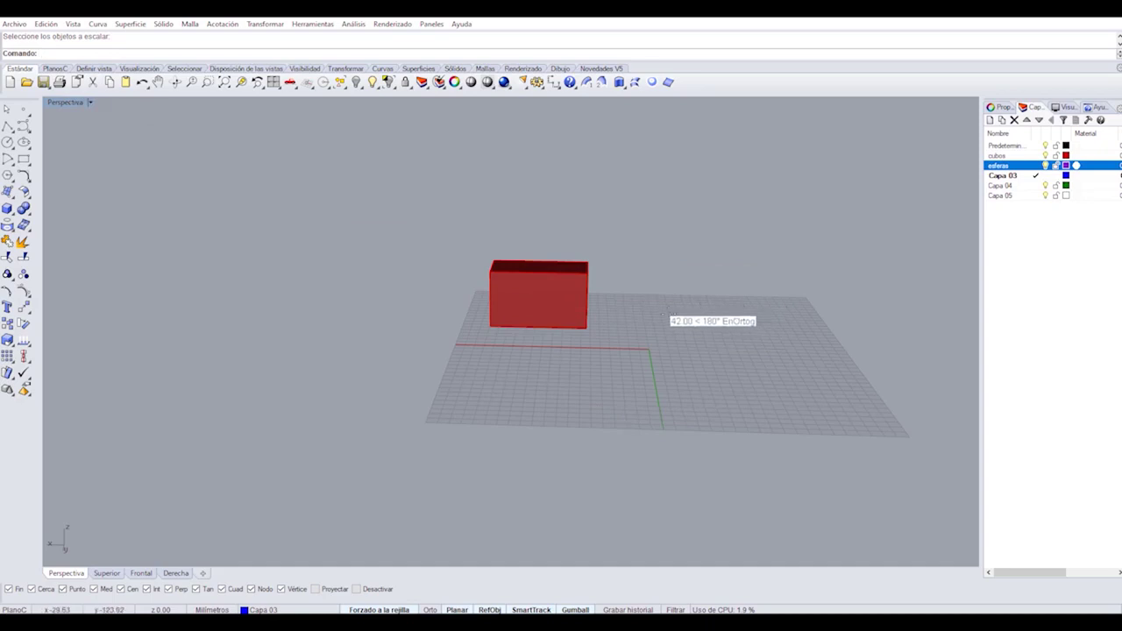
scroll(668, 309, "up", 3)
scroll(653, 305, "down", 3)
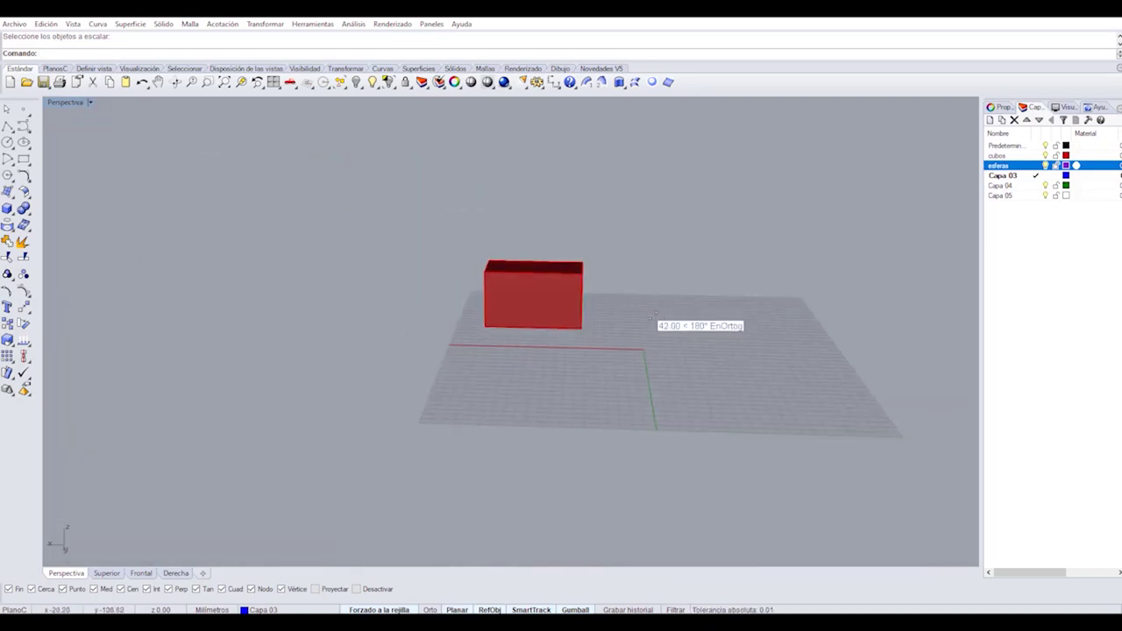
scroll(132, 250, "down", 3)
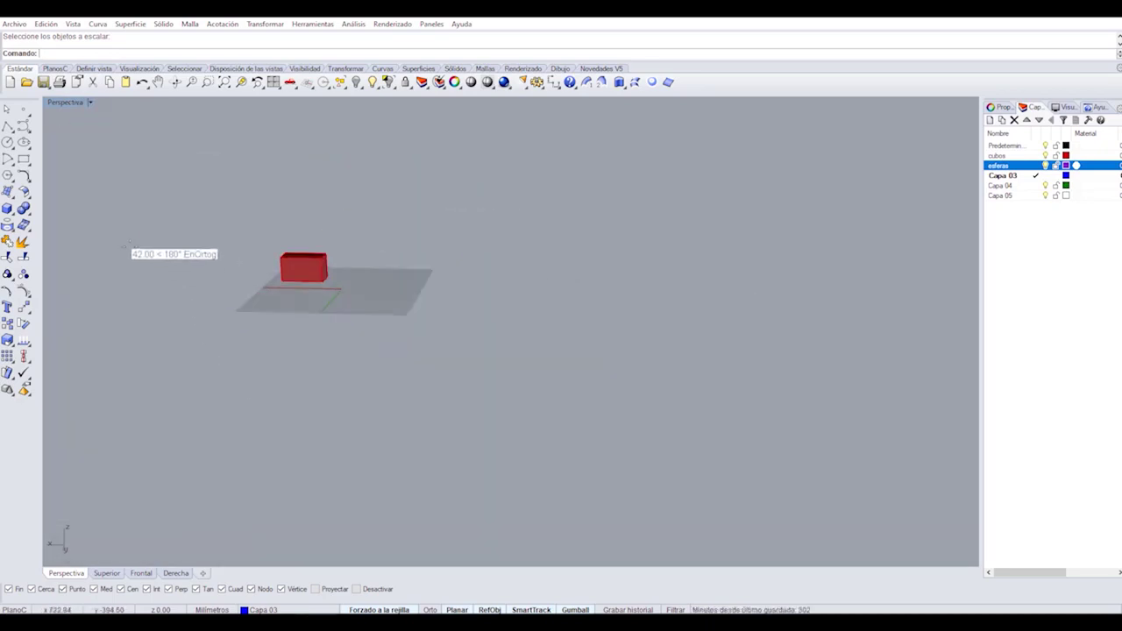
scroll(158, 313, "up", 3)
scroll(203, 322, "down", 4)
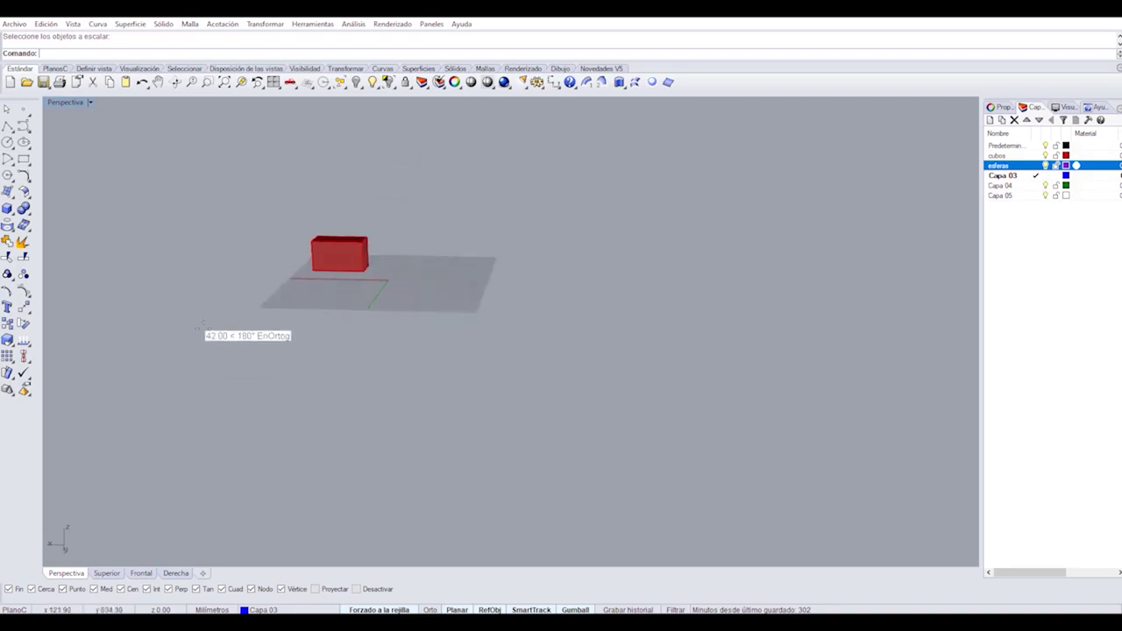
scroll(165, 151, "up", 2)
scroll(164, 150, "up", 2)
scroll(184, 250, "down", 2)
scroll(298, 358, "down", 1)
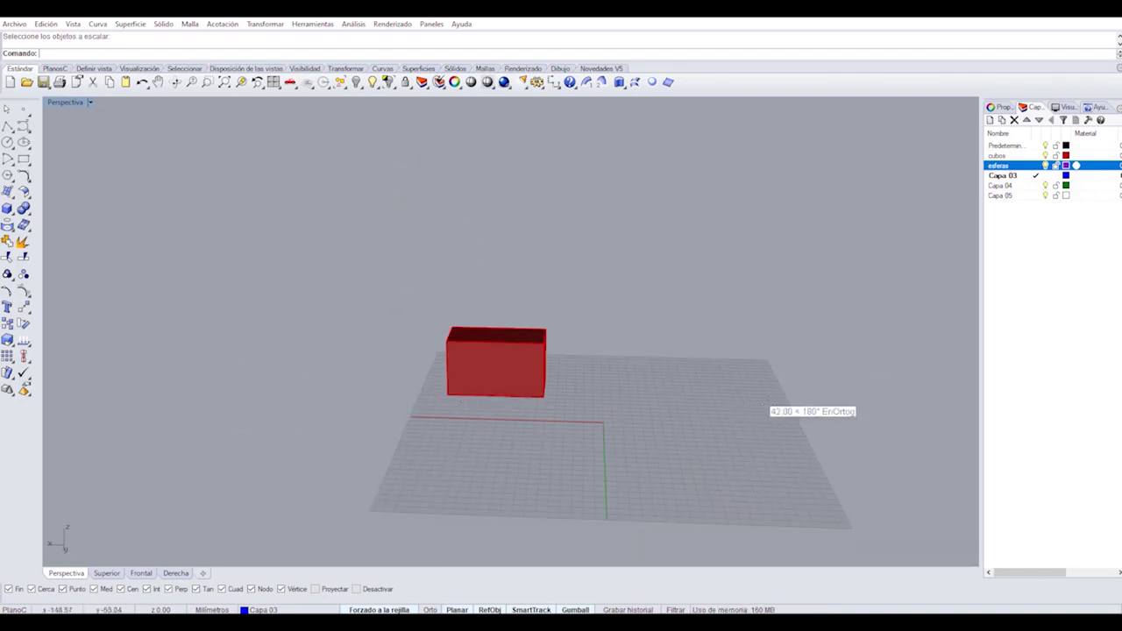
scroll(941, 227, "up", 3)
scroll(938, 237, "down", 3)
scroll(934, 244, "up", 3)
scroll(931, 248, "down", 3)
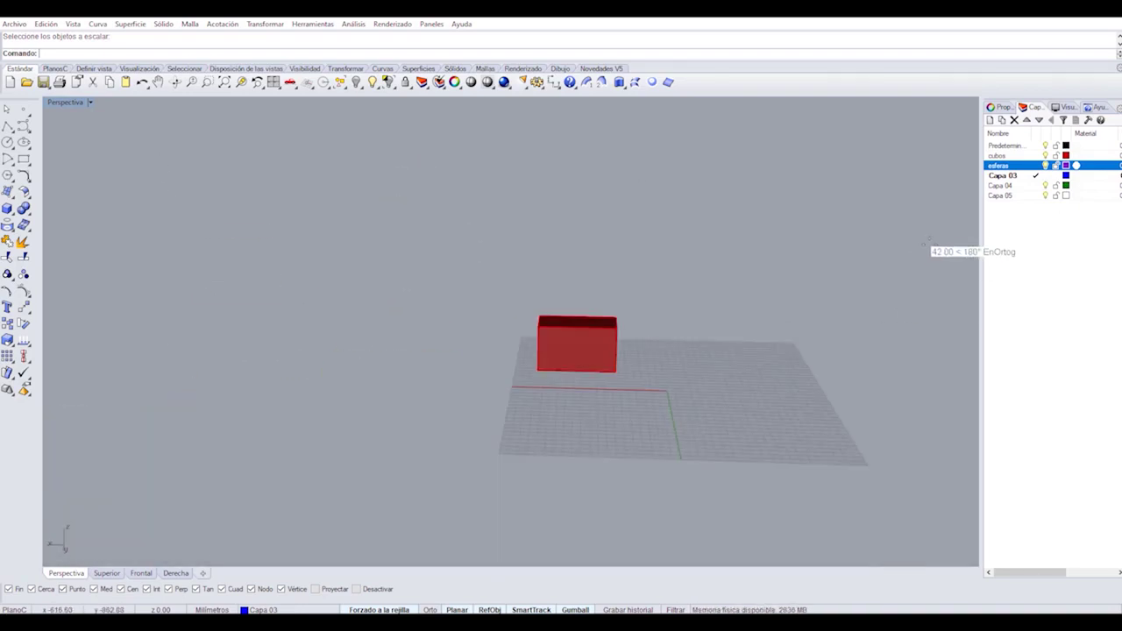
middle_click(418, 339)
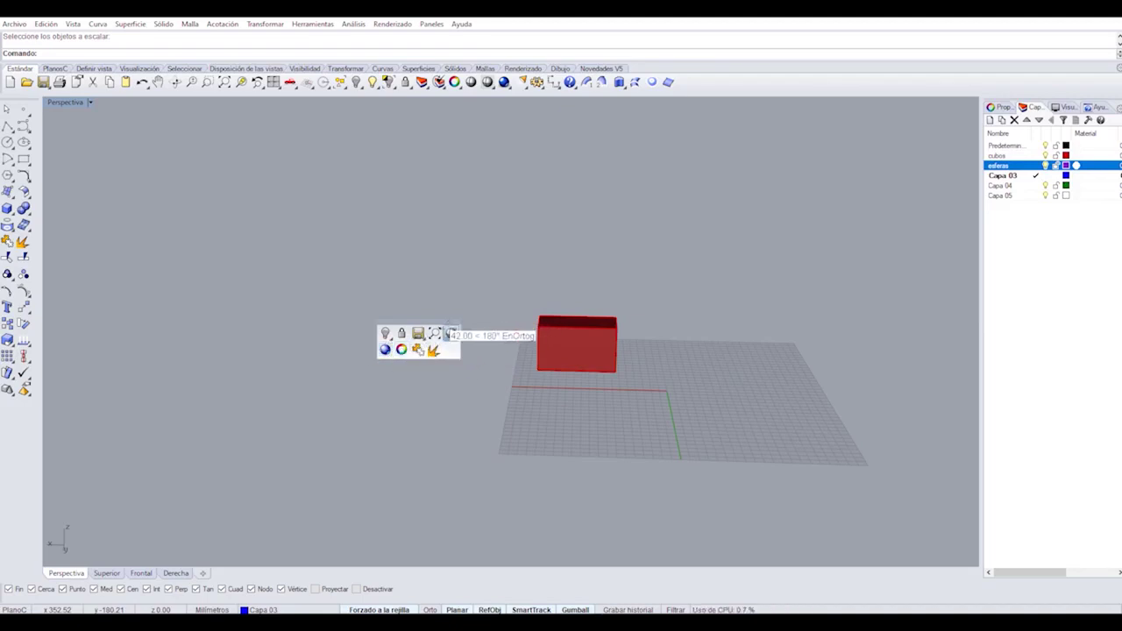
left_click(529, 214)
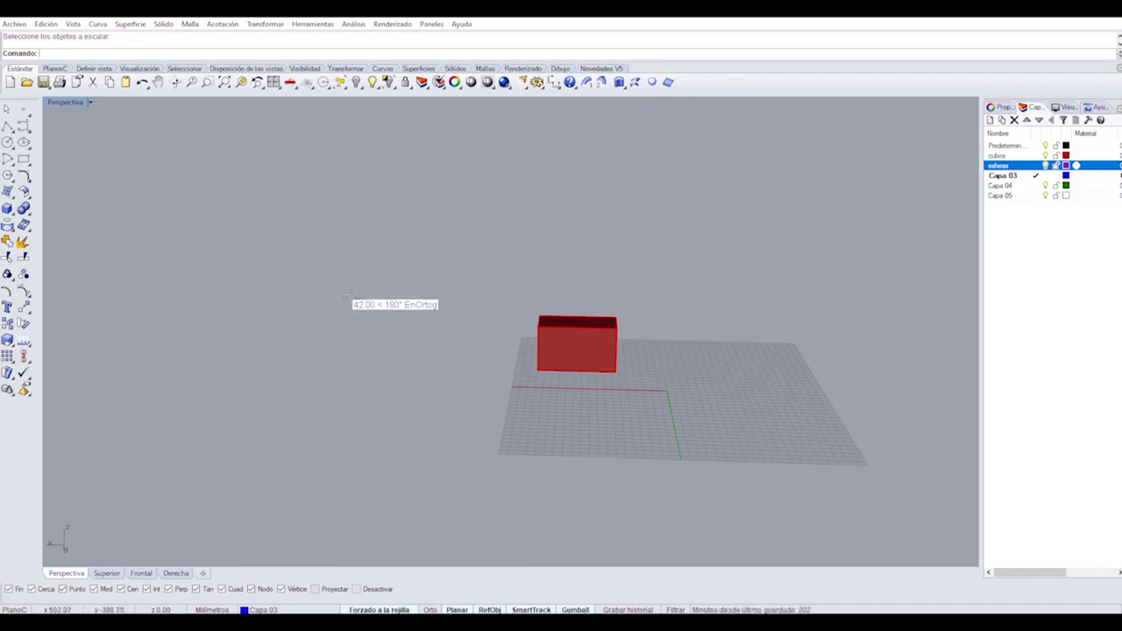
right_click_drag(391, 328, 423, 373)
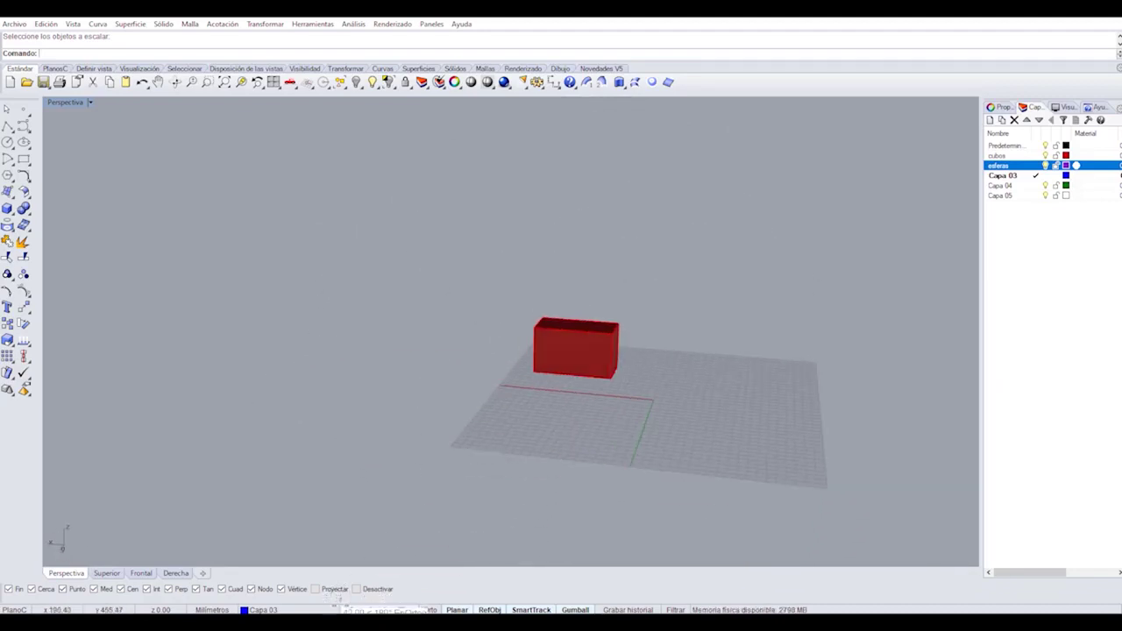
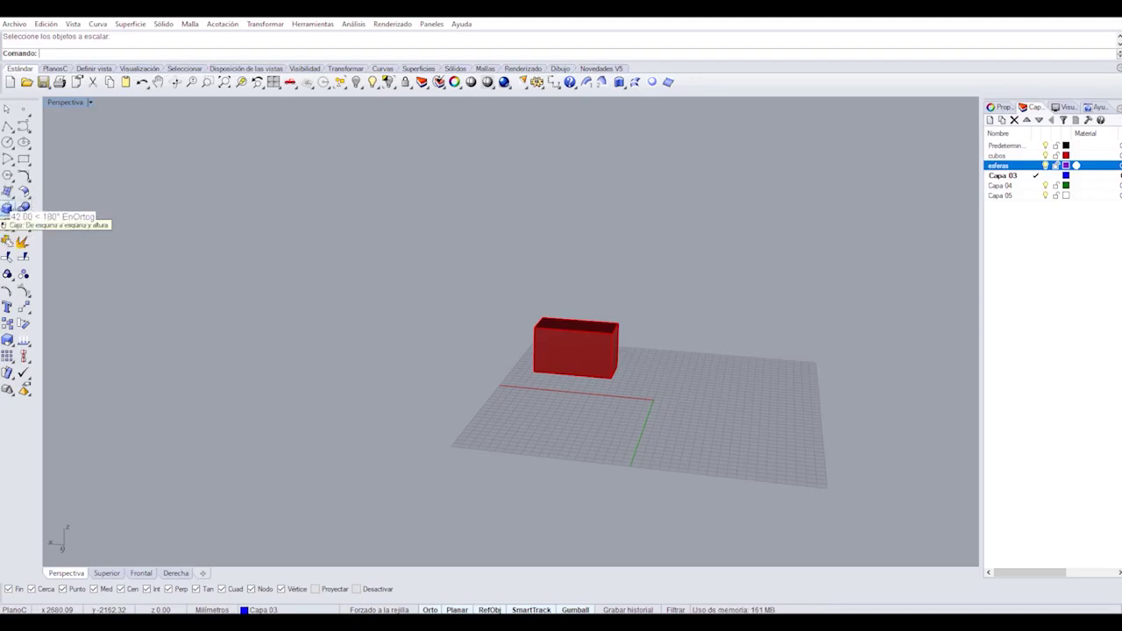
left_click(7, 209)
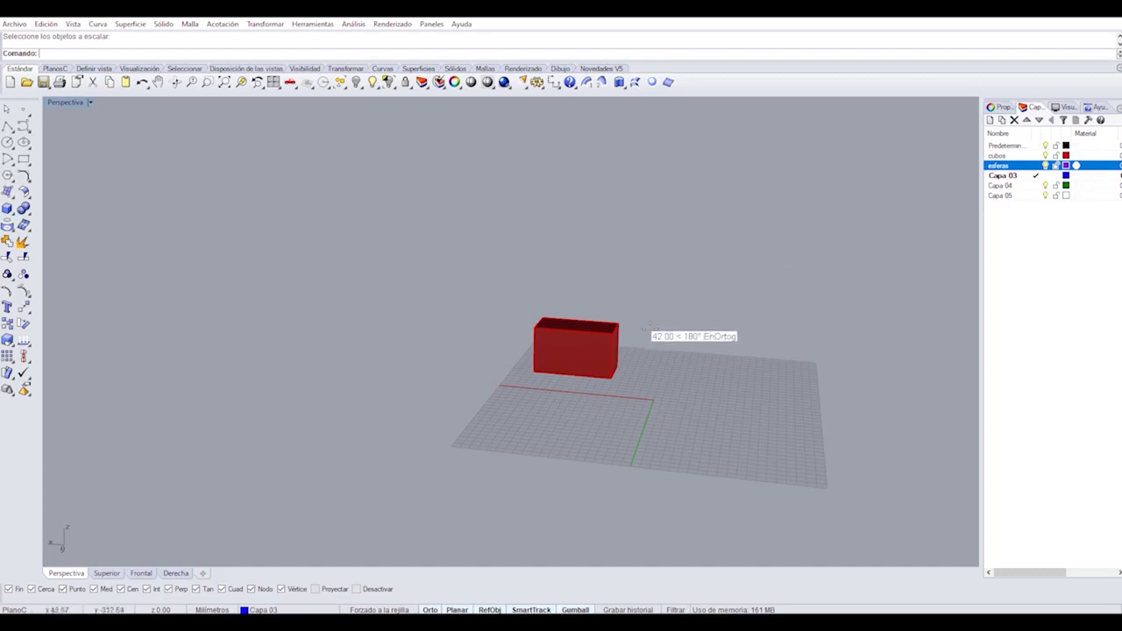
scroll(649, 326, "up", 1)
scroll(633, 377, "up", 1)
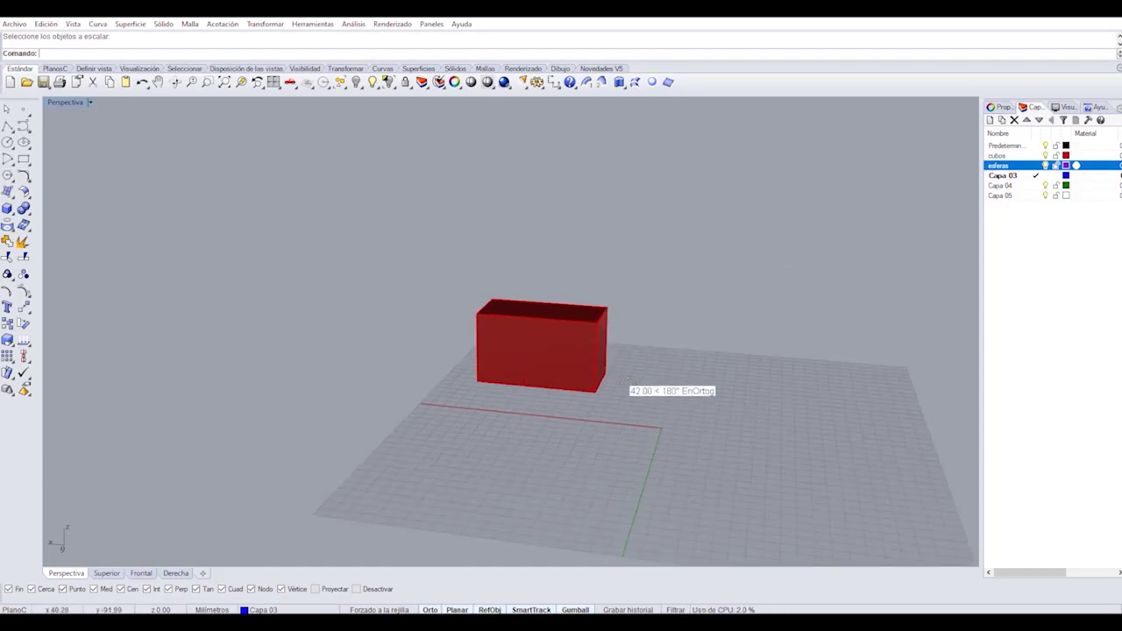
scroll(628, 379, "up", 1)
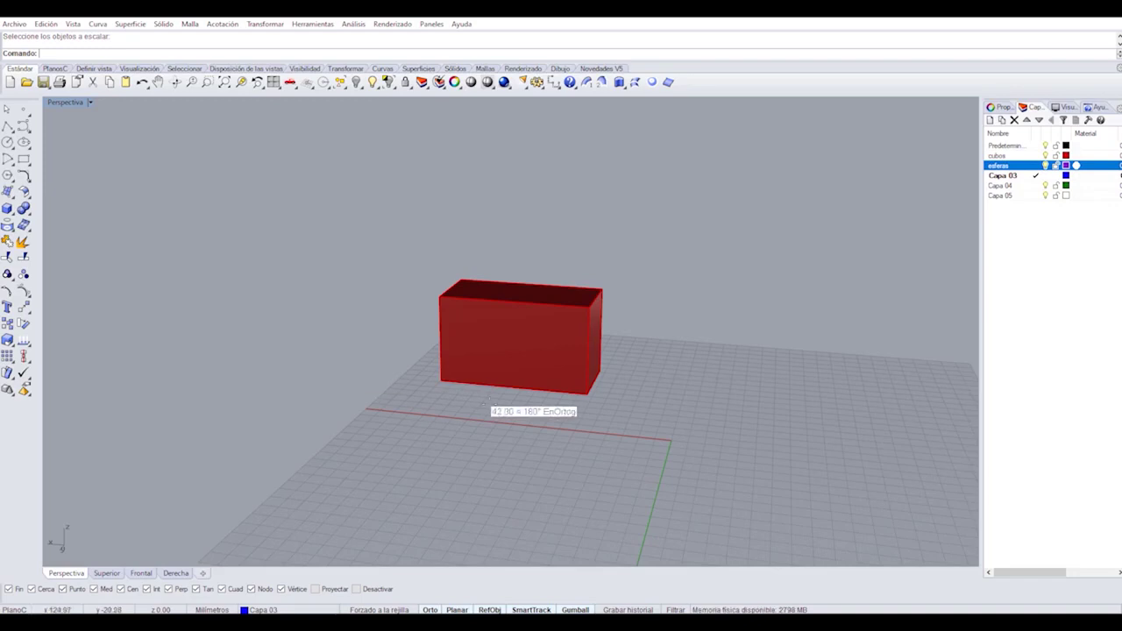
scroll(625, 282, "up", 2)
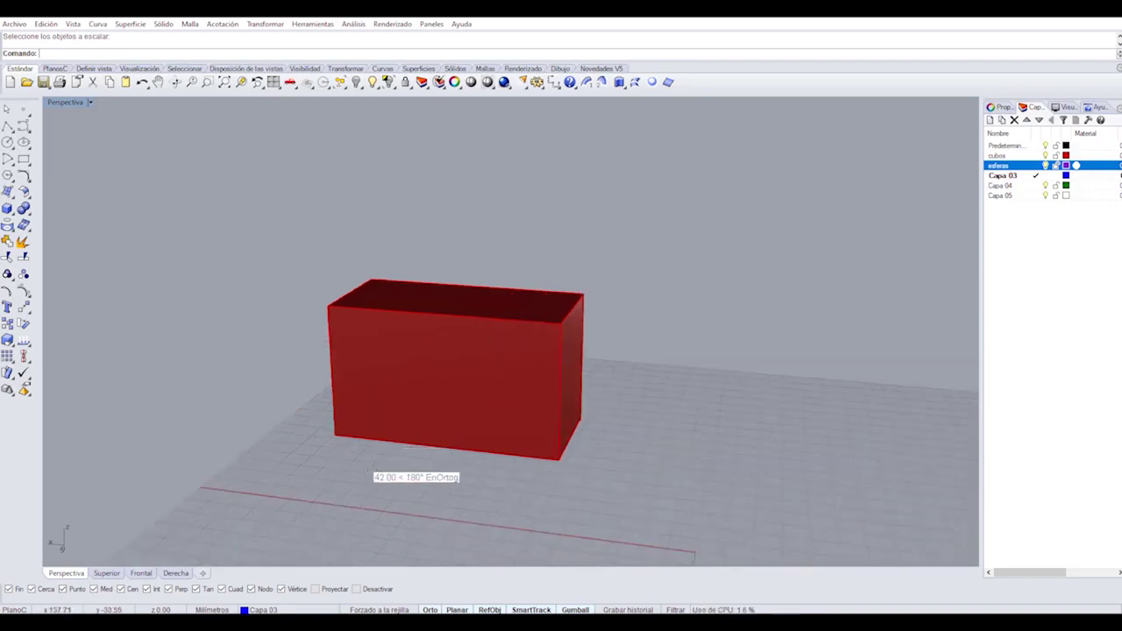